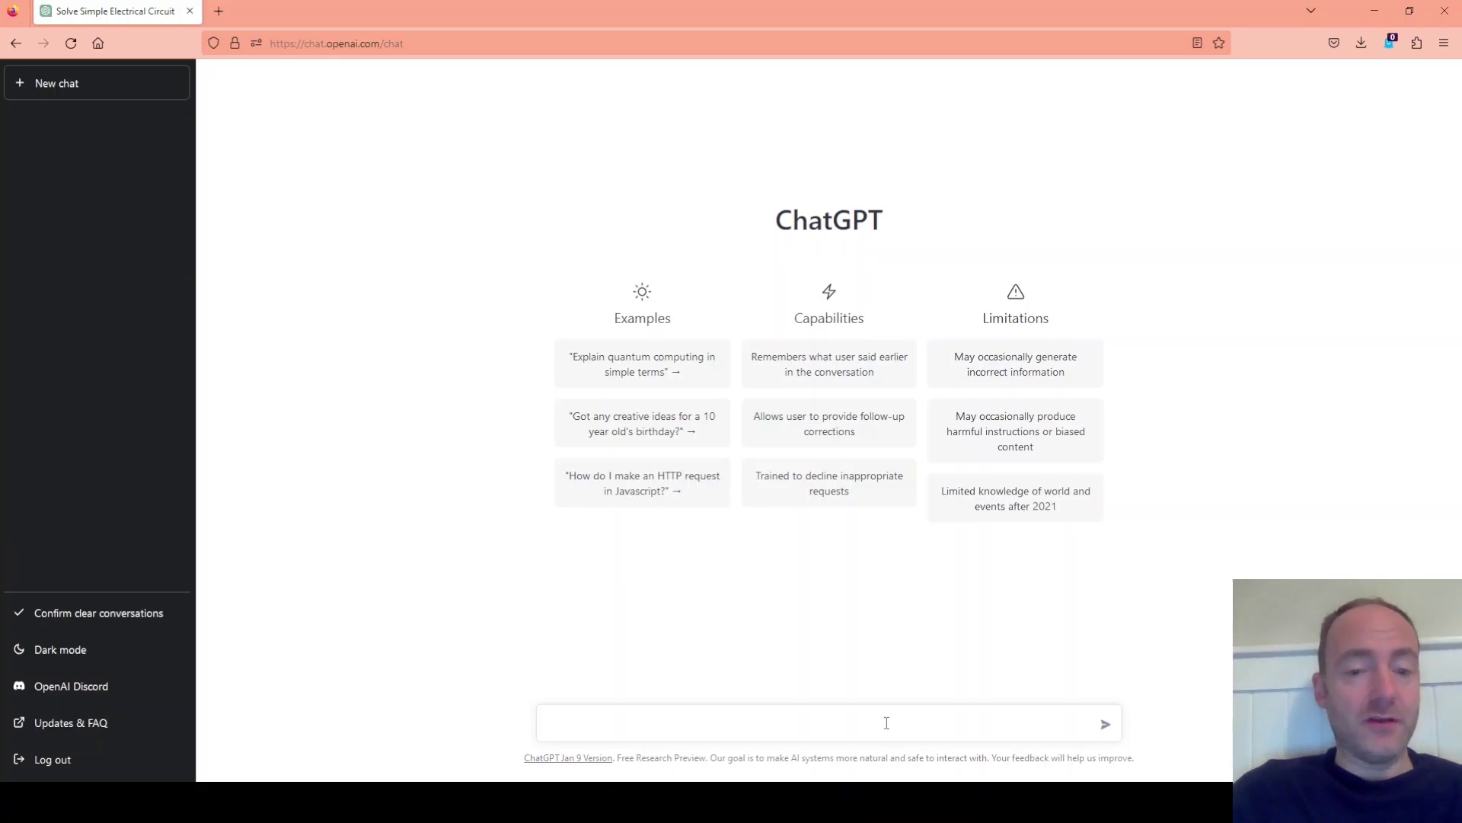
# Step: Ask ChatGPT if it solves simple circuits, then describe a 10 V source feeding two series resistors
pyautogui.write('hey, can you solve siple electrical circuits?')
pyautogui.press('Return')
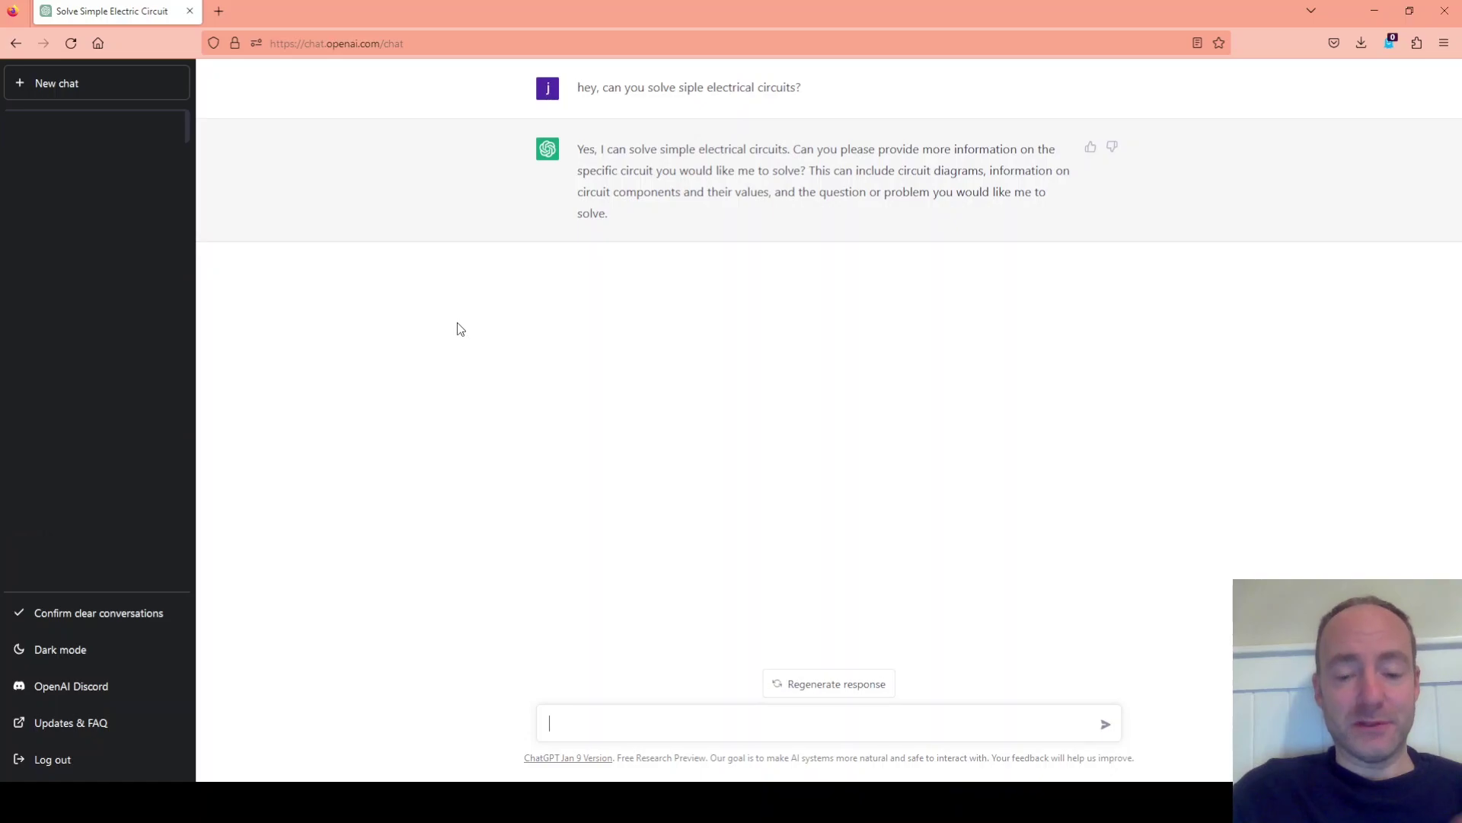
pyautogui.write('Imagine a ')
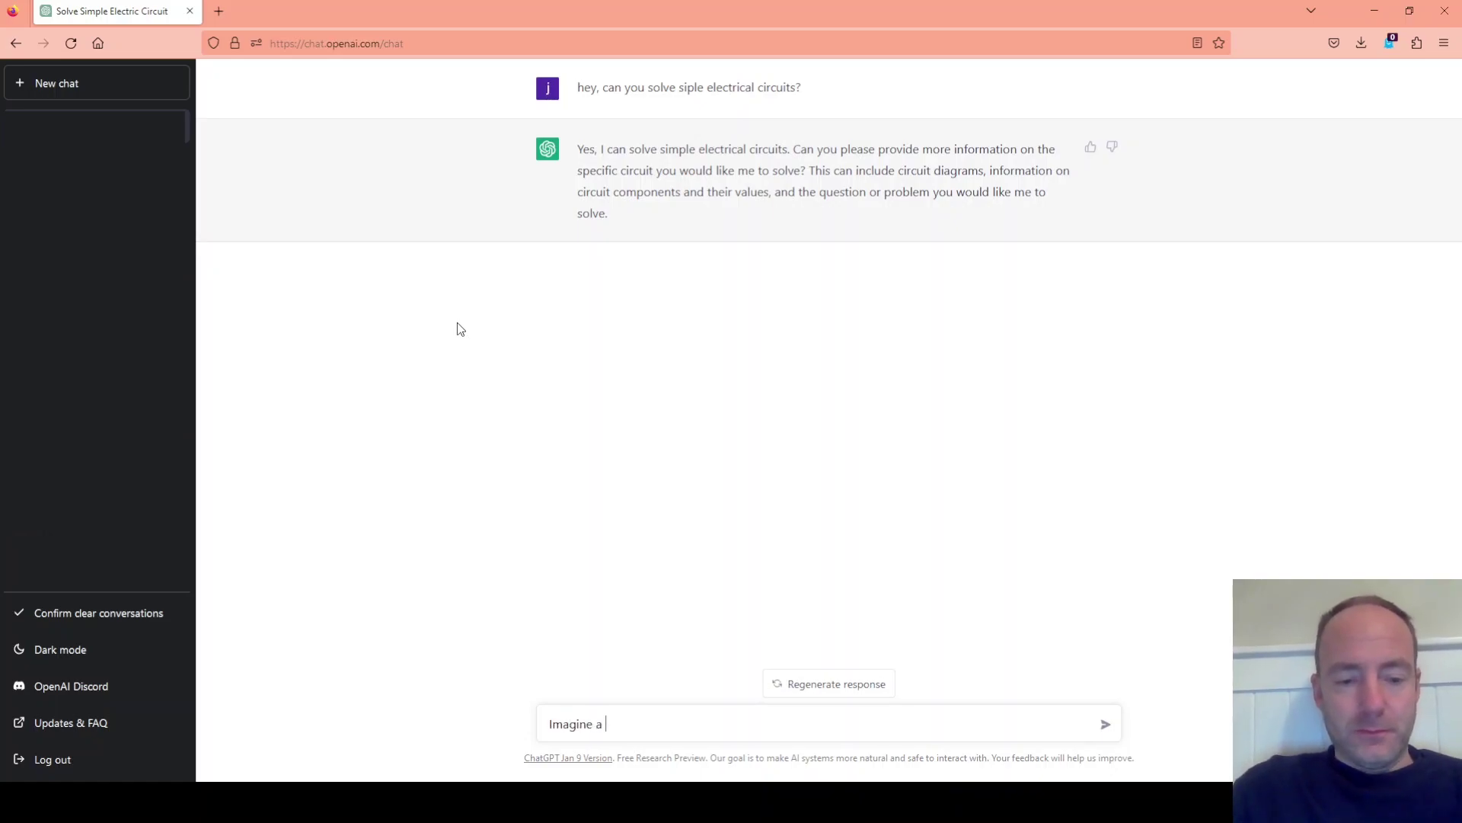
pyautogui.write('10v dc source conn')
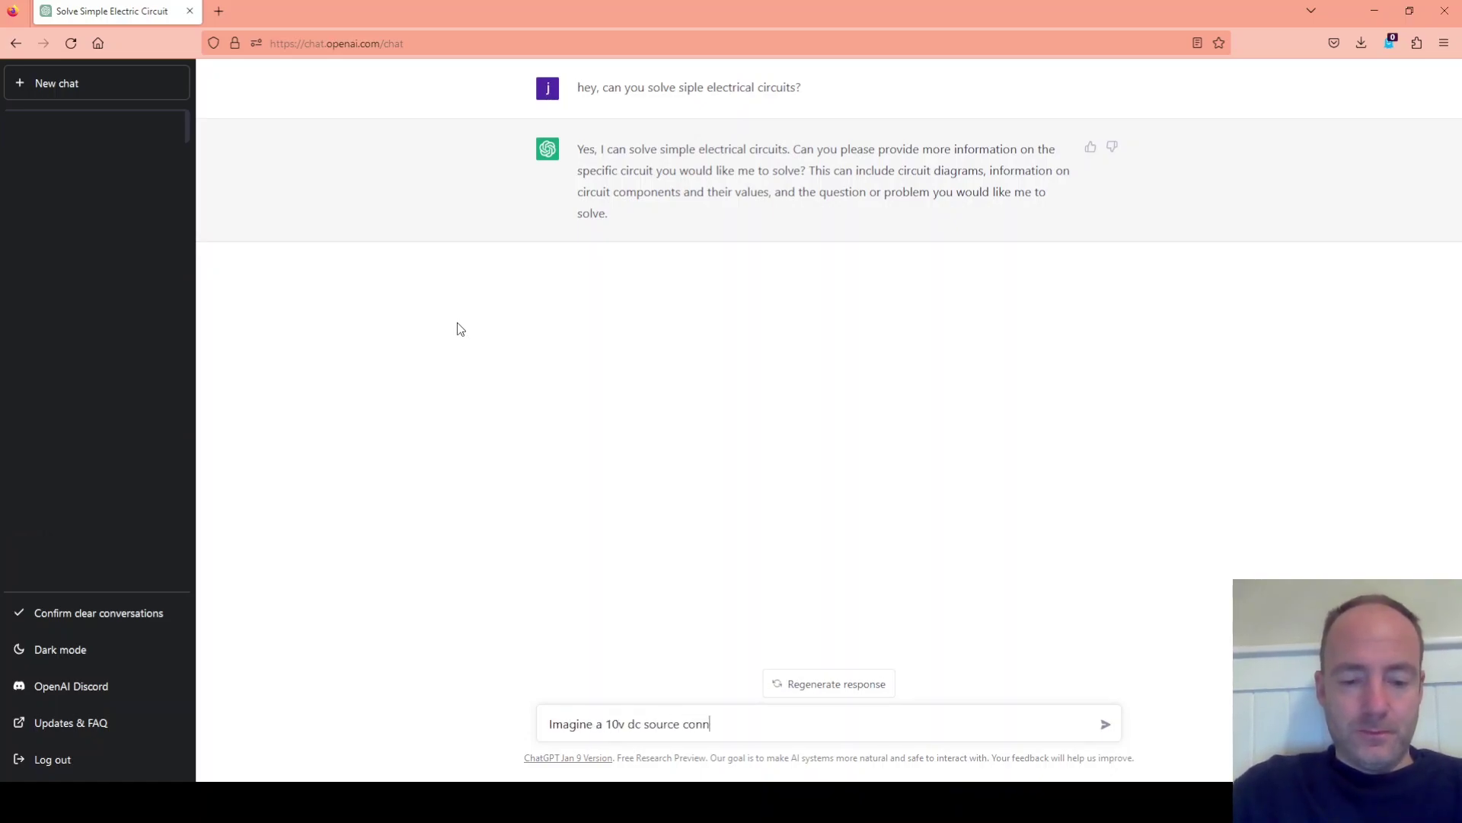
pyautogui.write('ected to two resistors in se')
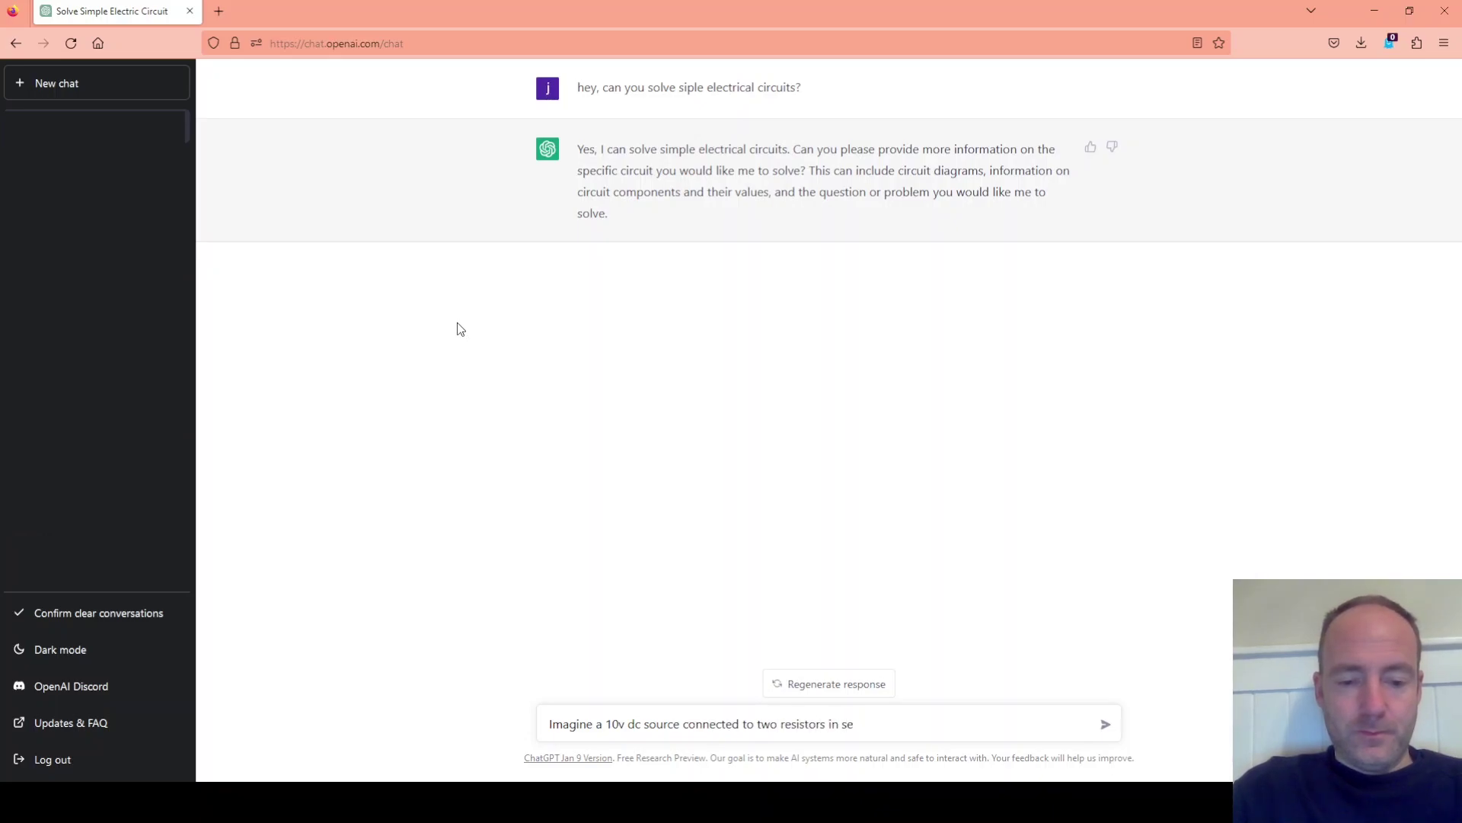
pyautogui.write('ries, forming a potential divid')
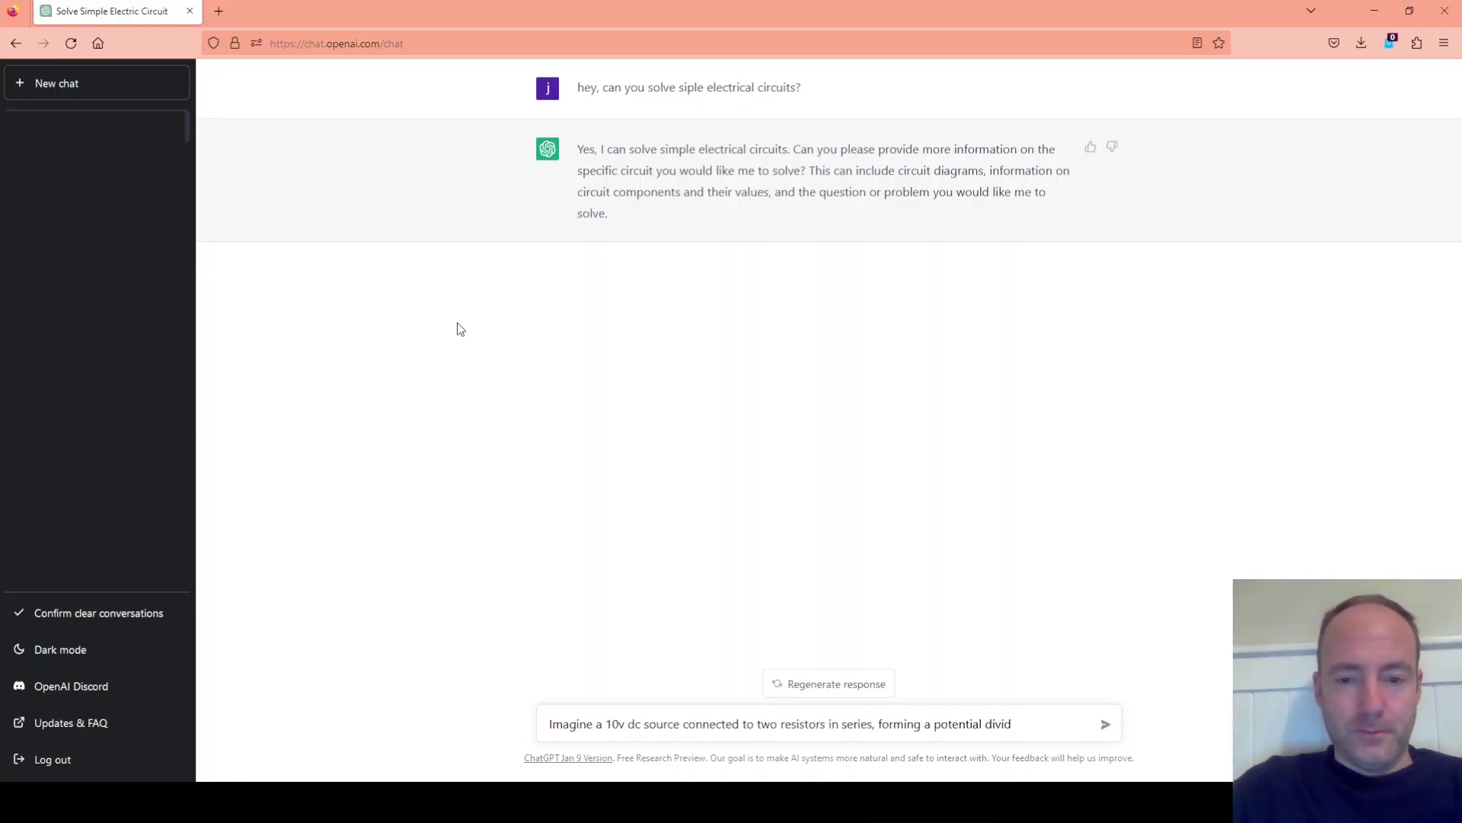
pyautogui.write('er.')
pyautogui.press('Return')
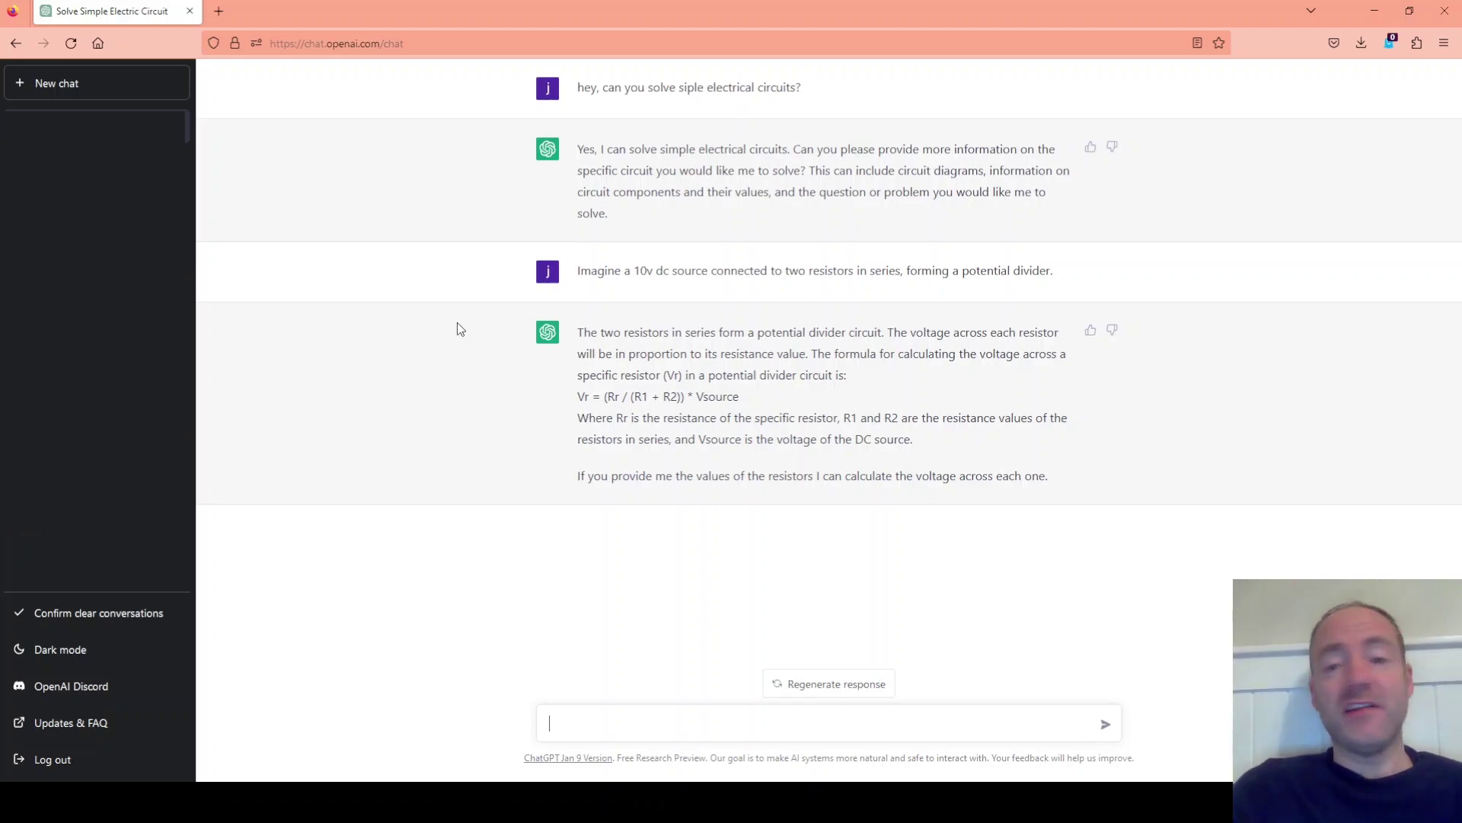
# Step: Tell ChatGPT the resistors are 7k and 3k and ask for the 3k resistor's voltage
pyautogui.write('o')
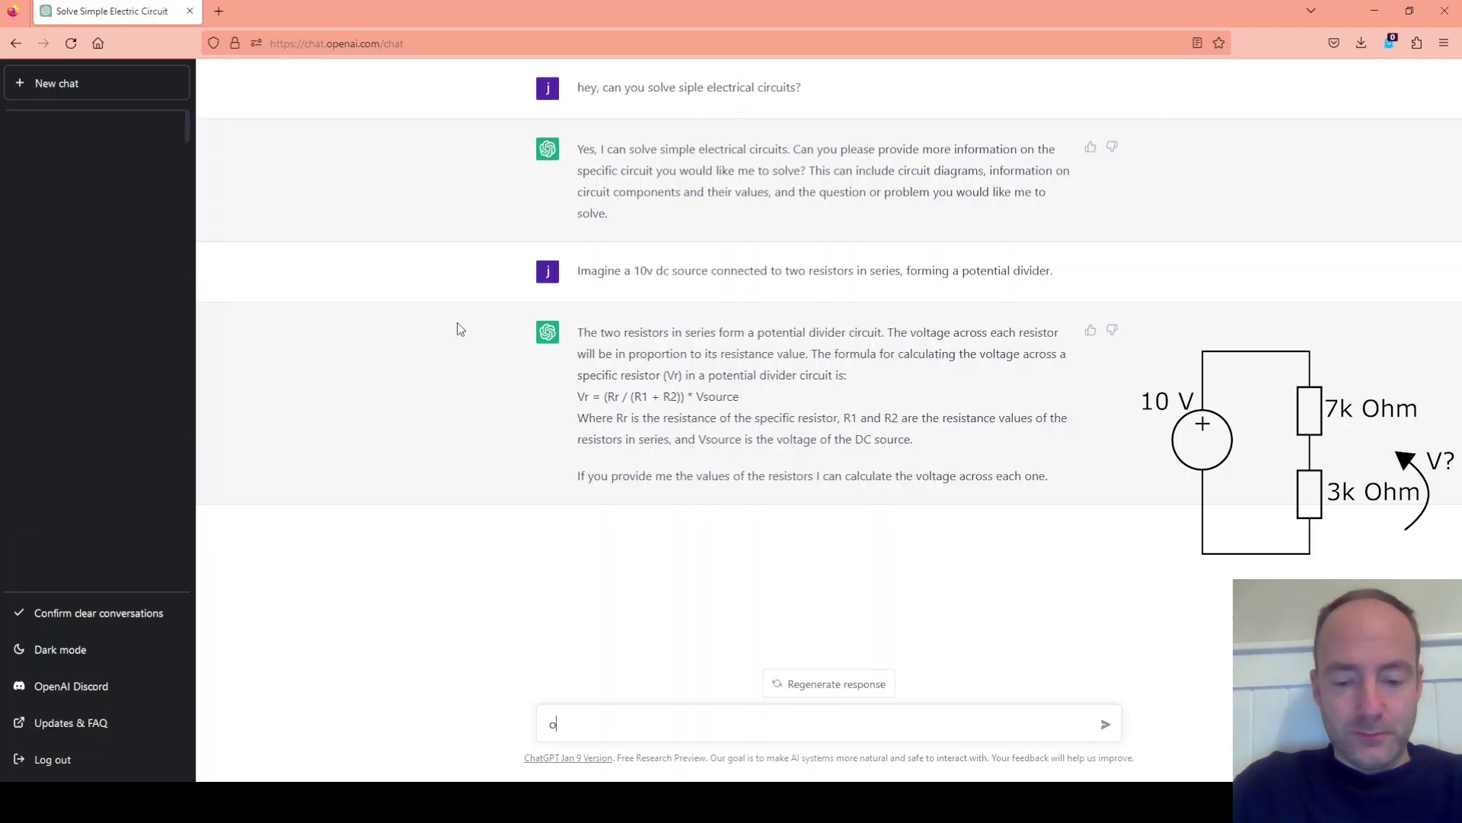
pyautogui.write('ne resistor is 7k, the other is 3k.')
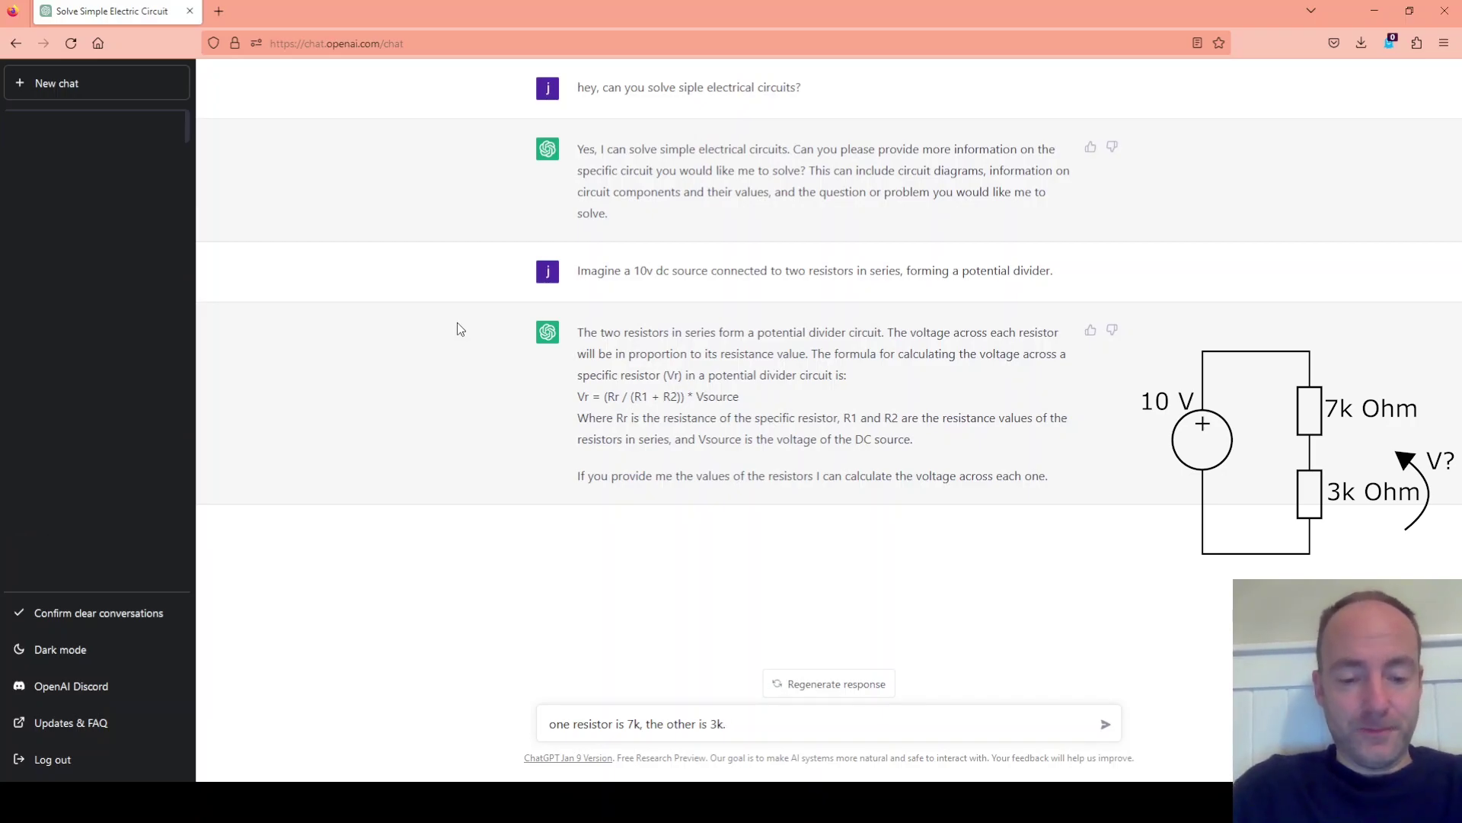
pyautogui.write('find the voltage across the')
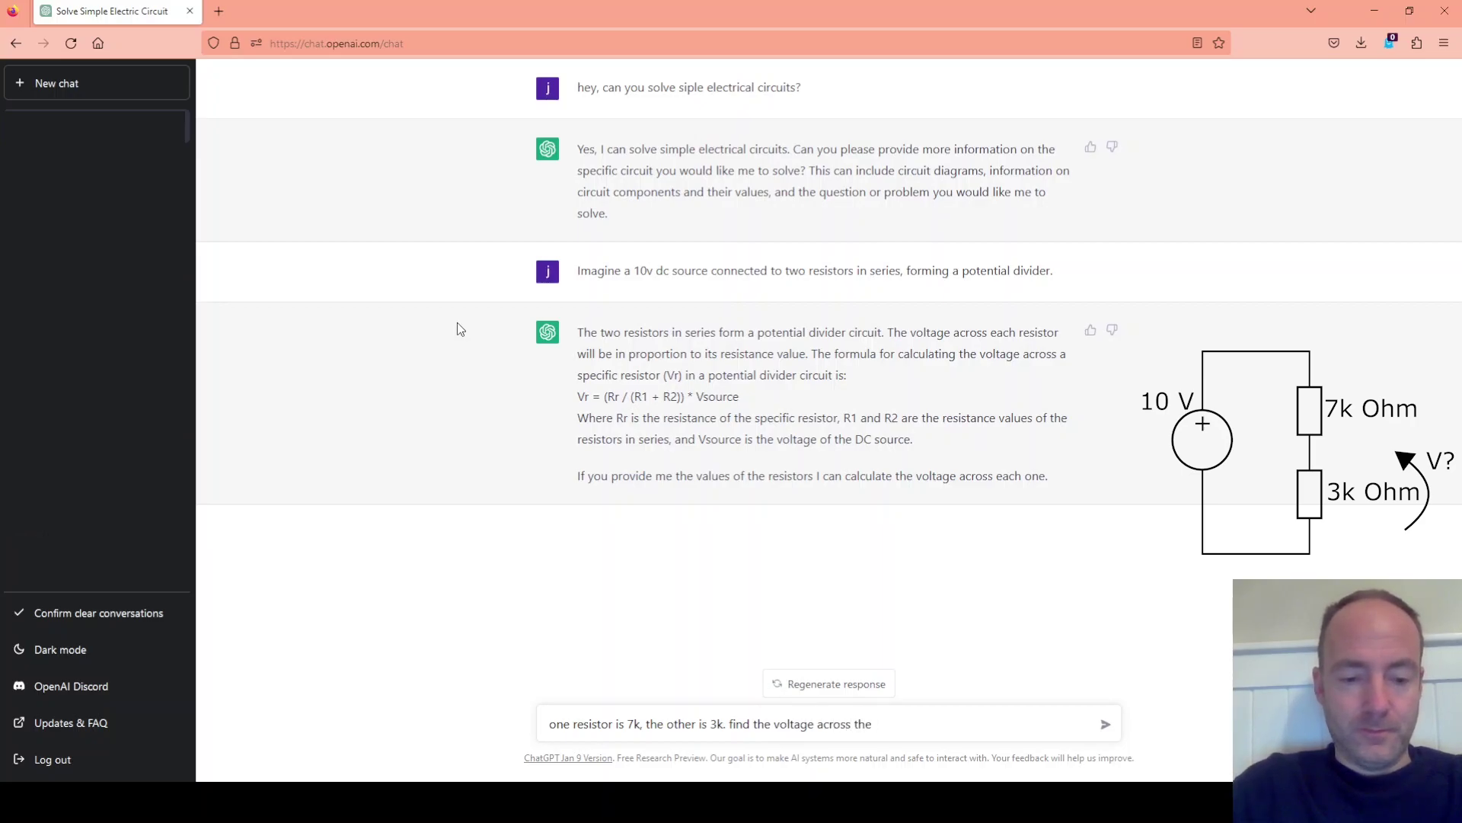
pyautogui.write(' 3k resistor?')
pyautogui.press('Return')
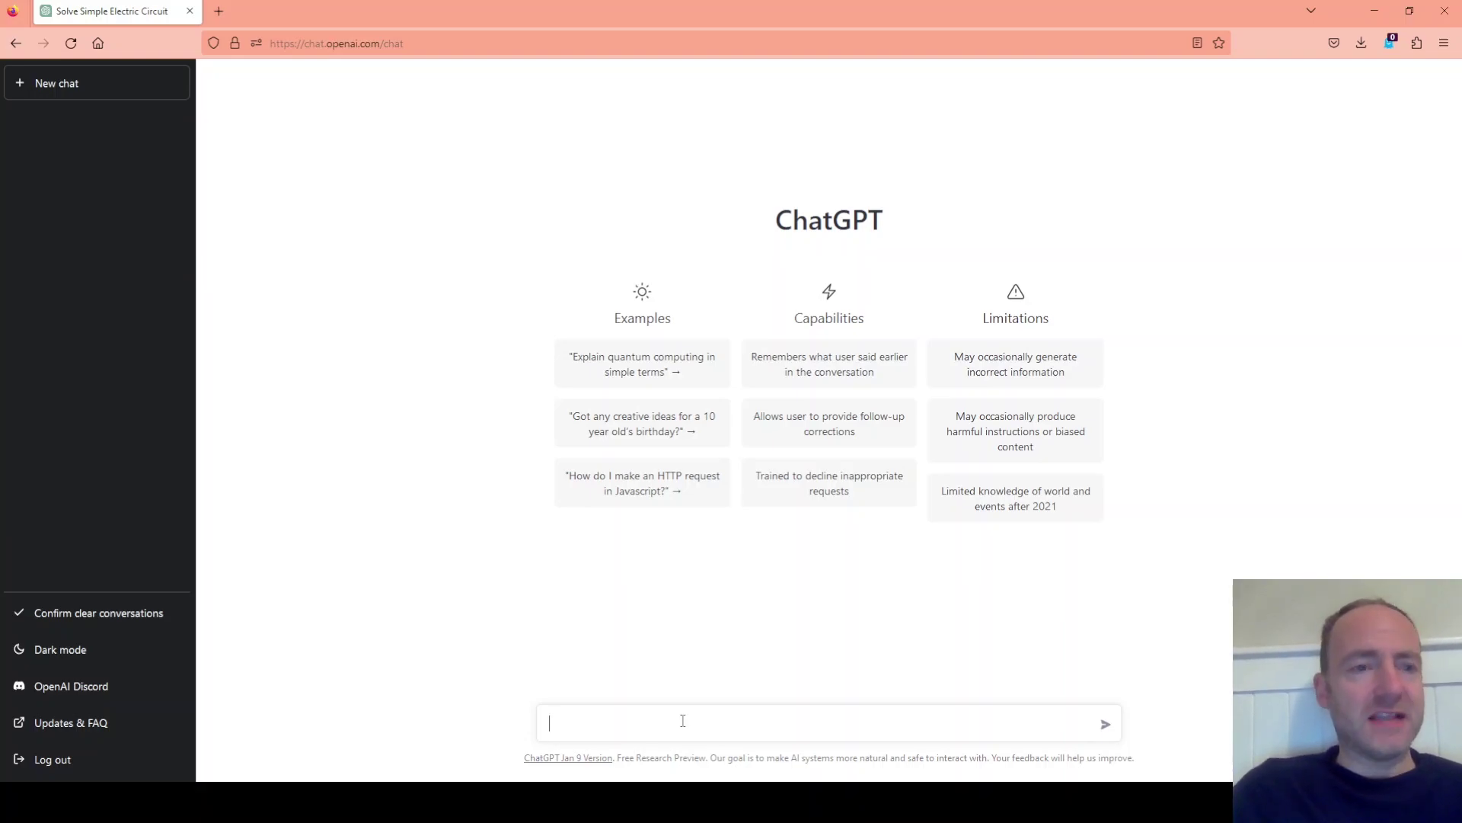
# Step: Draft a question: 10V source, three unknown resistors with 3V and 6V across two, third's voltage?
pyautogui.write('Imagine a circuit loop contianin')
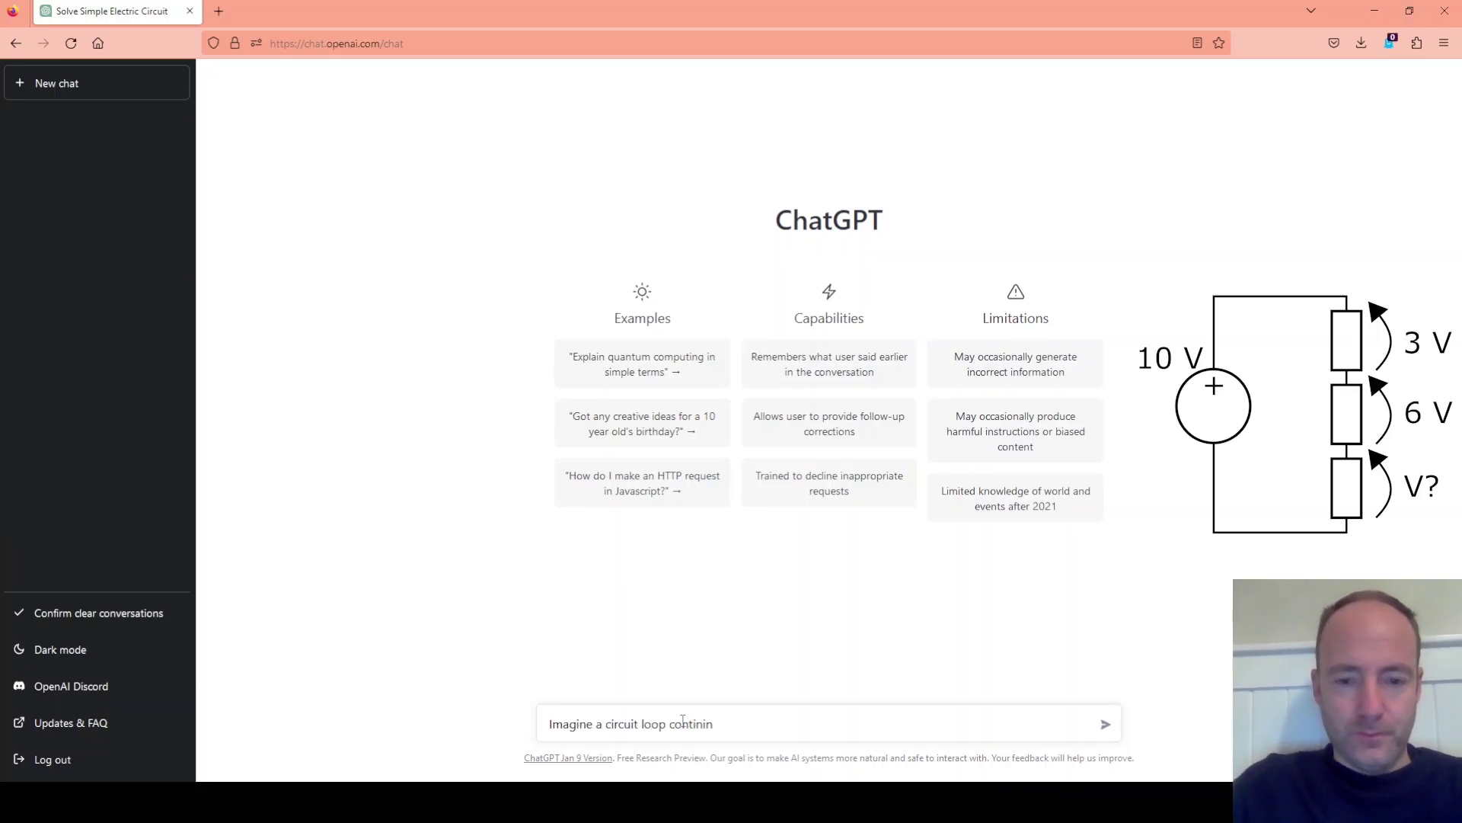
pyautogui.press('BackSpace')
pyautogui.press('BackSpace')
pyautogui.press('BackSpace')
pyautogui.press('BackSpace')
pyautogui.write('aining 4 coponent')
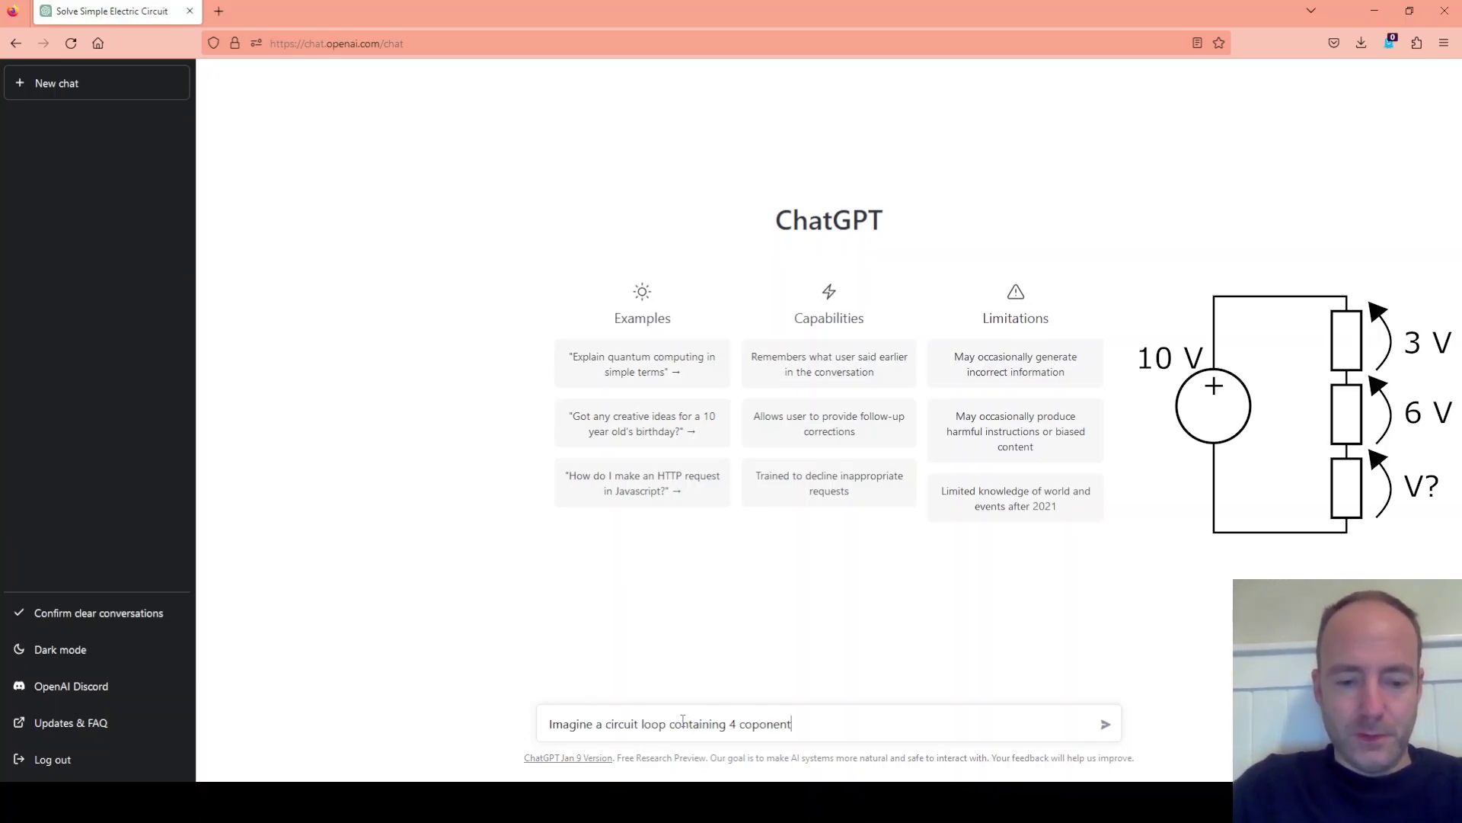
pyautogui.write('s')
pyautogui.press('BackSpace')
pyautogui.press('BackSpace')
pyautogui.press('BackSpace')
pyautogui.press('BackSpace')
pyautogui.press('BackSpace')
pyautogui.press('BackSpace')
pyautogui.press('BackSpace')
pyautogui.write('mponents,')
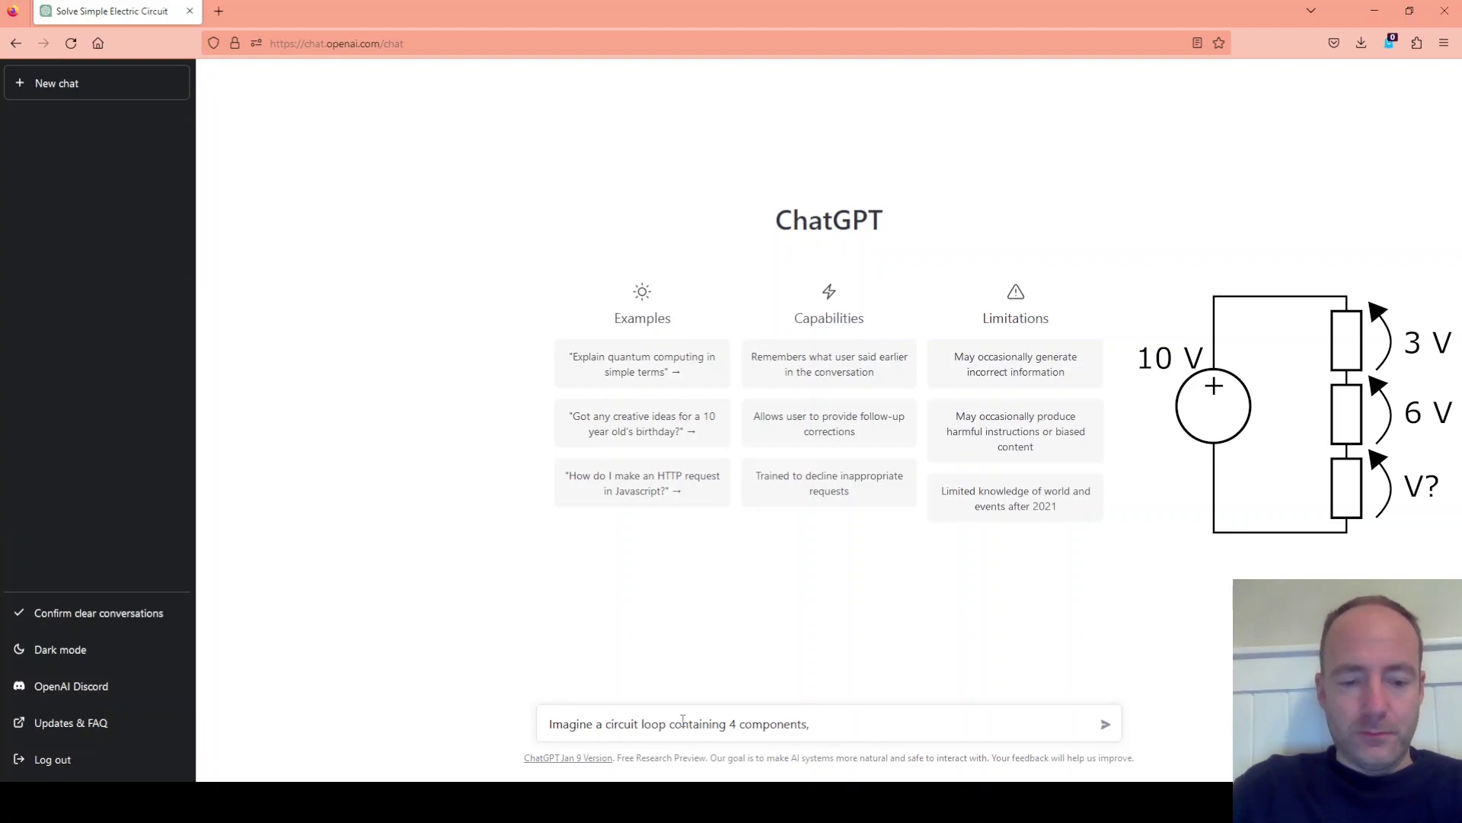
pyautogui.write(' a dc voltage source with')
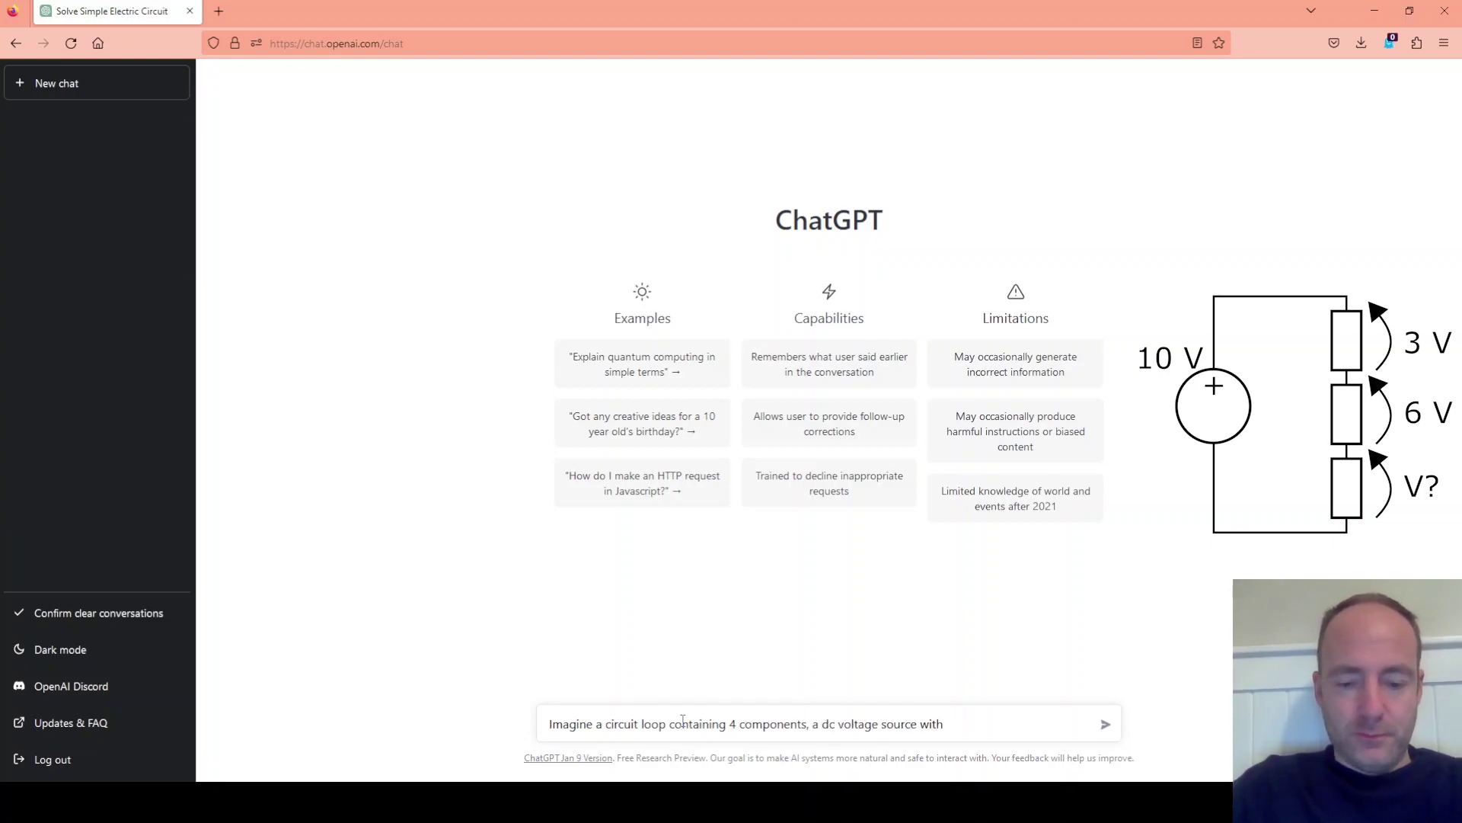
pyautogui.write(' magnitude 10V, ')
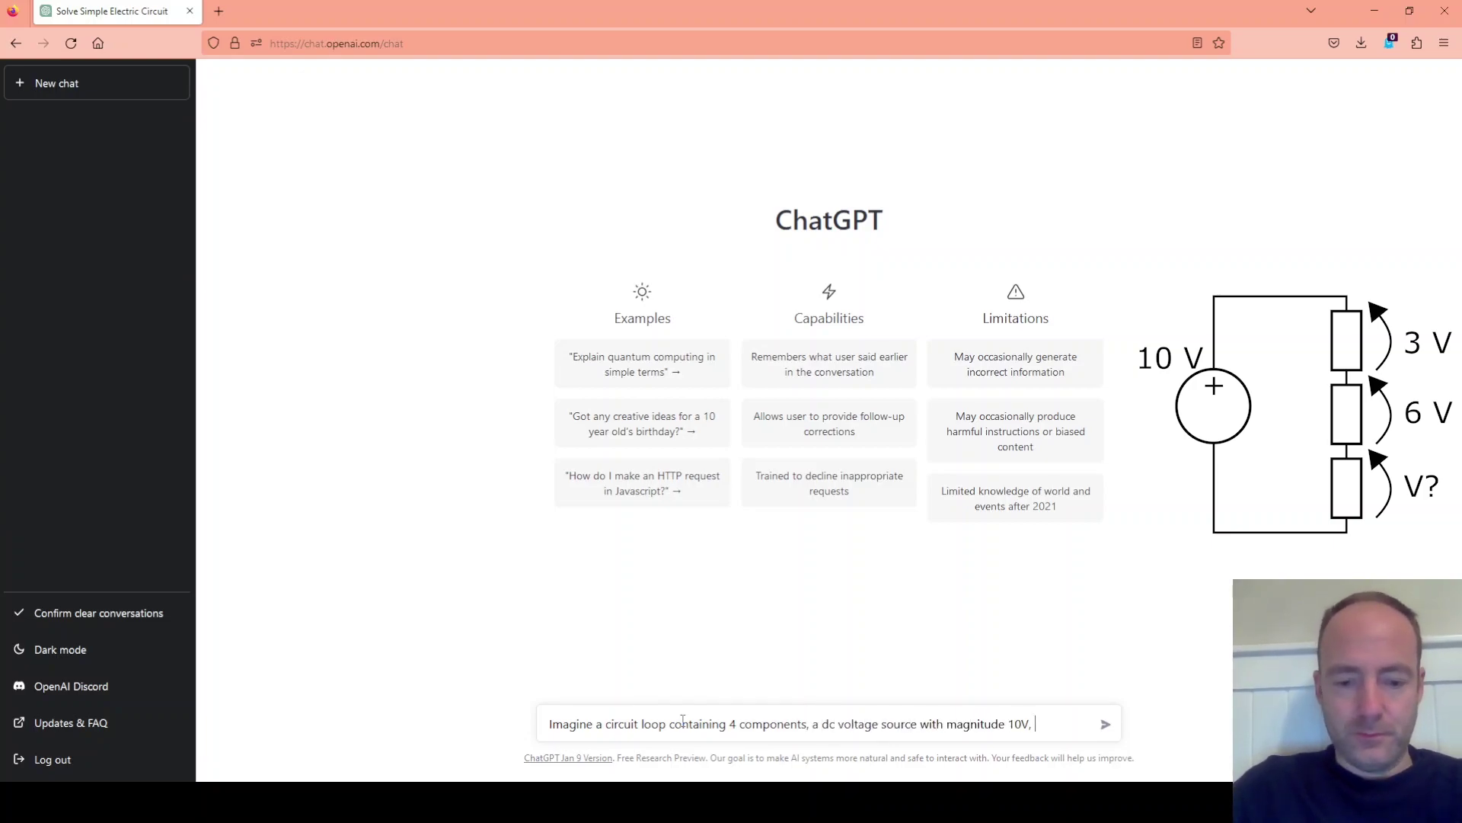
pyautogui.write('three resistors of unknown')
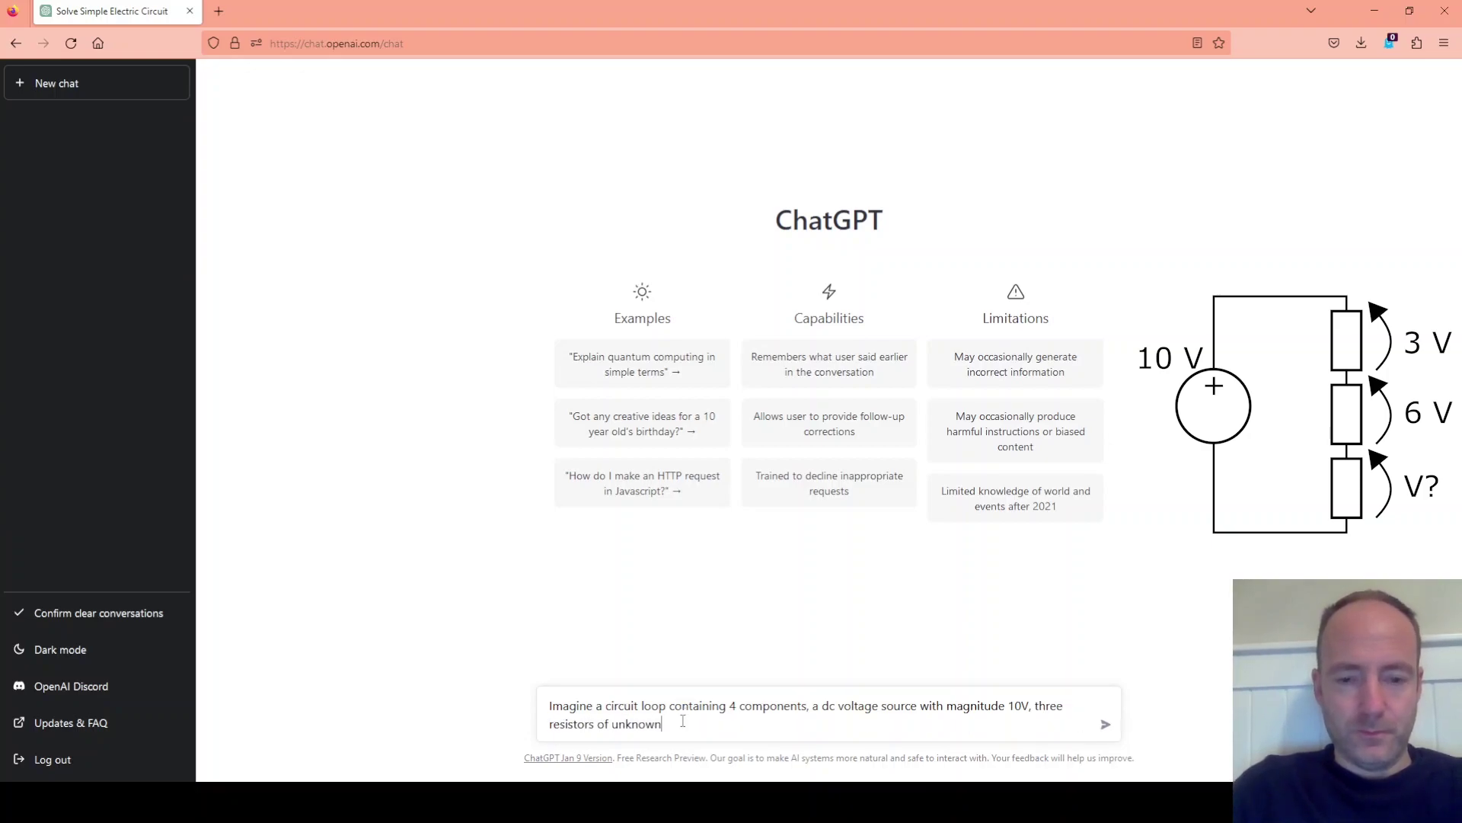
pyautogui.write(' value')
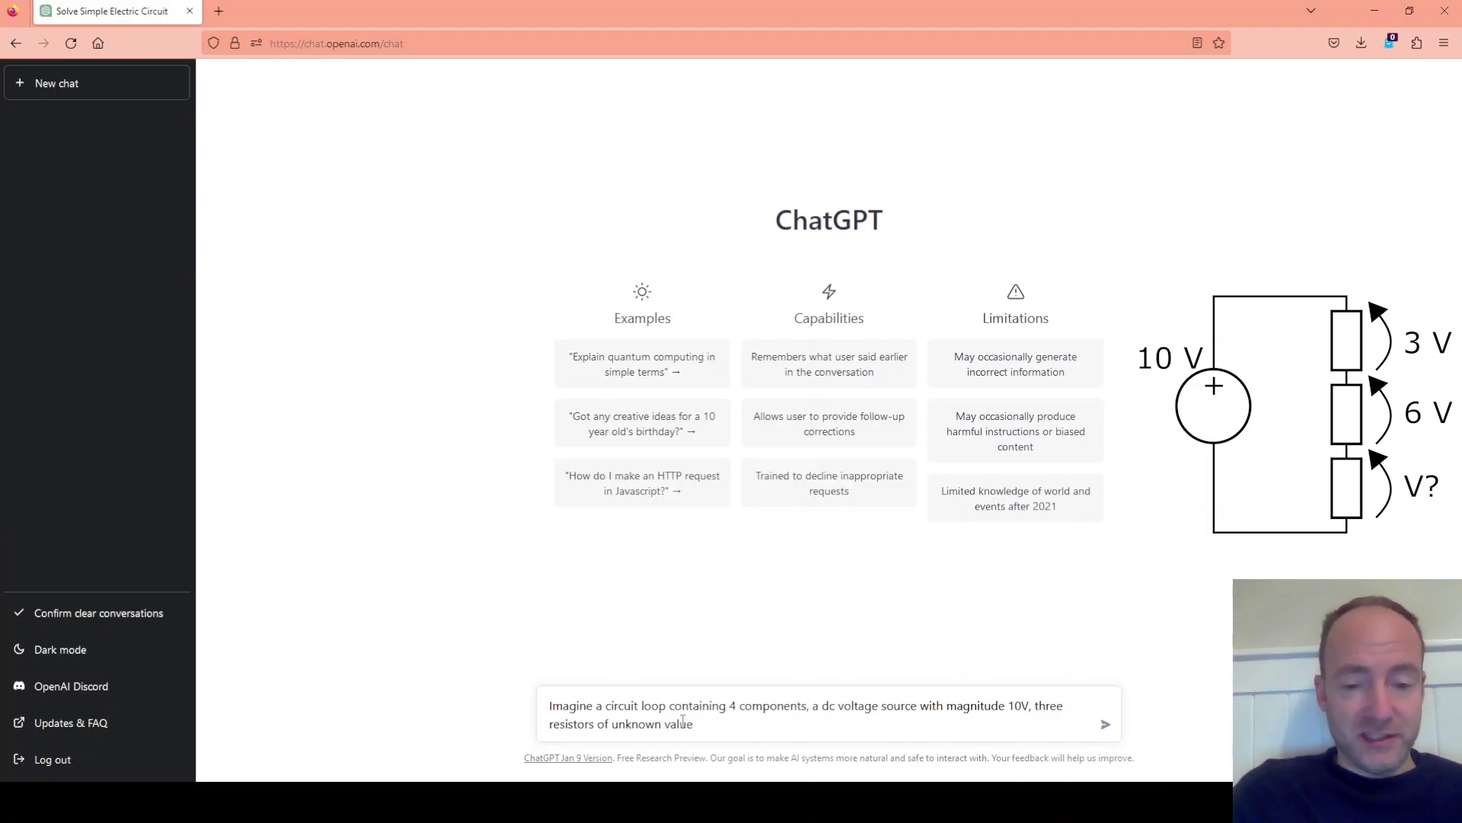
pyautogui.write(',')
pyautogui.write(' two o')
pyautogui.write('f the resistors have')
pyautogui.write(' 2')
pyautogui.hotkey('ctrl', 'BackSpace')
pyautogui.hotkey('ctrl', 'BackSpace')
pyautogui.hotkey('ctrl', 'BackSpace')
pyautogui.hotkey('ctrl', 'BackSpace')
pyautogui.hotkey('ctrl', 'BackSpace')
pyautogui.hotkey('ctrl', 'BackSpace')
pyautogui.write('one resistor has')
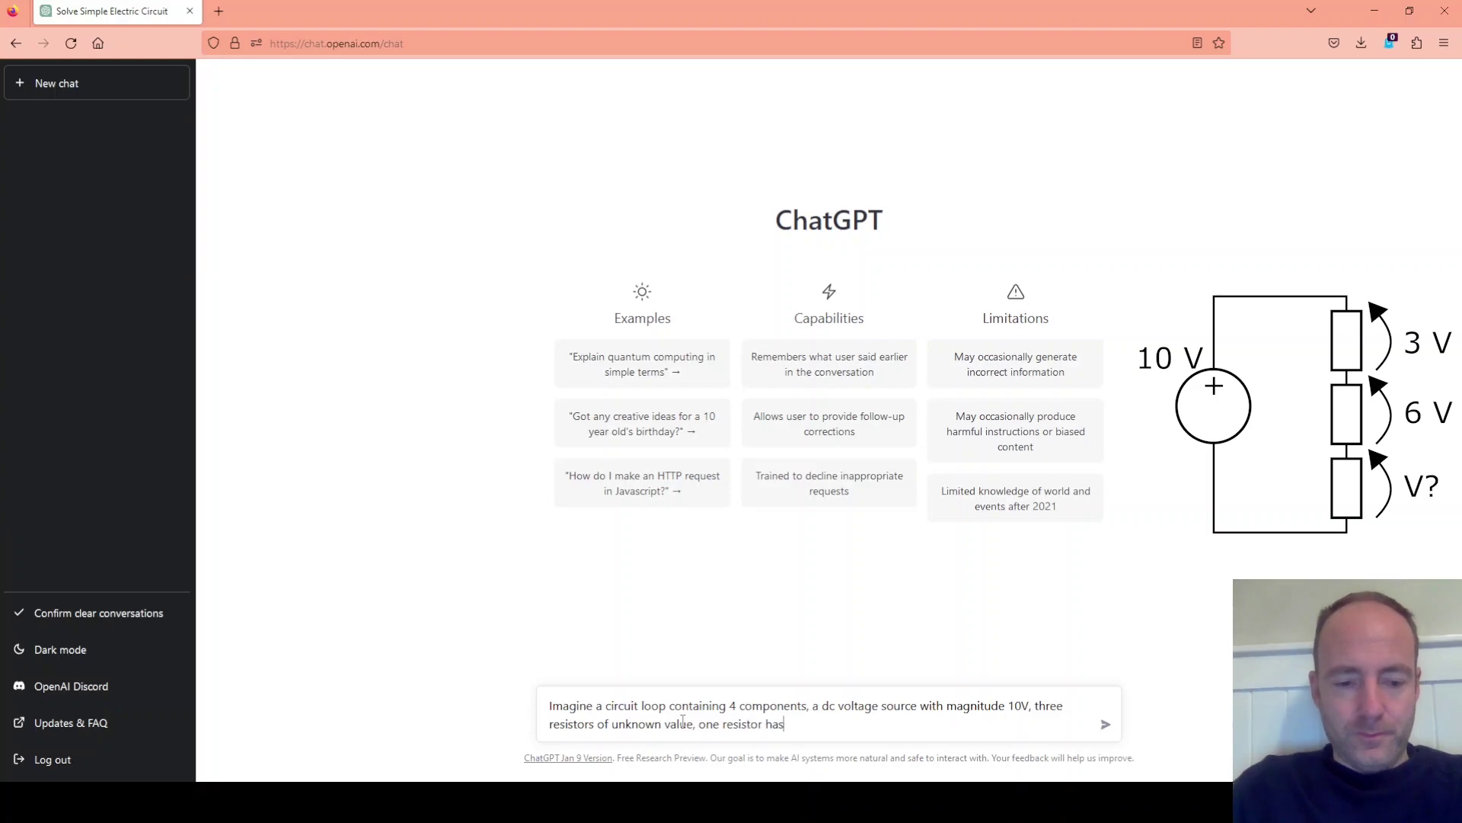
pyautogui.write(' 3v across it, another has 6v across it, what is the voltage across the third resistor?')
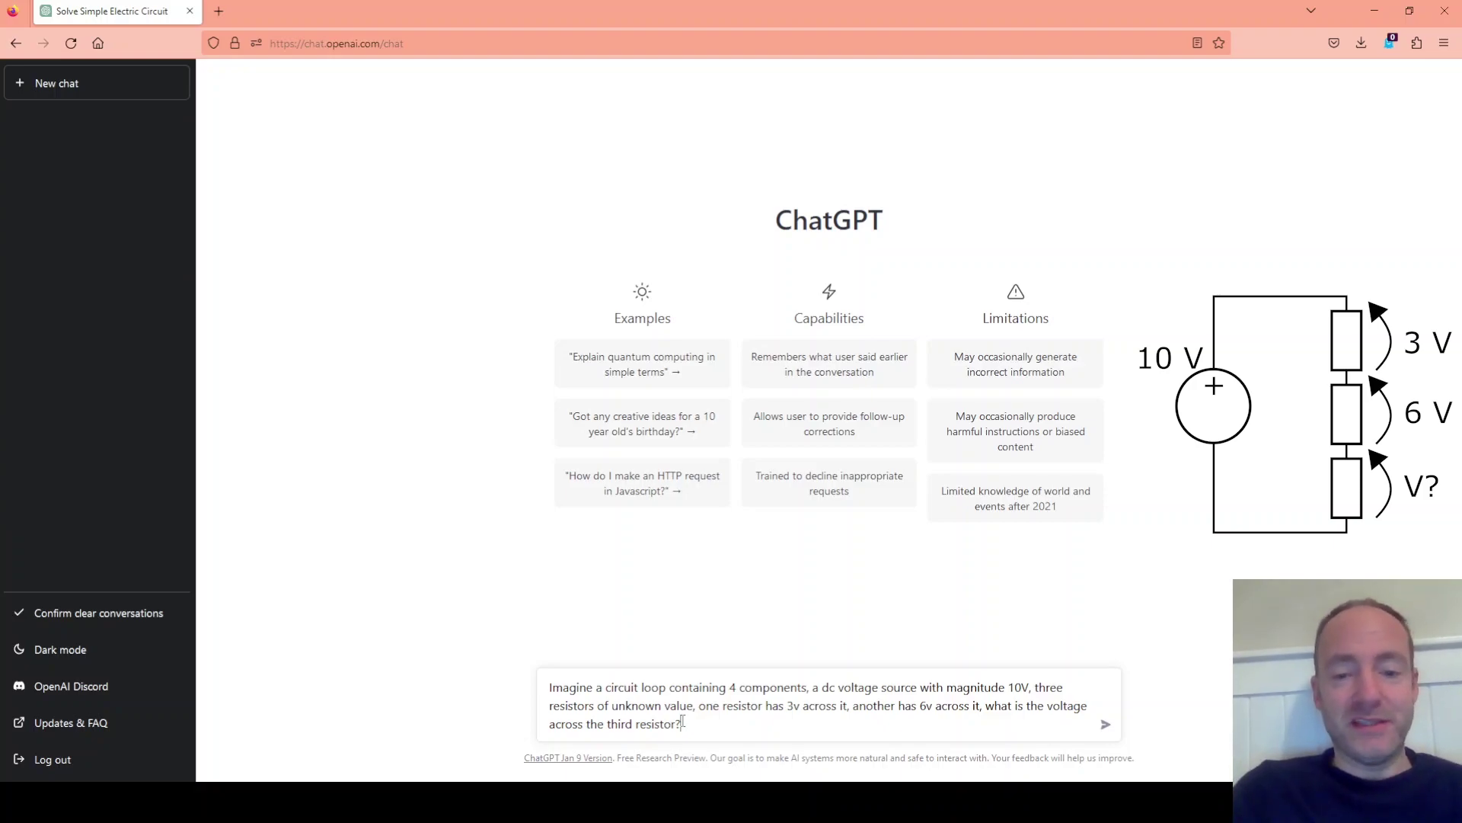
# Step: Send the loop question and receive the KVL answer: 10V - 3V - 6V = 1V
pyautogui.press('Return')
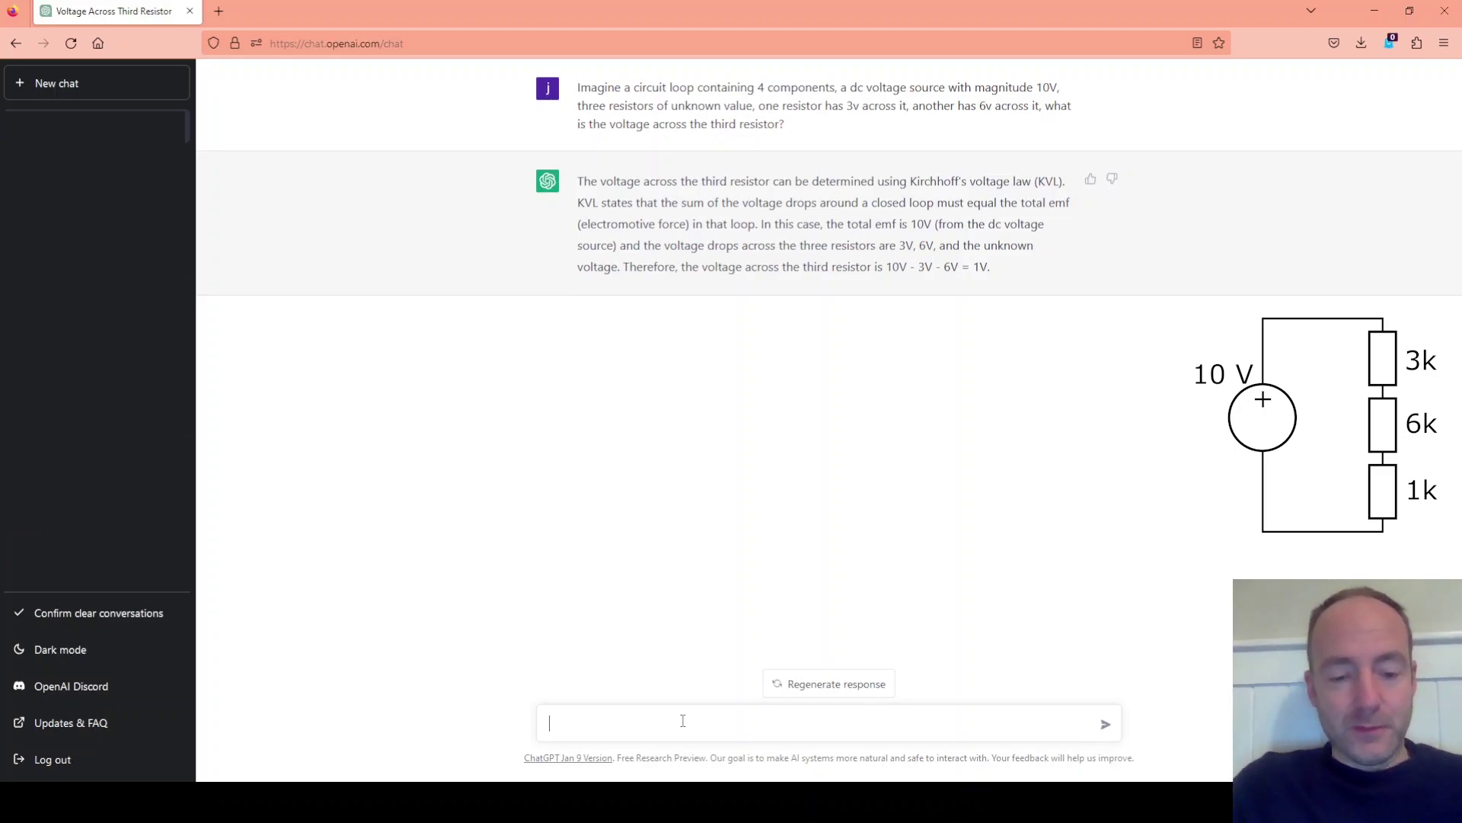
# Step: Request an LTspice netlist for the loop with 6k, 3k and 1k resistors plotting the 1k's voltage
pyautogui.write('one resistor has a value of ')
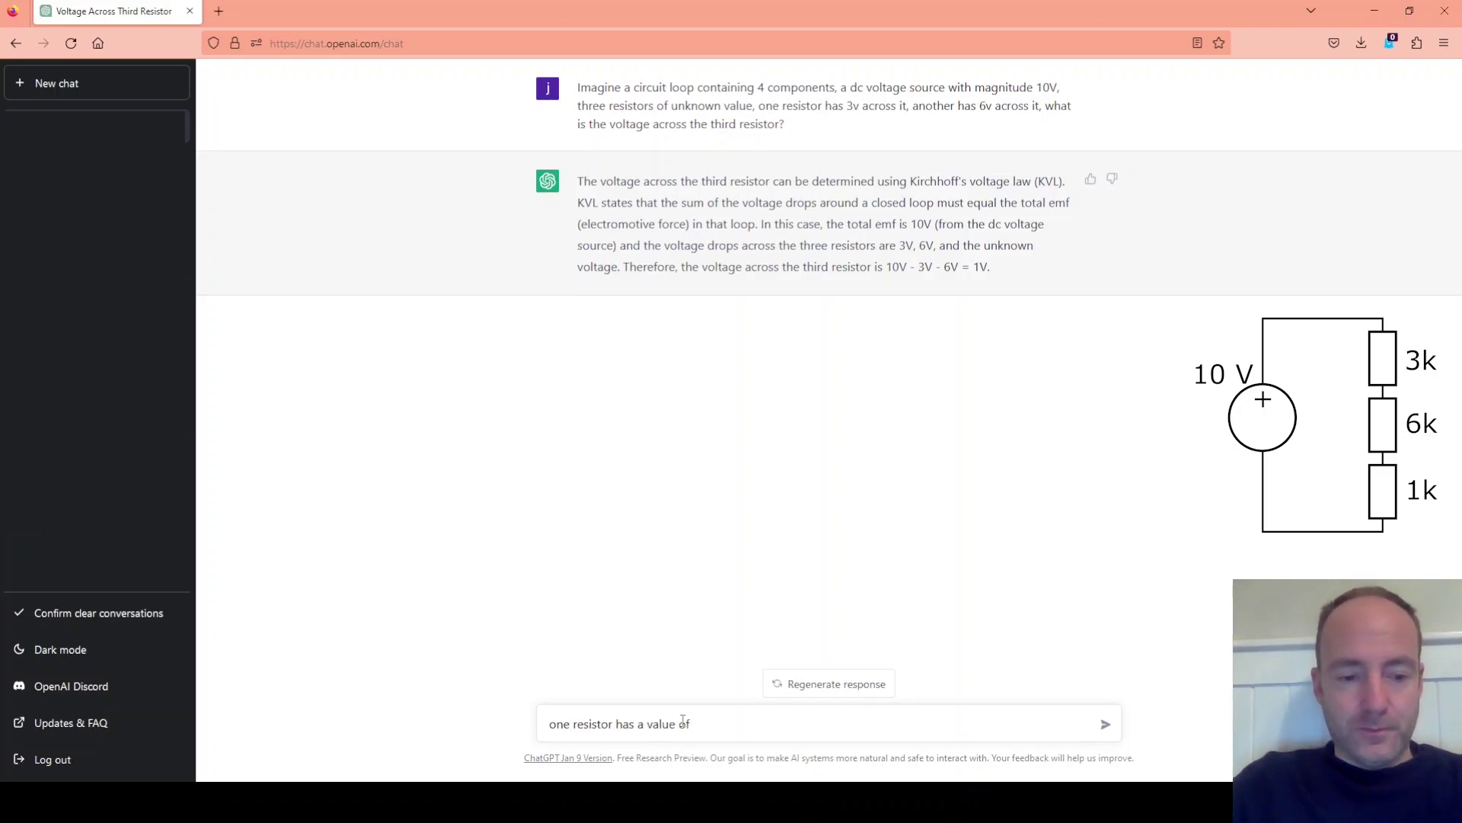
pyautogui.write('10 ohms, one has a value of')
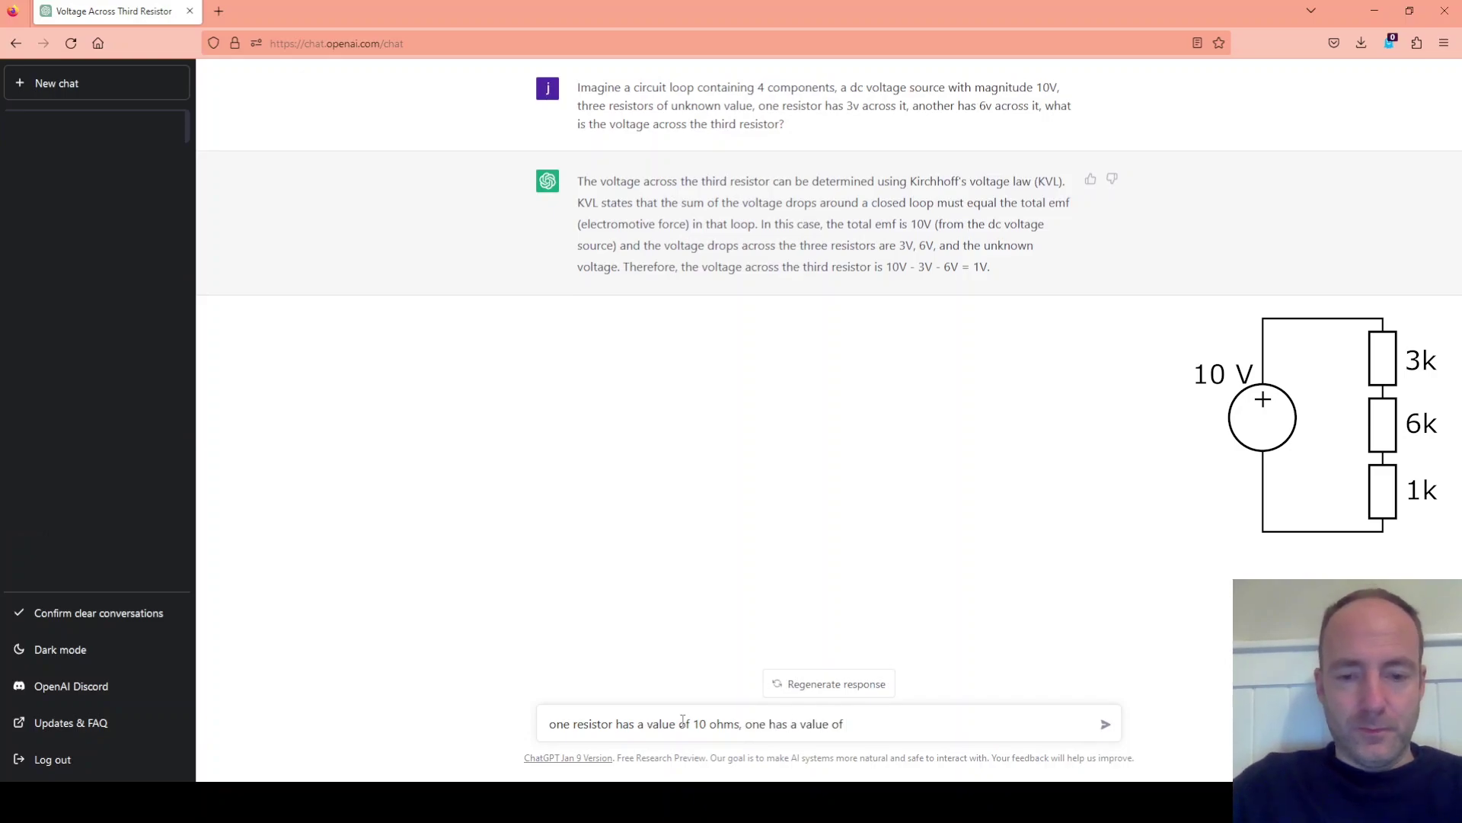
pyautogui.hotkey('ctrl', 'a')
pyautogui.write('one resistor has a value ')
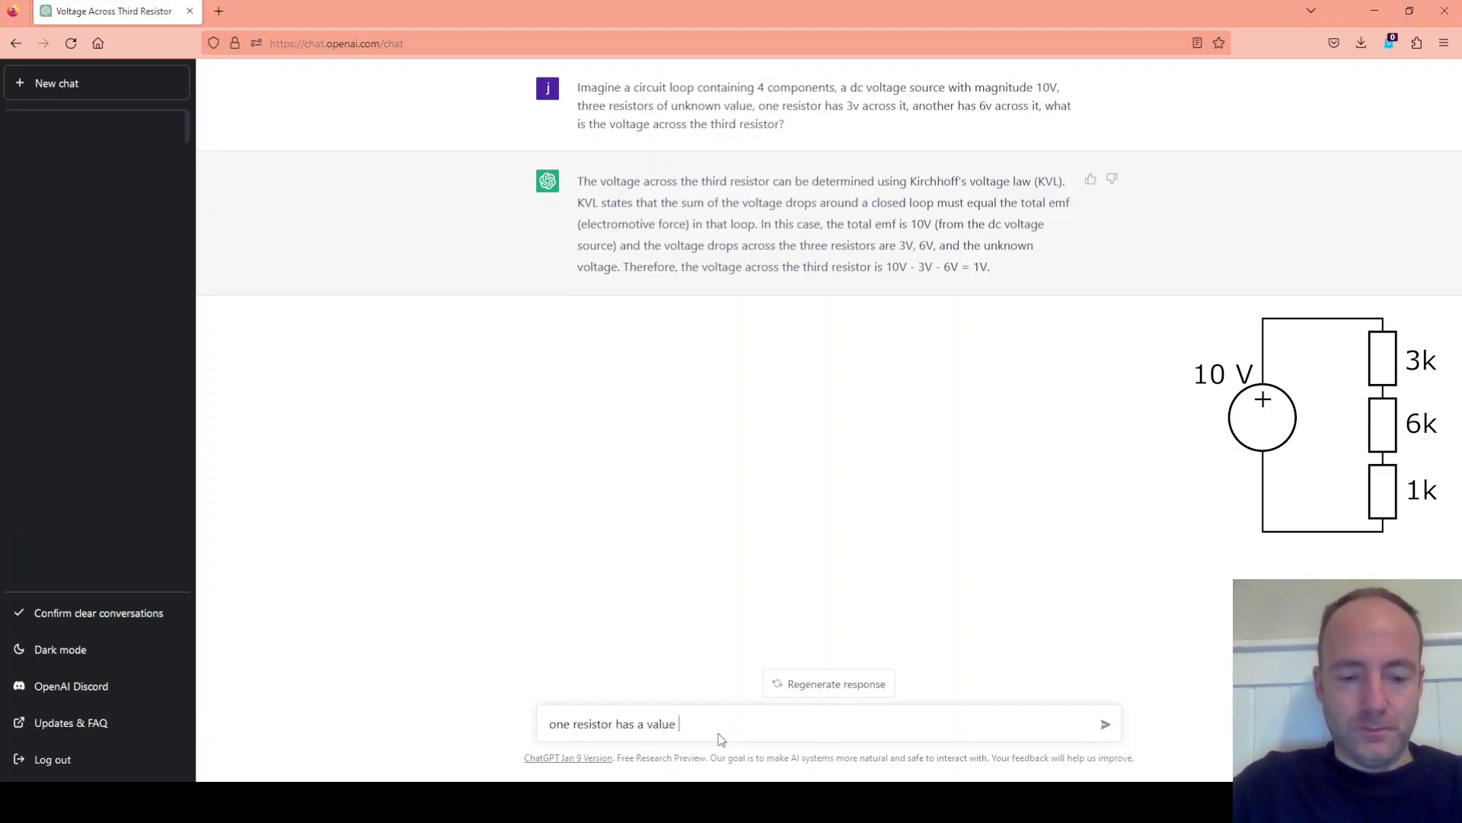
pyautogui.write('of 6k, one has a value of ')
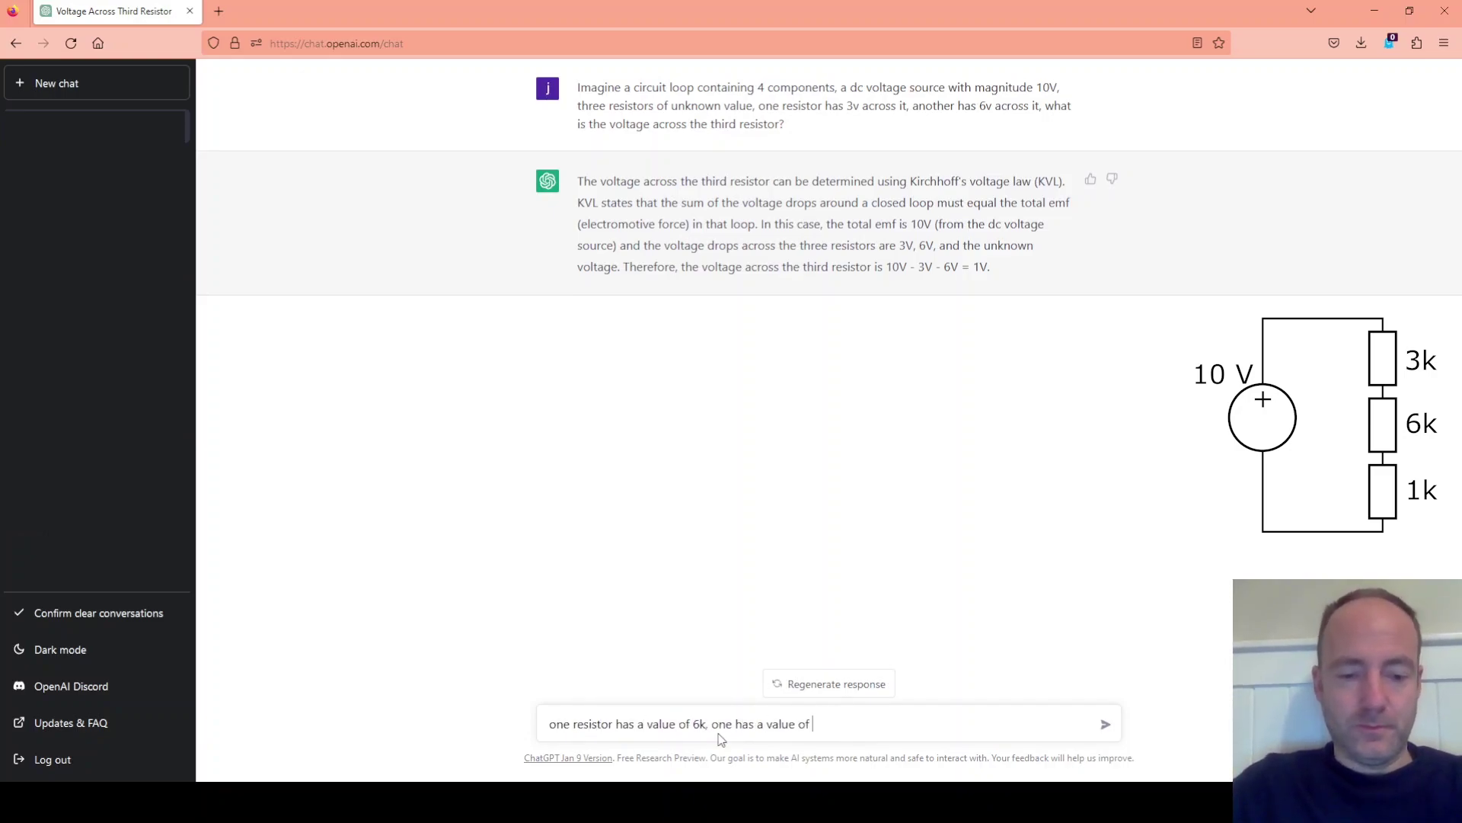
pyautogui.write('3k and the third has a value of 1k')
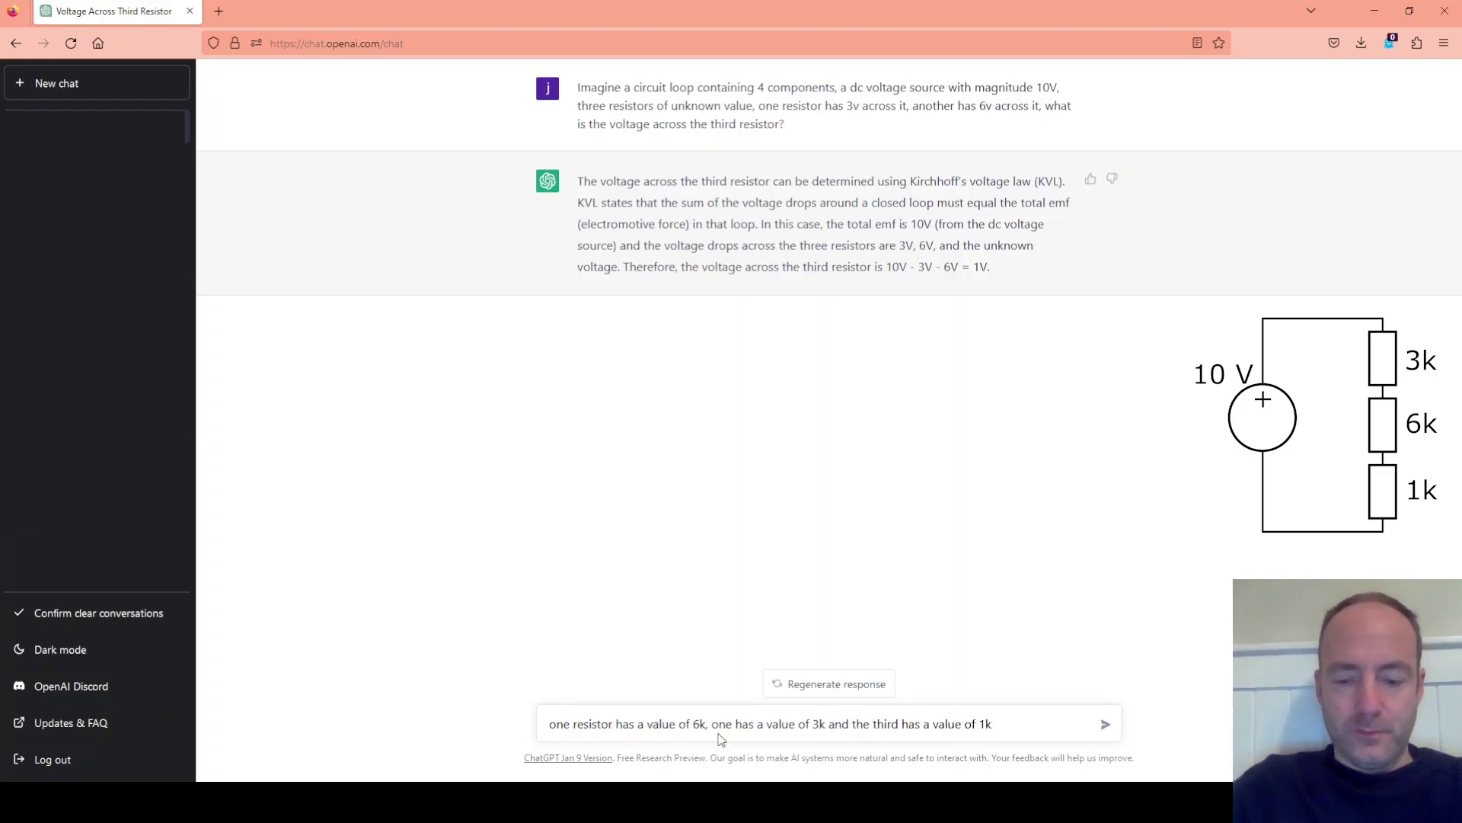
pyautogui.write('. can you create an ltspice')
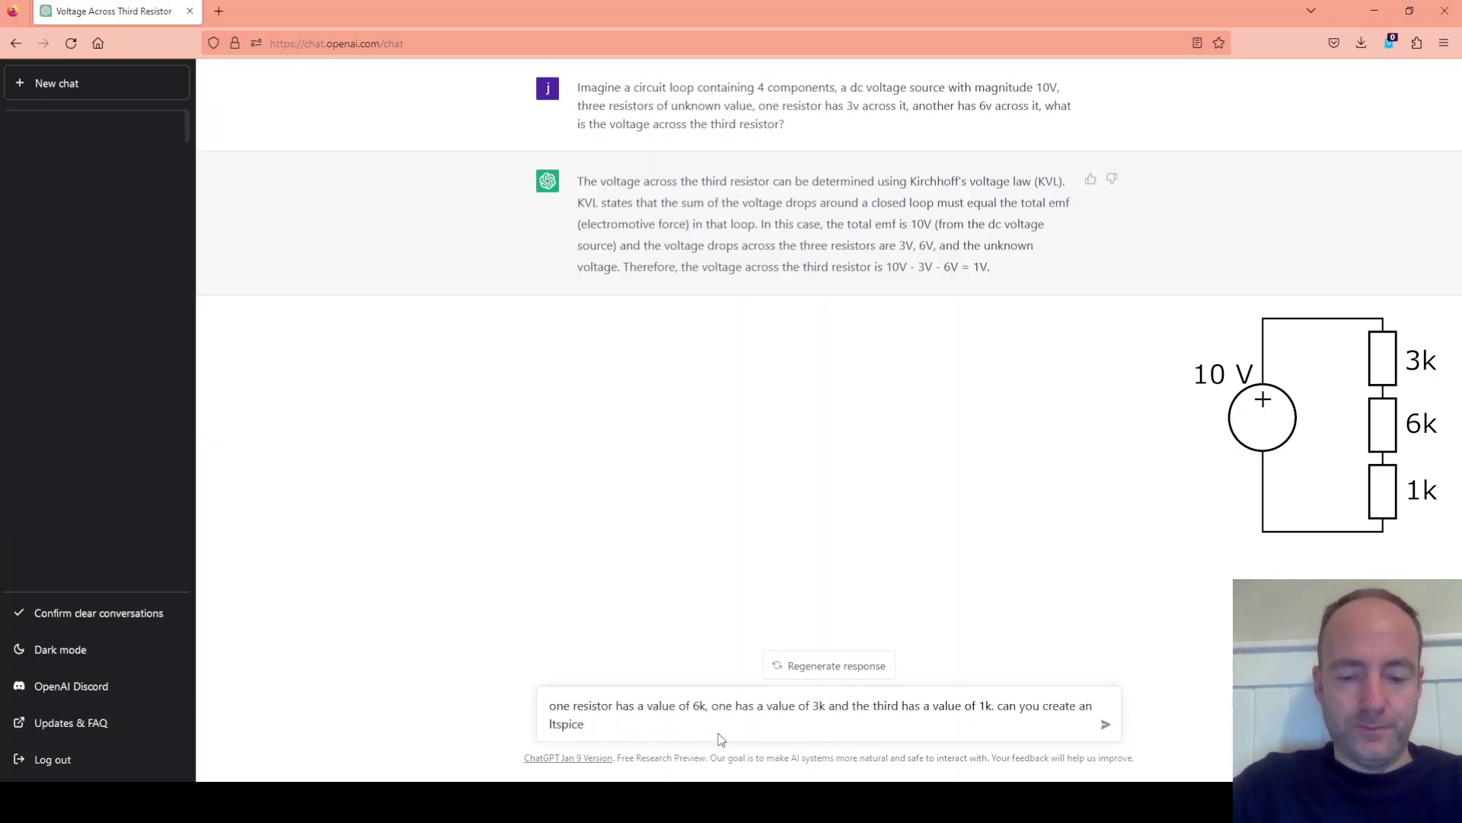
pyautogui.write(' netlist for this circuit?')
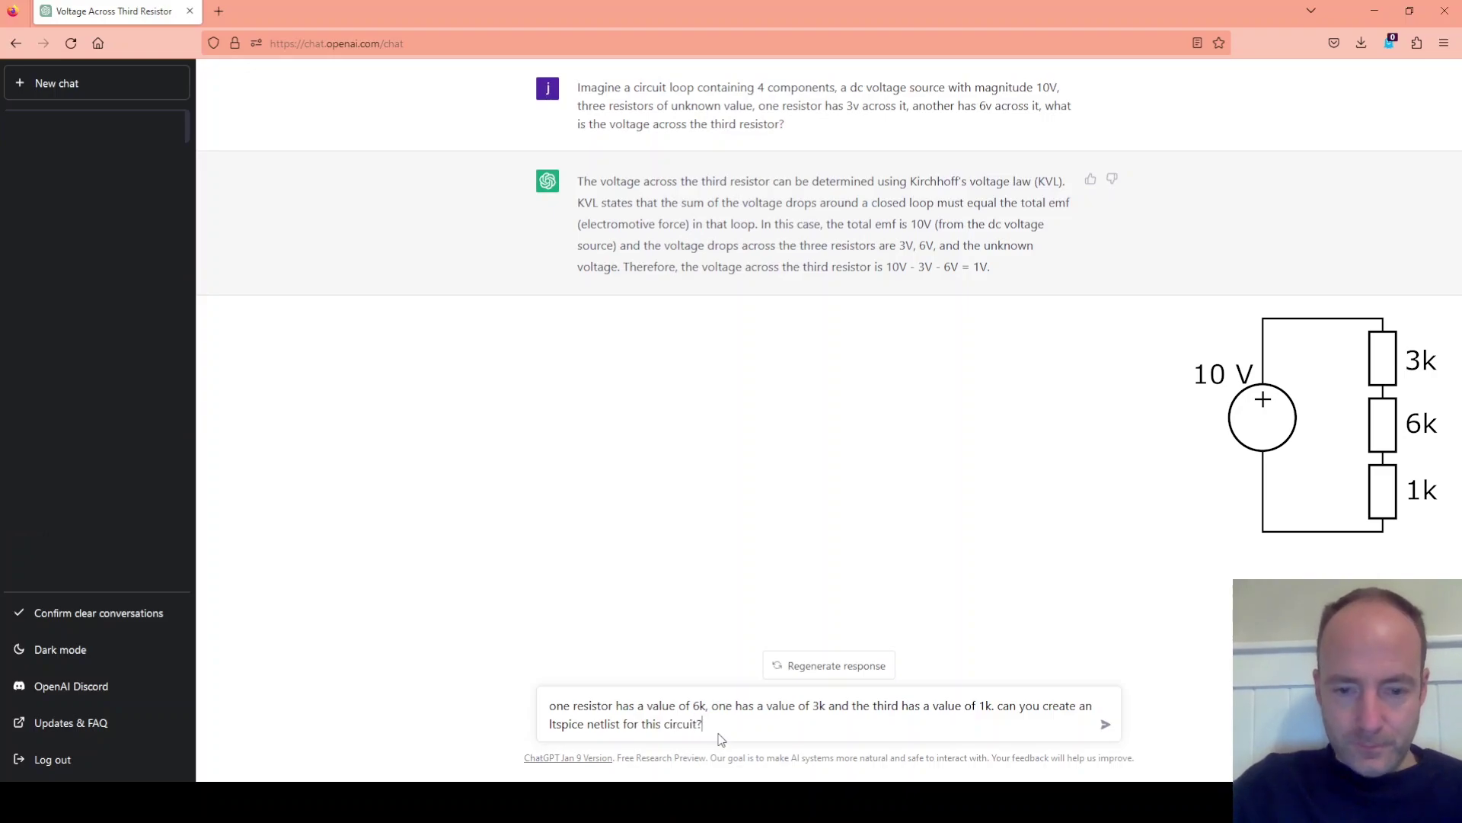
pyautogui.write(' plot the voltage acr')
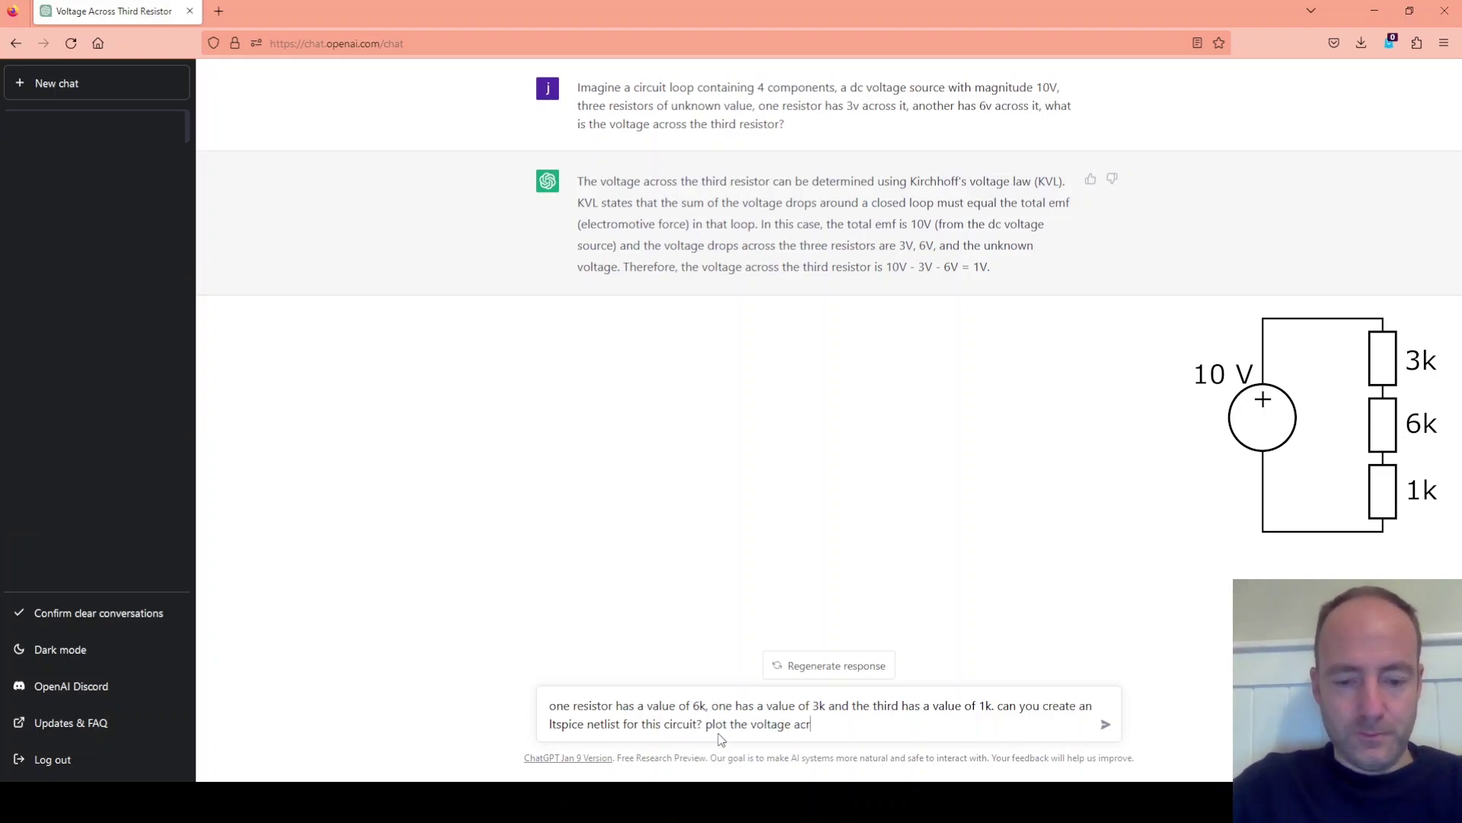
pyautogui.write('oss the 1k resistor')
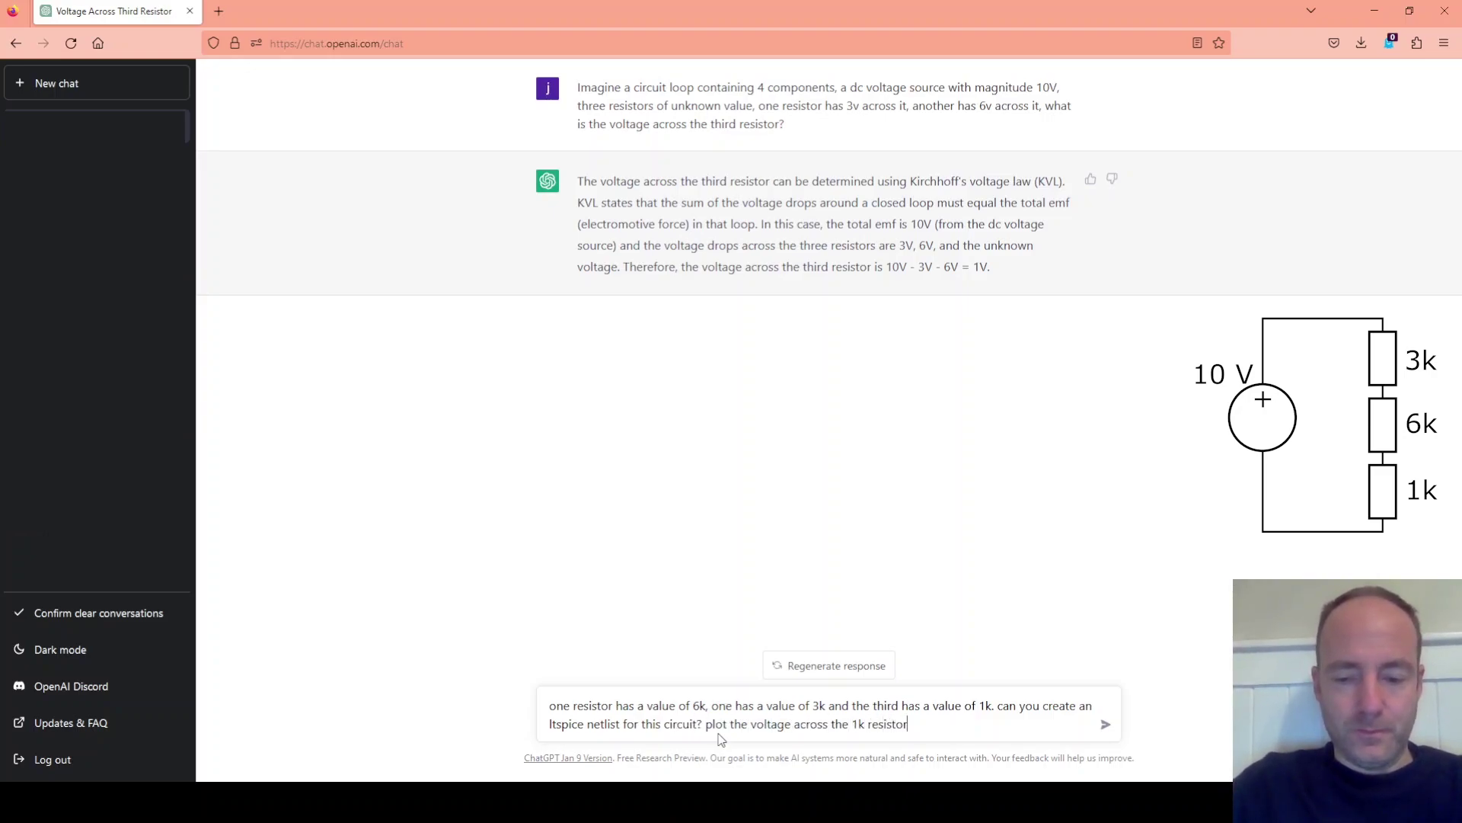
pyautogui.press('Return')
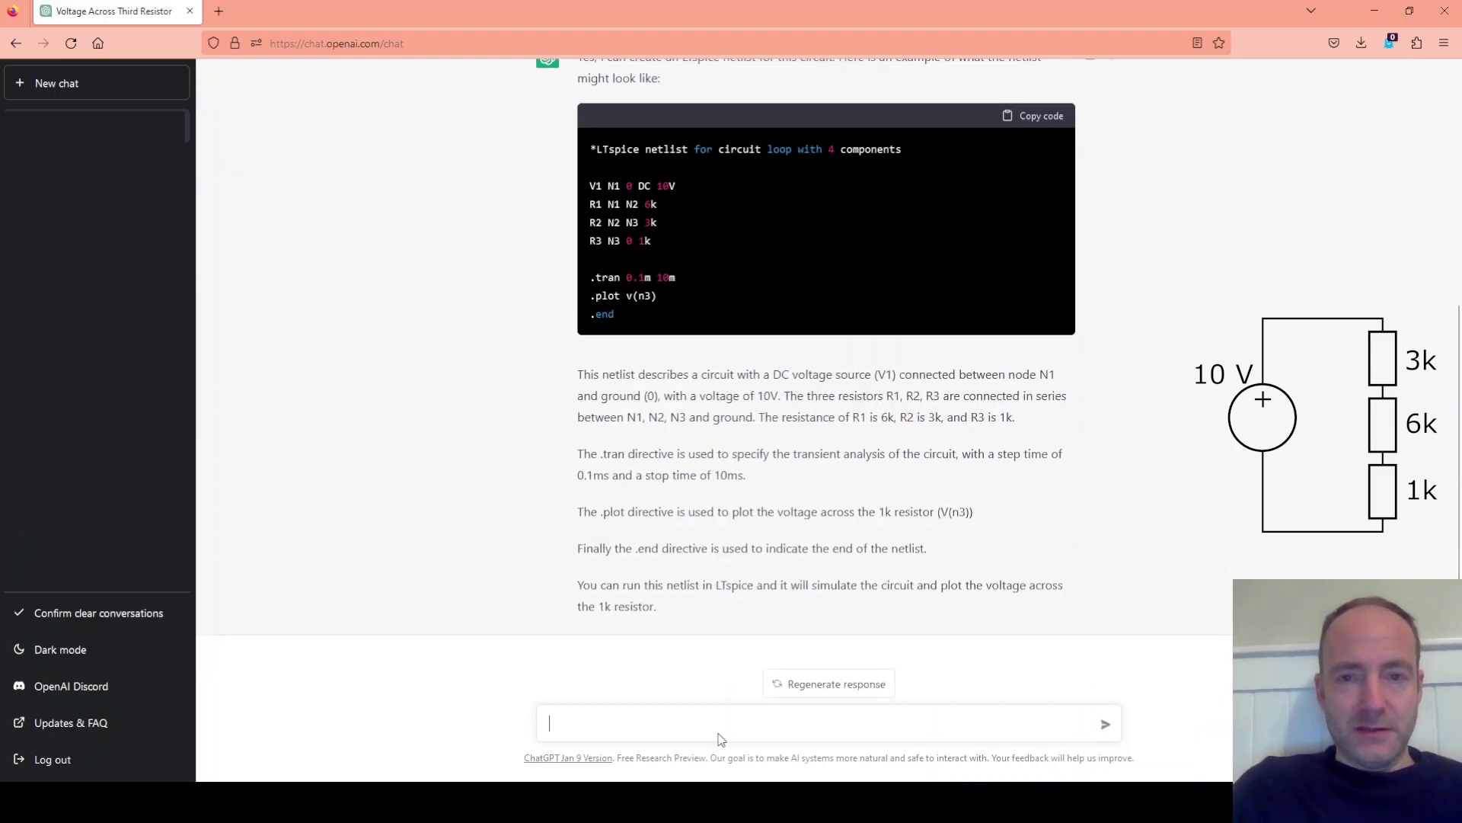
# Step: Copy ChatGPT's netlist code and paste it as text into a new LTspice schematic
pyautogui.click(1029, 118)
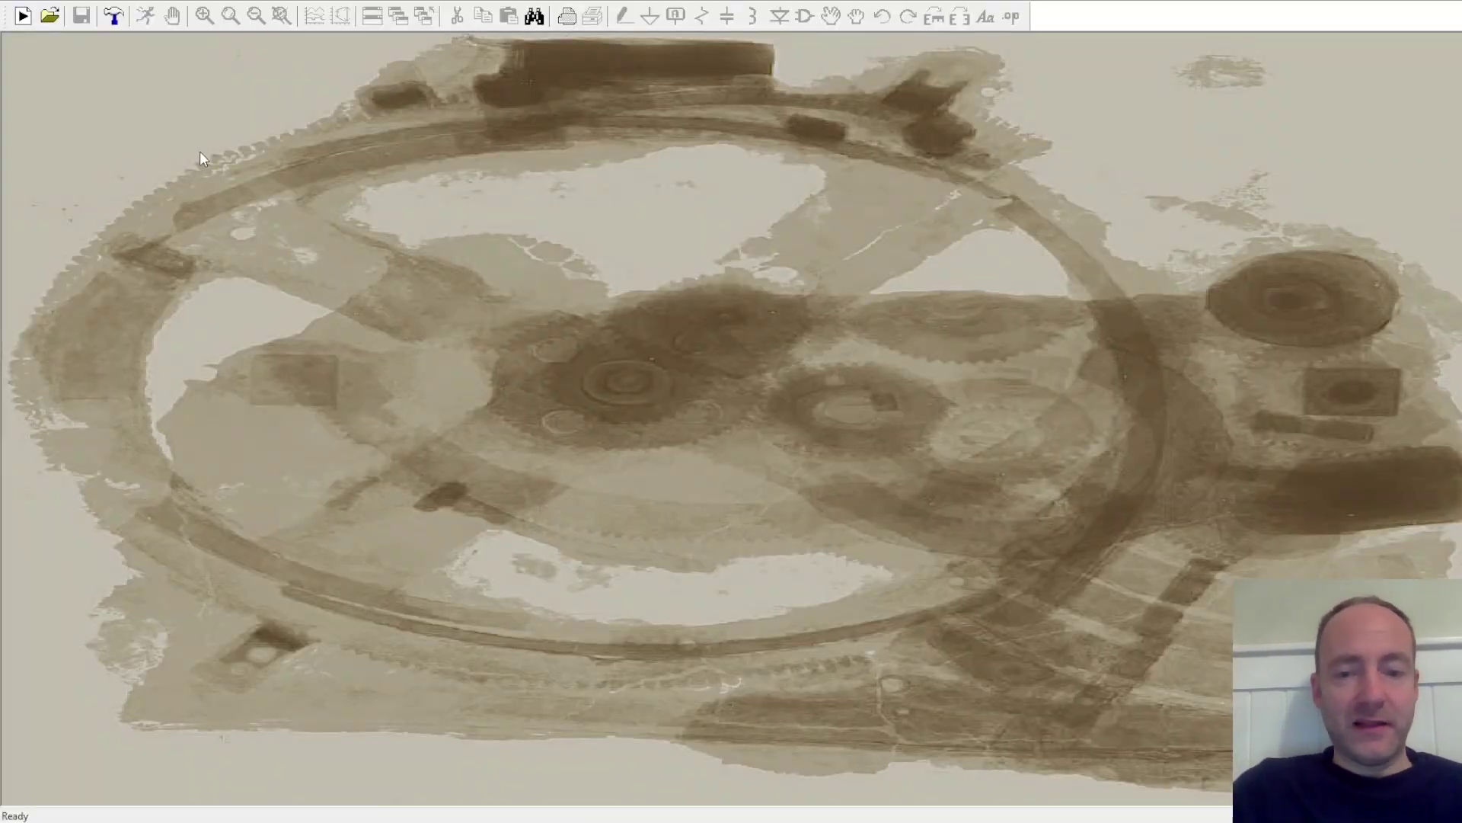
pyautogui.click(22, 16)
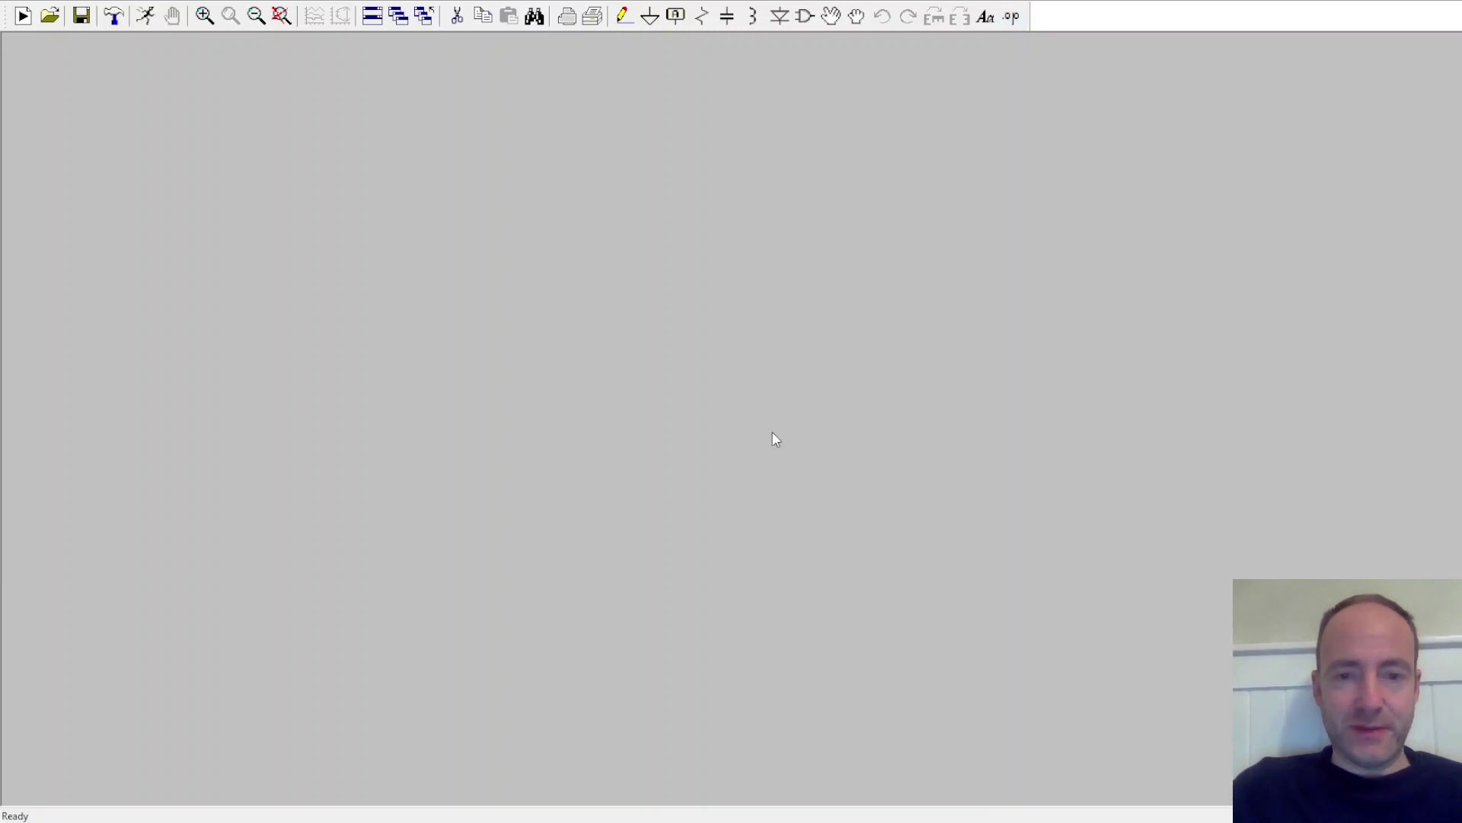
pyautogui.hotkey('ctrl', 'v')
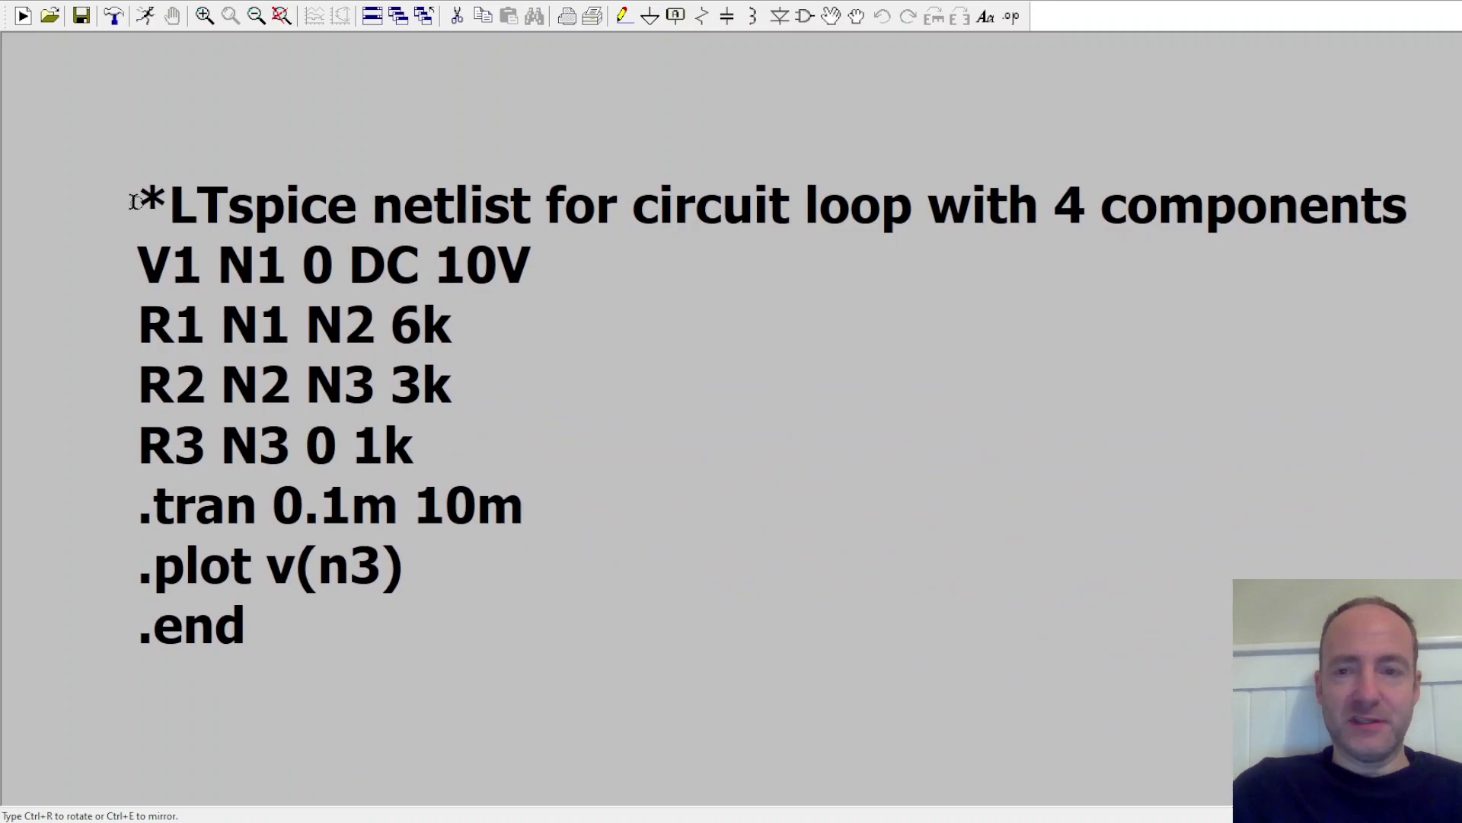
pyautogui.click(155, 251)
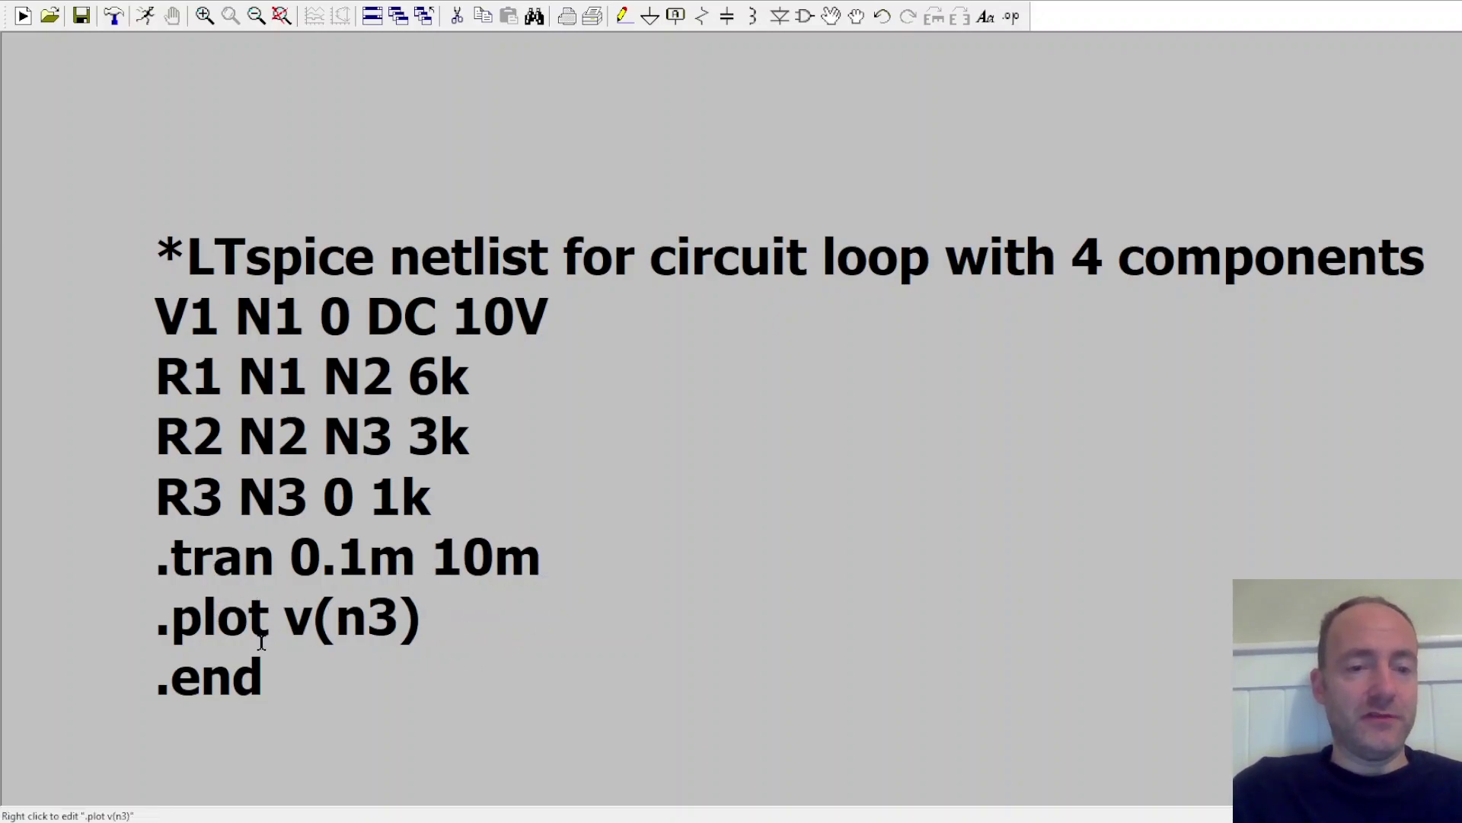
# Step: Run the pasted-text netlist, which yields an empty plot, then switch to Schematic Builder
pyautogui.click(148, 19)
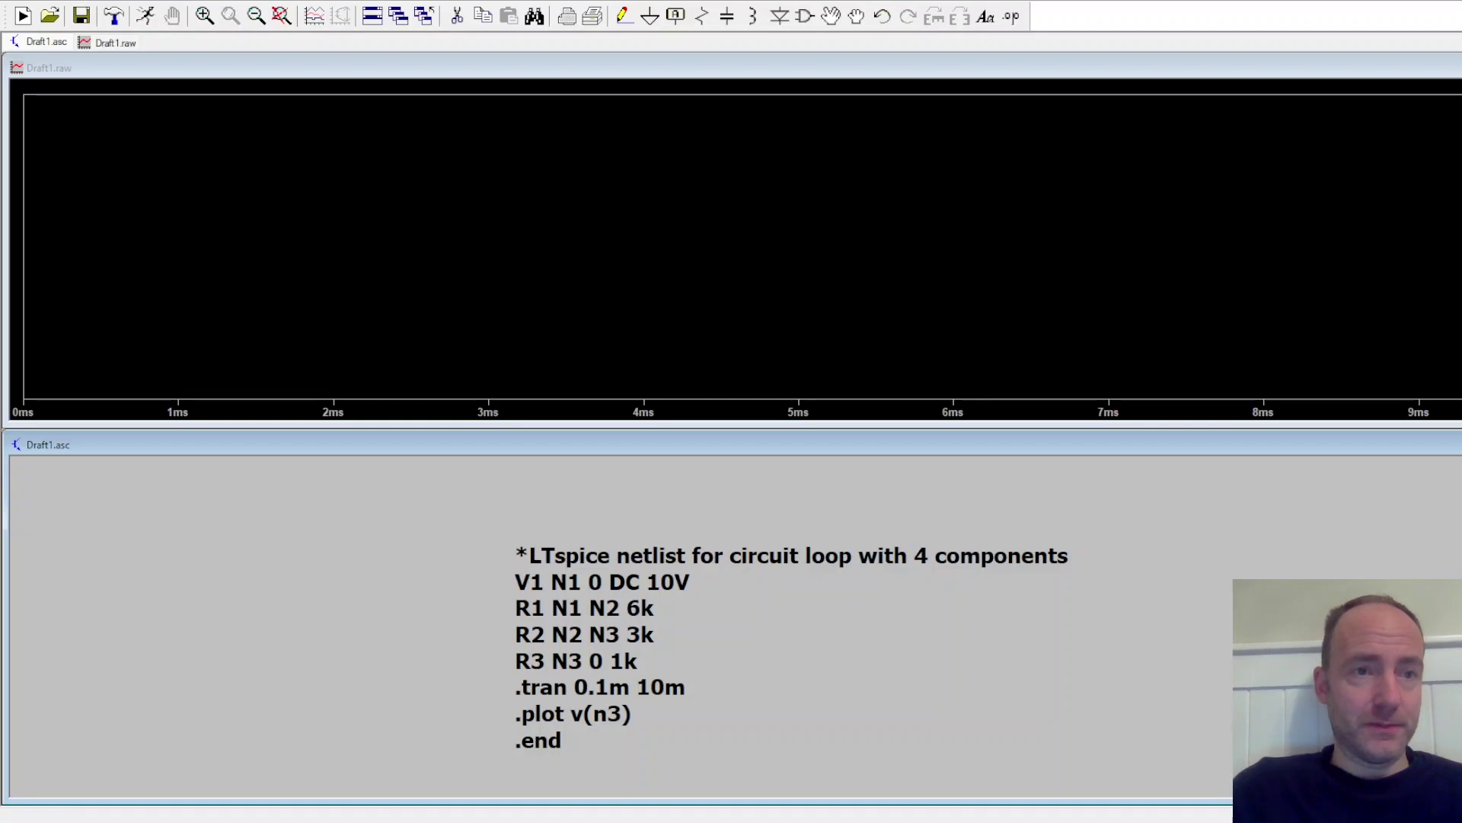
pyautogui.click(64, 67)
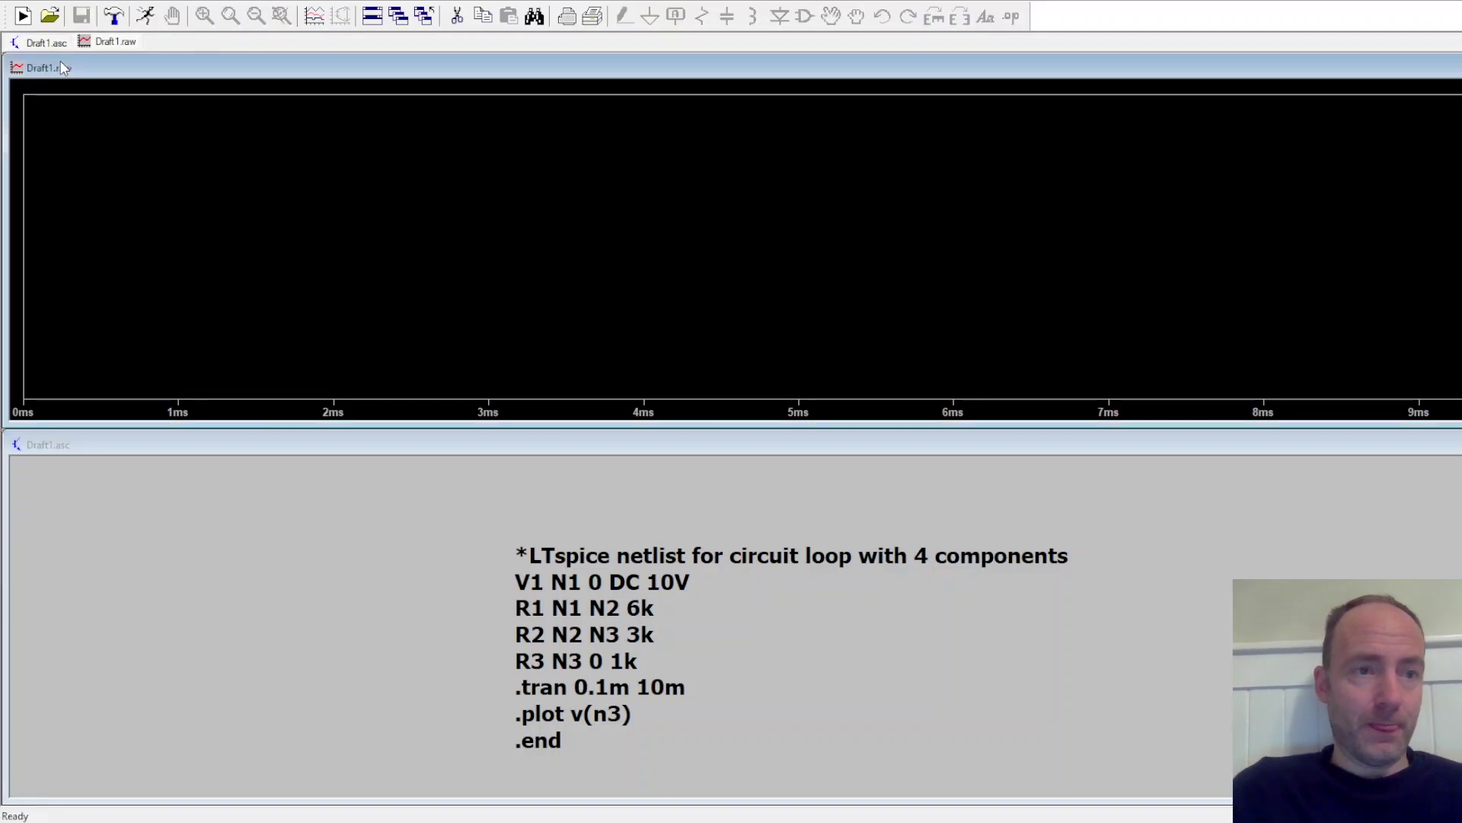
pyautogui.click(116, 15)
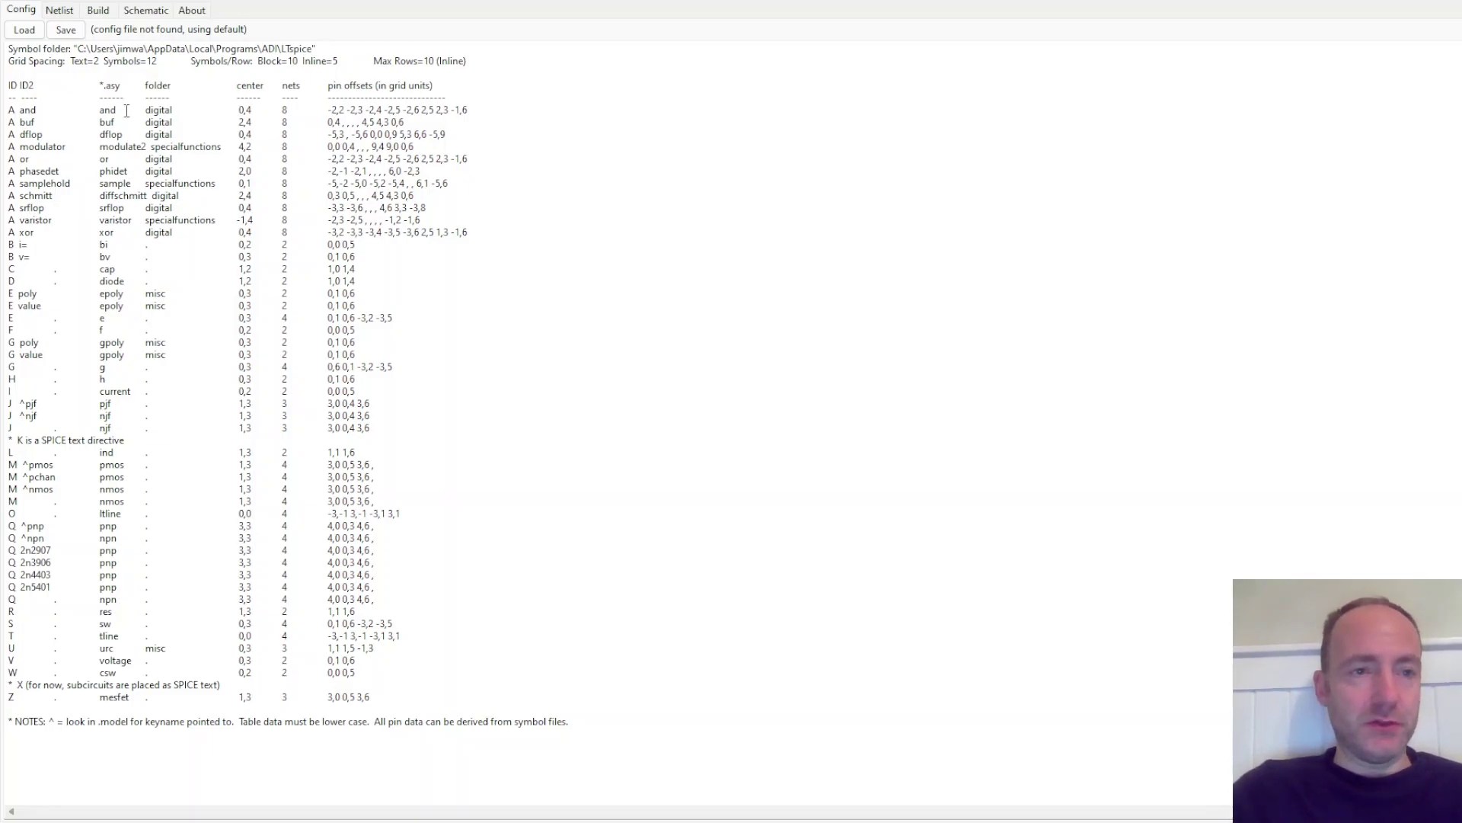
# Step: Replace the sample netlist in Schematic Builder with ChatGPT's netlist
pyautogui.click(67, 12)
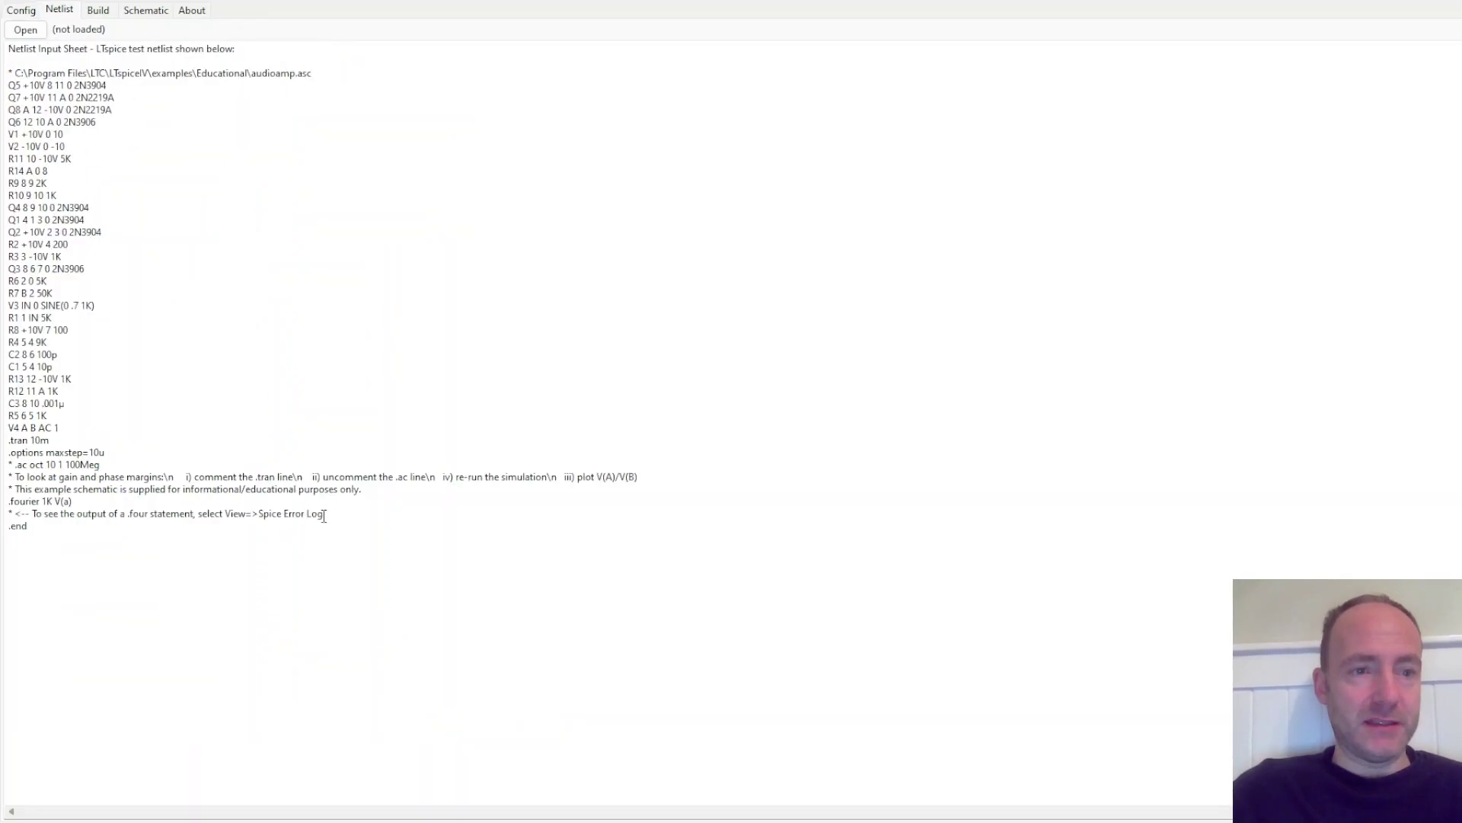
pyautogui.click(360, 573)
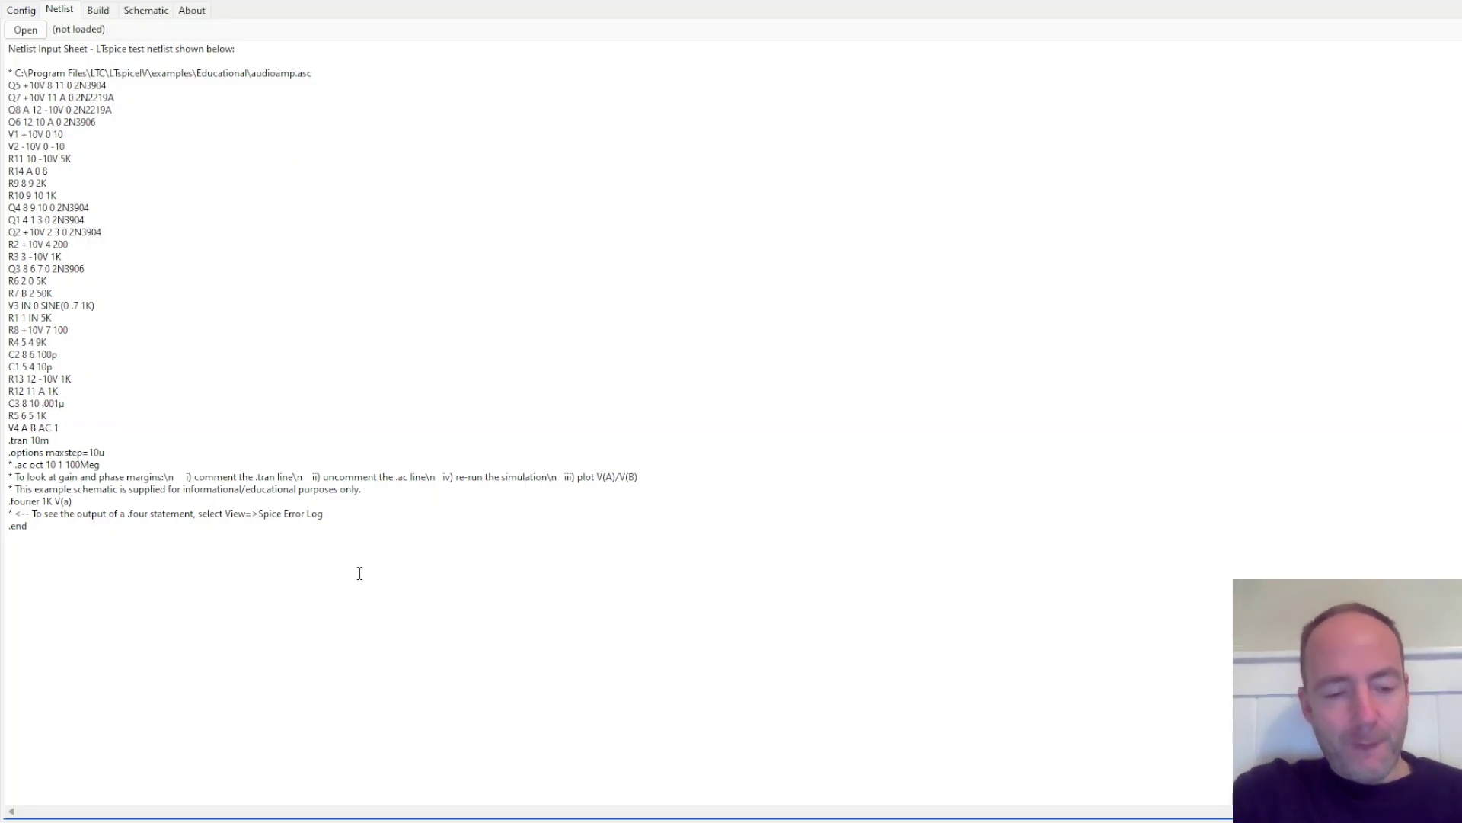
pyautogui.hotkey('ctrl', 'a')
pyautogui.press('Delete')
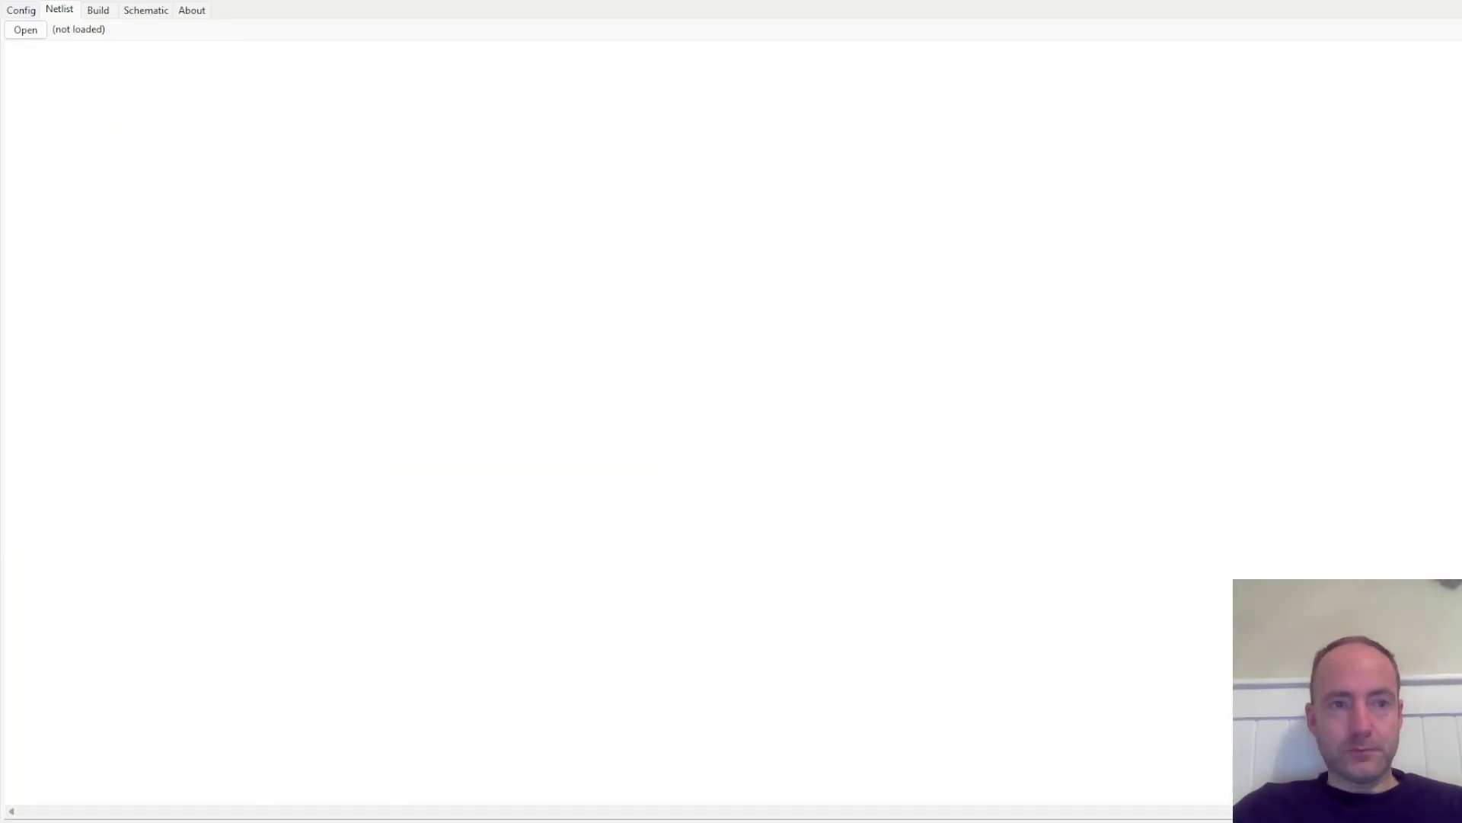
pyautogui.click(296, 328)
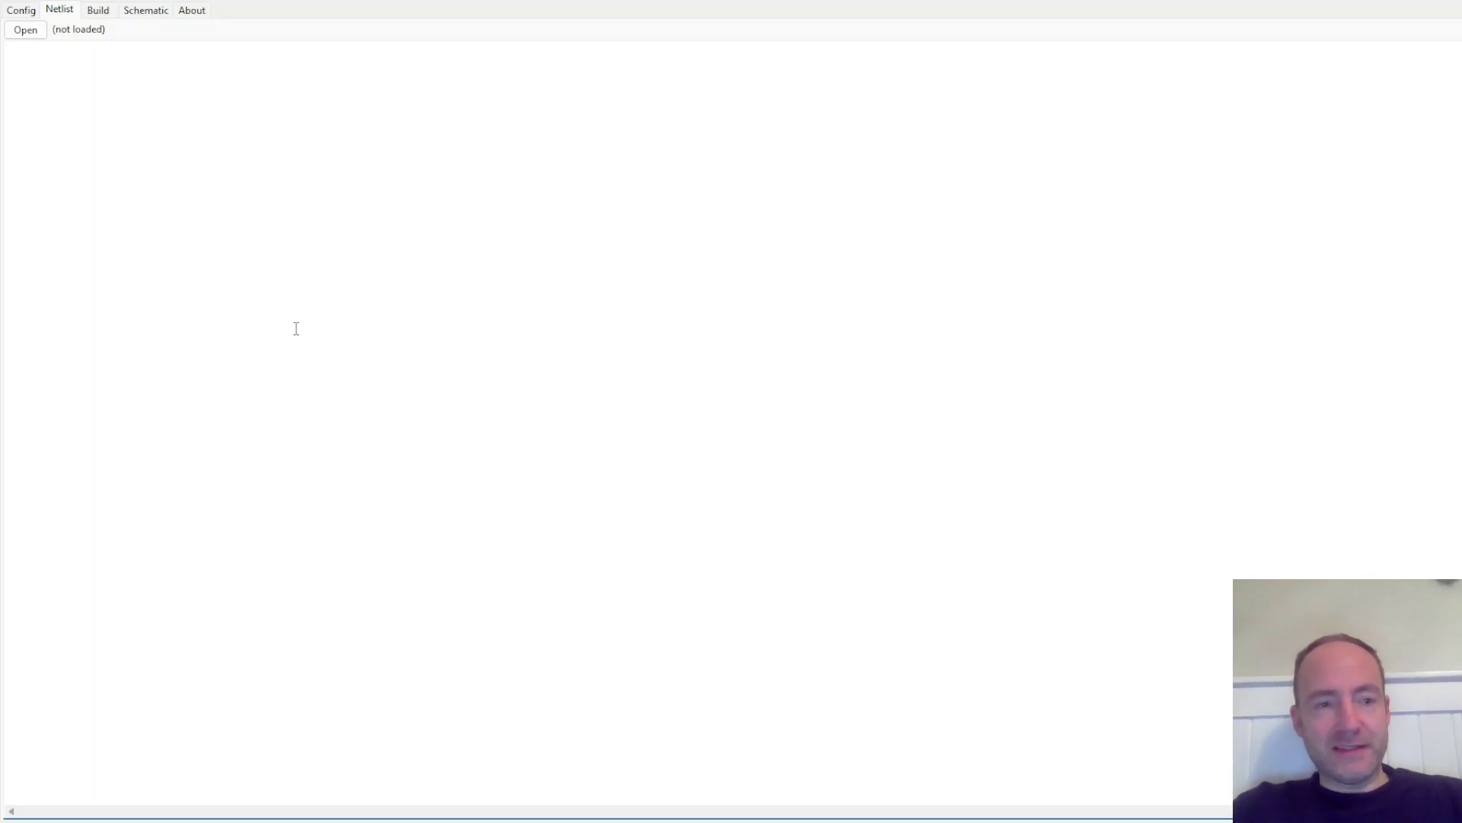
pyautogui.write('*LTspice netlist for circuit loop with 4 components  V1 N1 0 DC 10V R1 N1 N2 6k R2 N2 N3 3k R3 N3 0 1k  .tran 0.1m 10m .plot v(n3) .end')
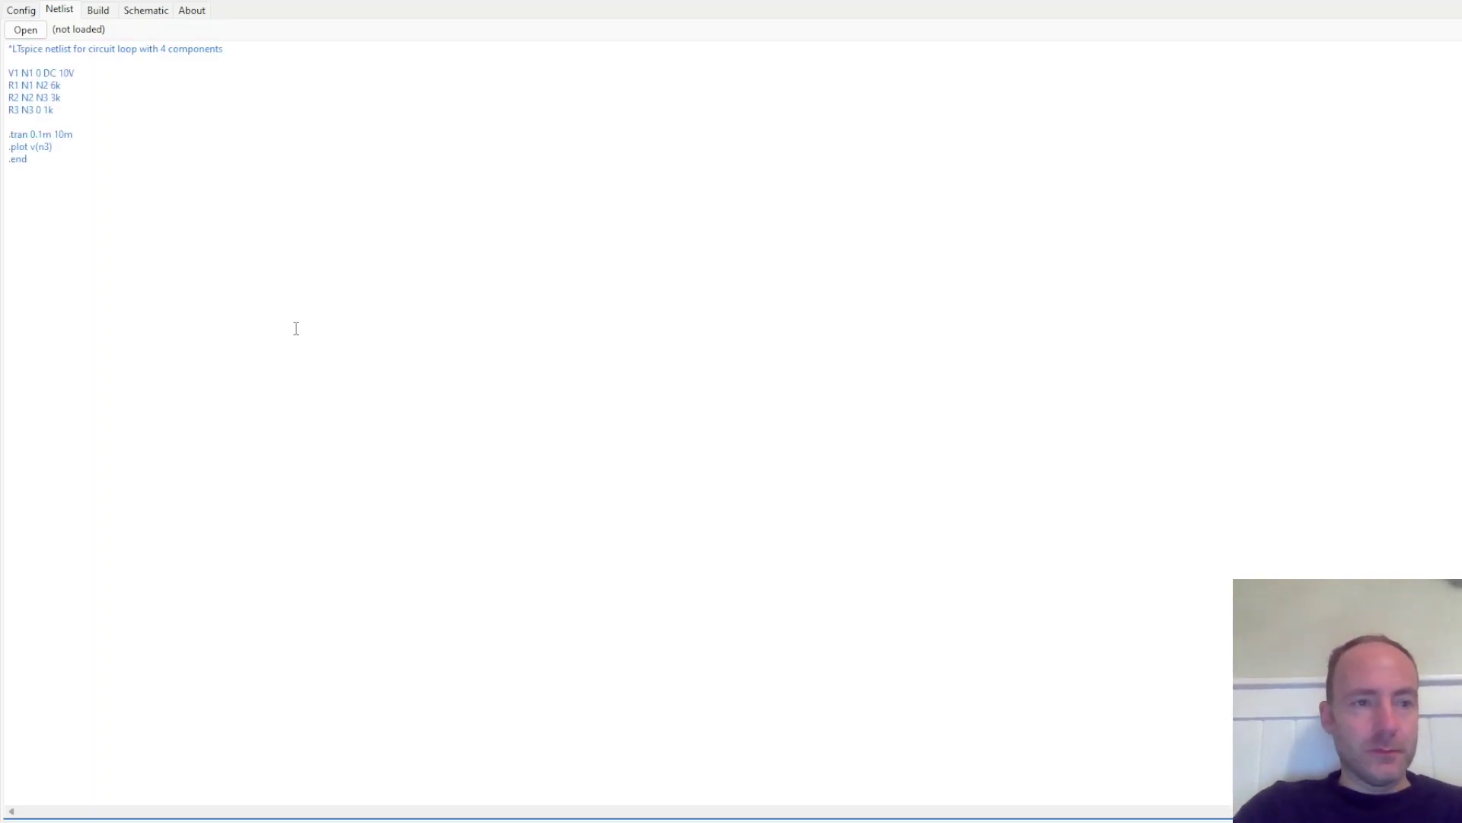
# Step: Build the netlist as one block and save the generated SchBuilder.asc schematic
pyautogui.click(100, 15)
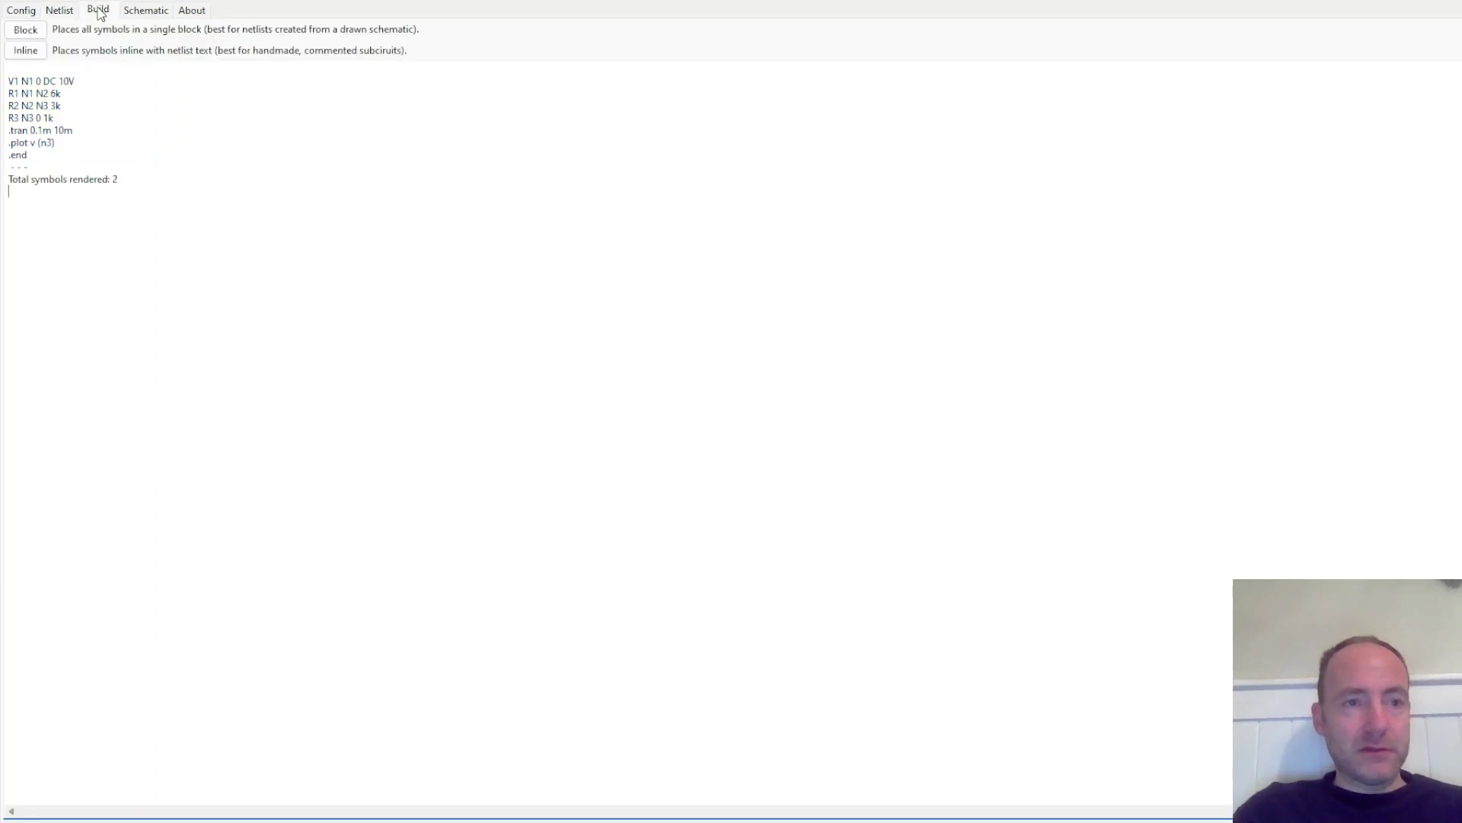
pyautogui.click(25, 31)
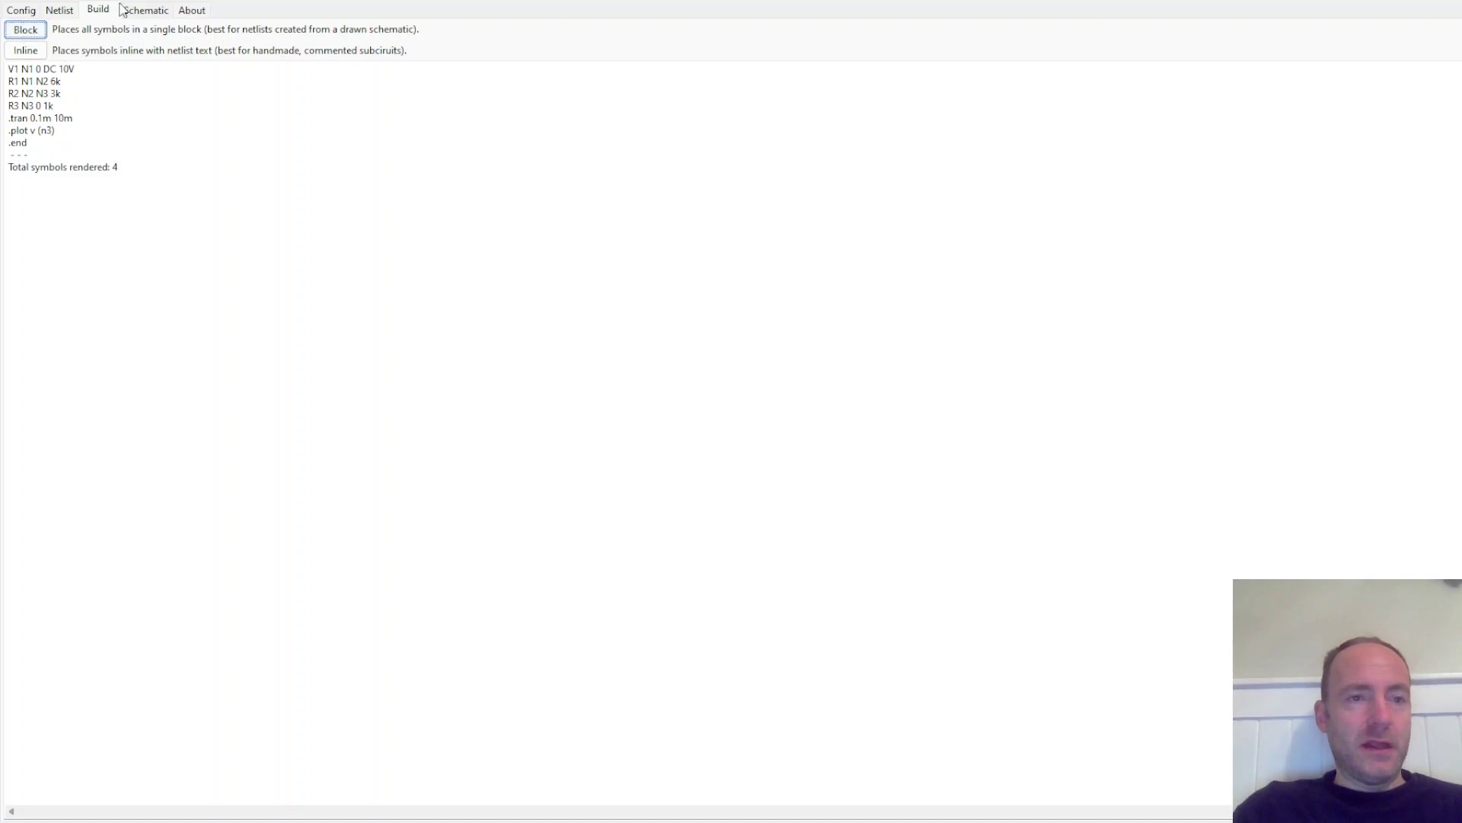
pyautogui.click(156, 10)
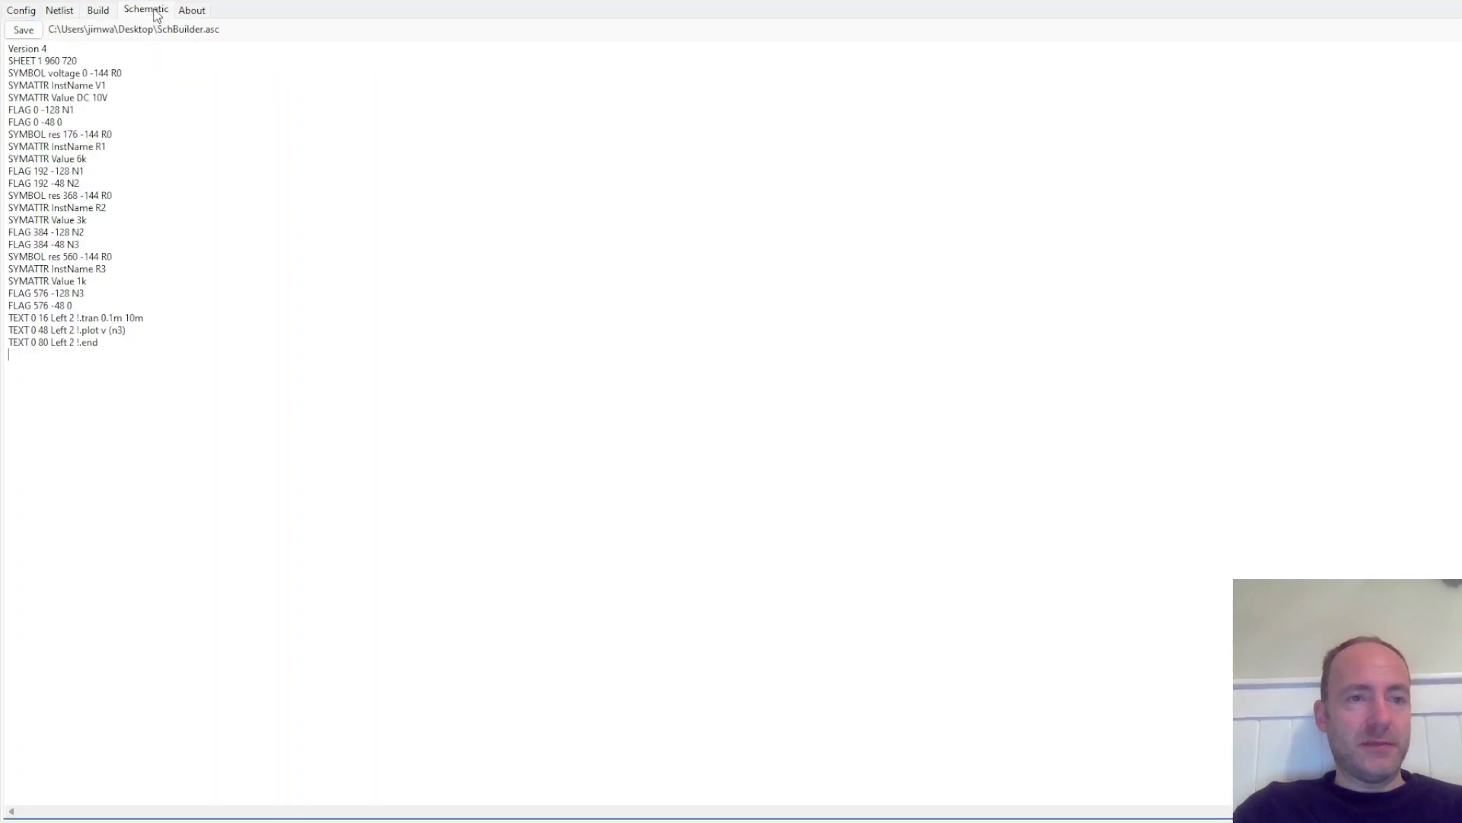
pyautogui.click(22, 31)
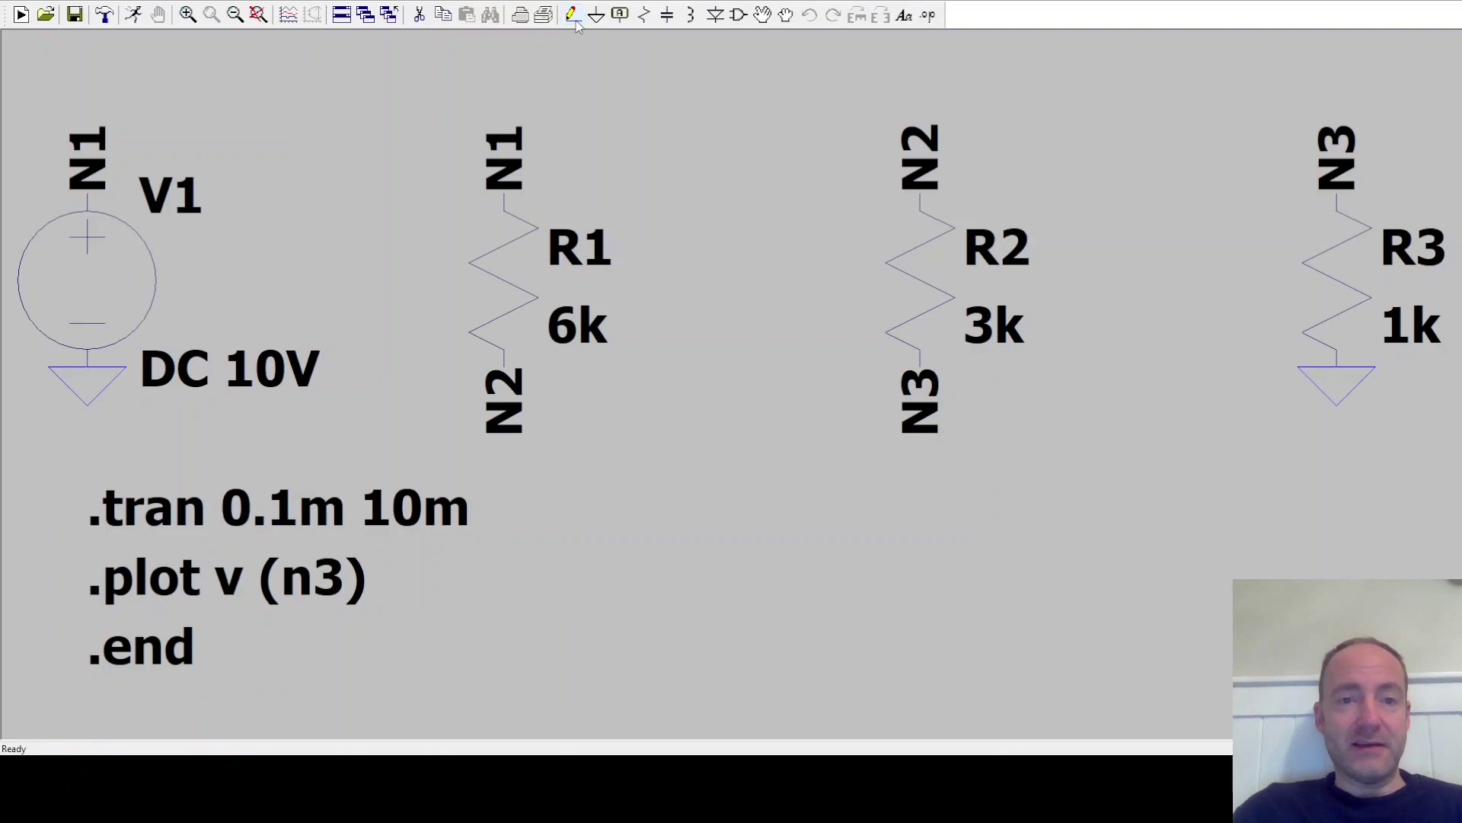
# Step: Wire R2's lower N3 pin up to R3's top pin to complete the series loop
pyautogui.press('Left')
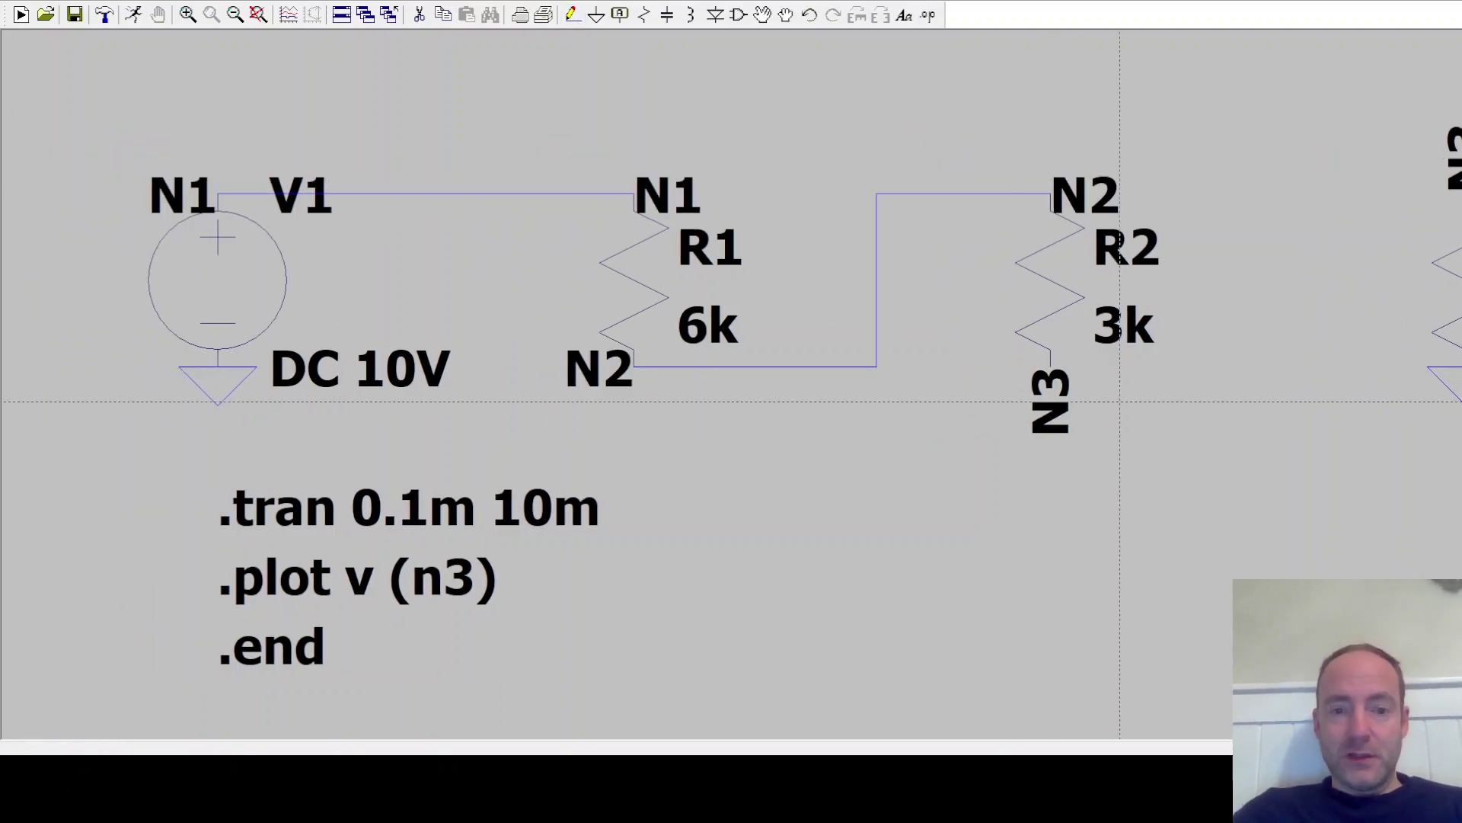
pyautogui.press('Right')
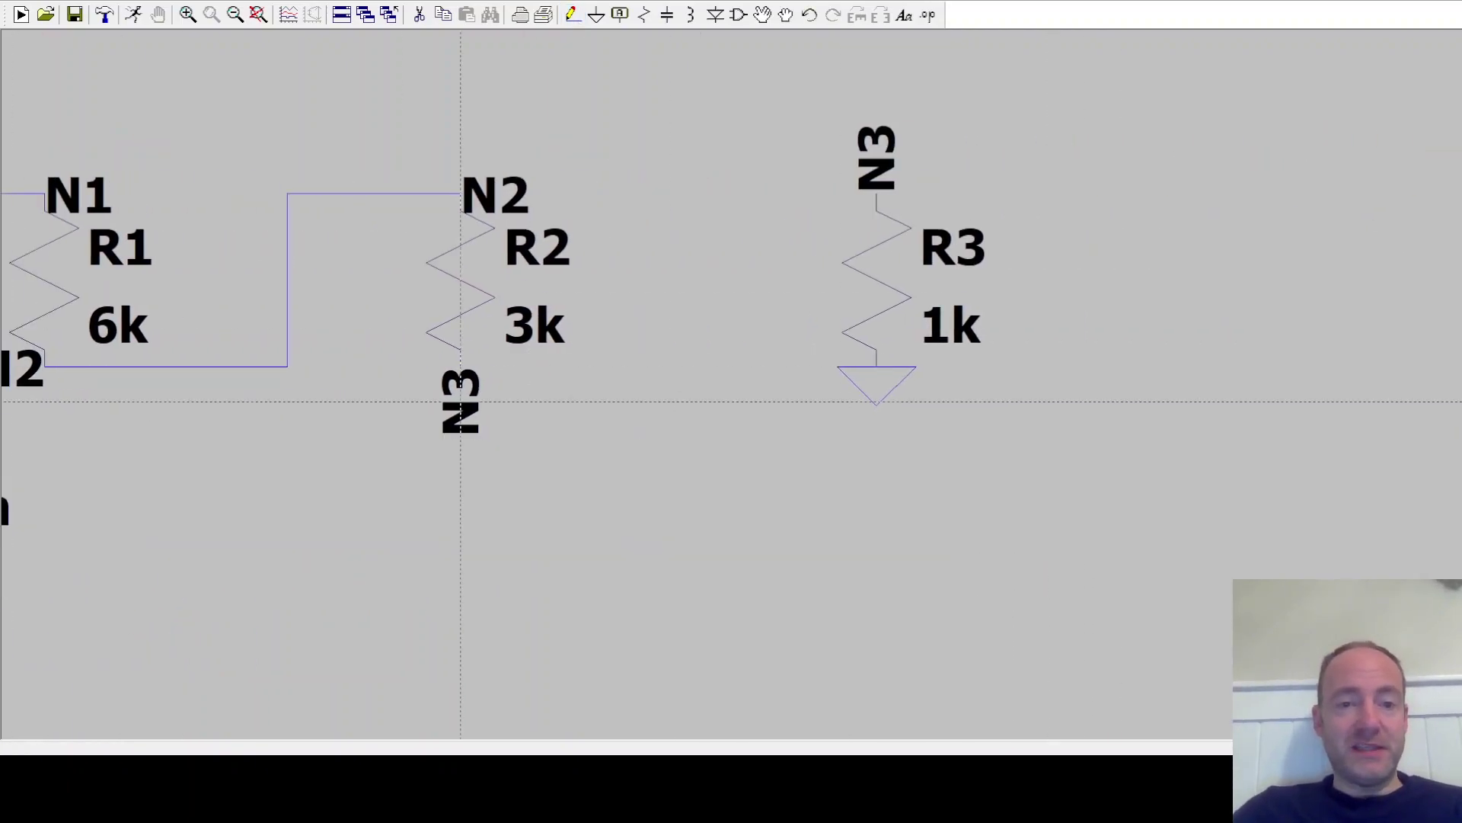
pyautogui.click(460, 366)
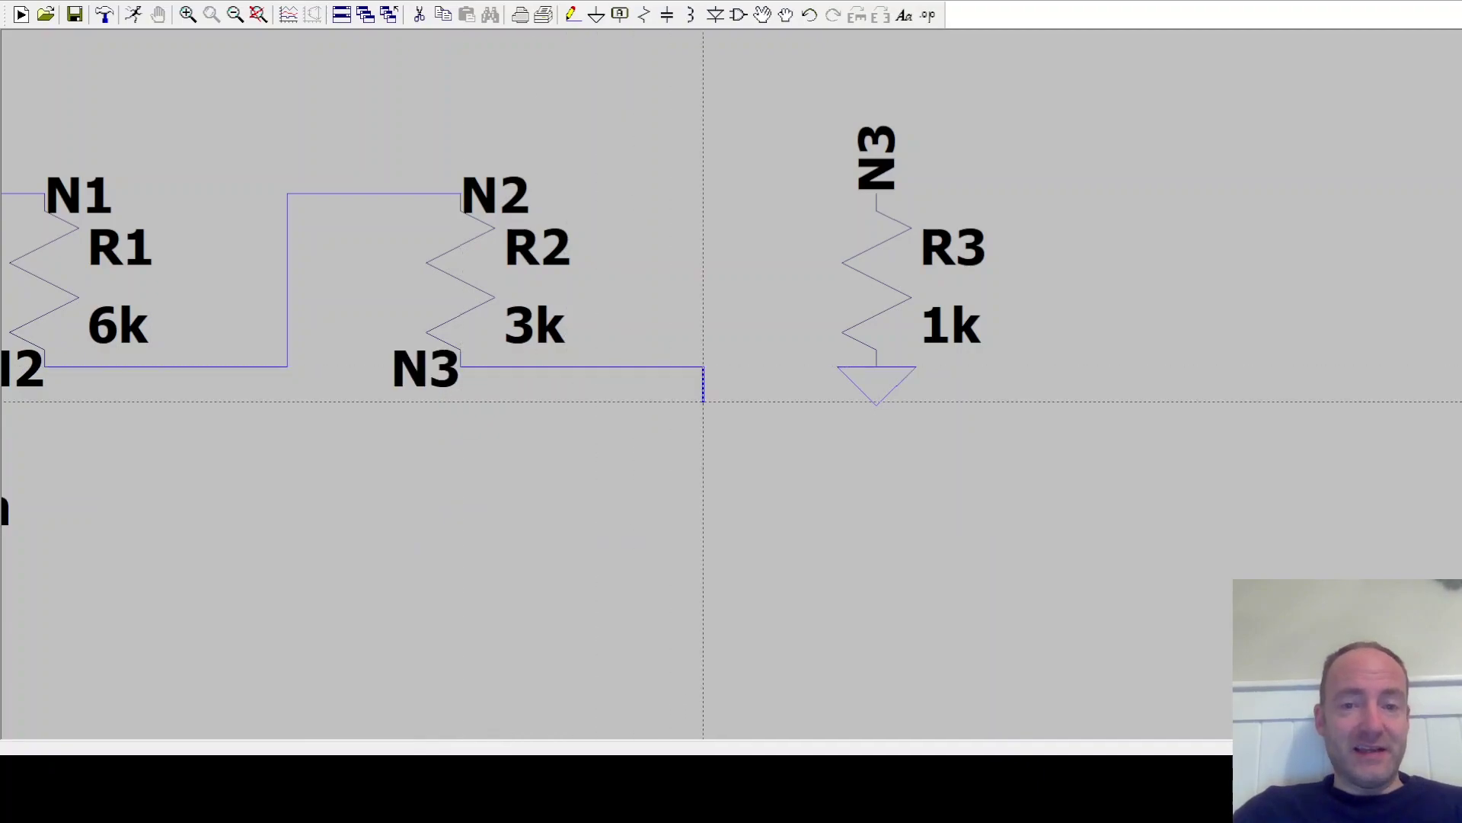
pyautogui.click(703, 192)
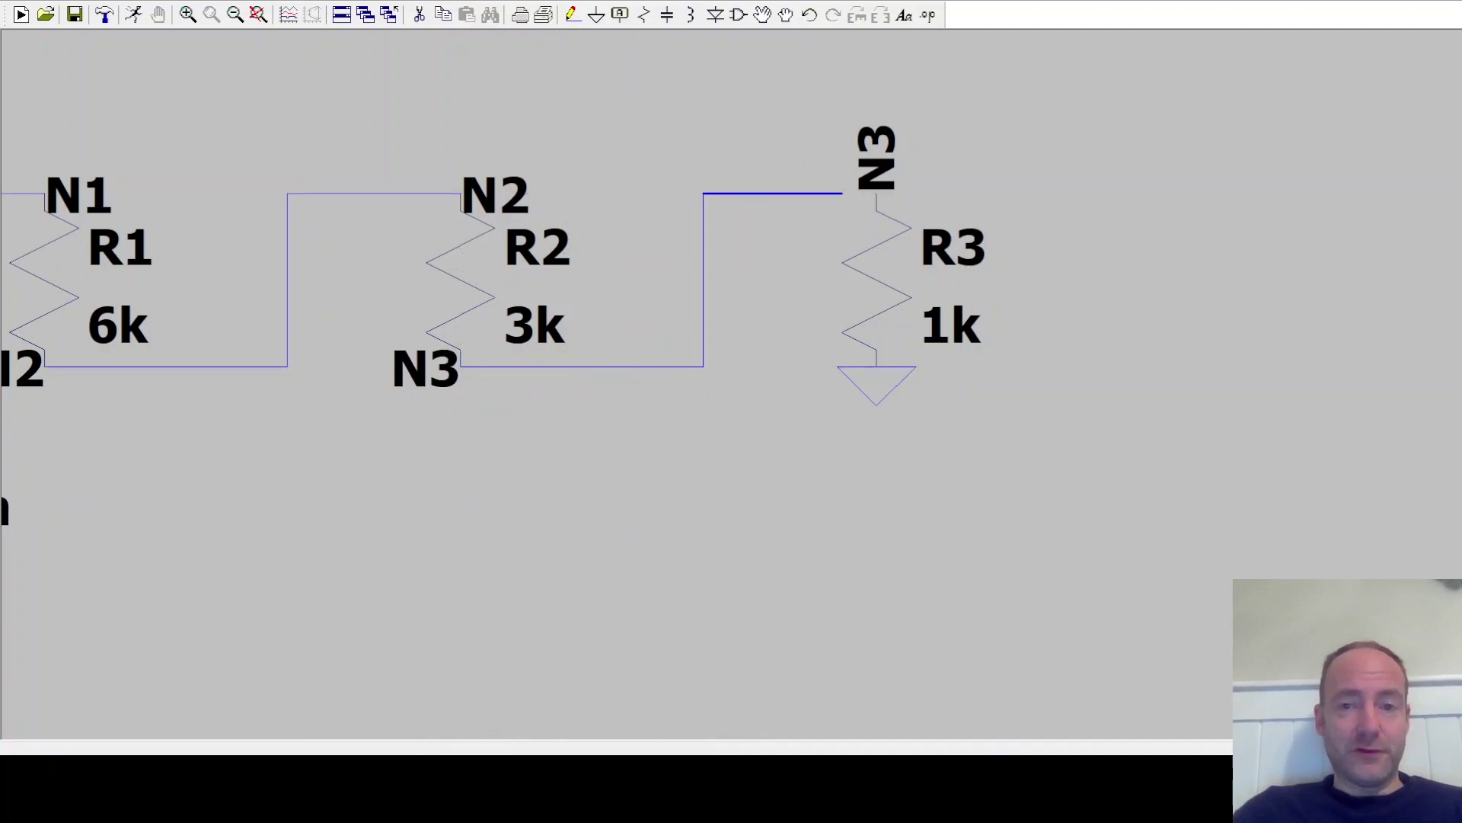
pyautogui.click(876, 193)
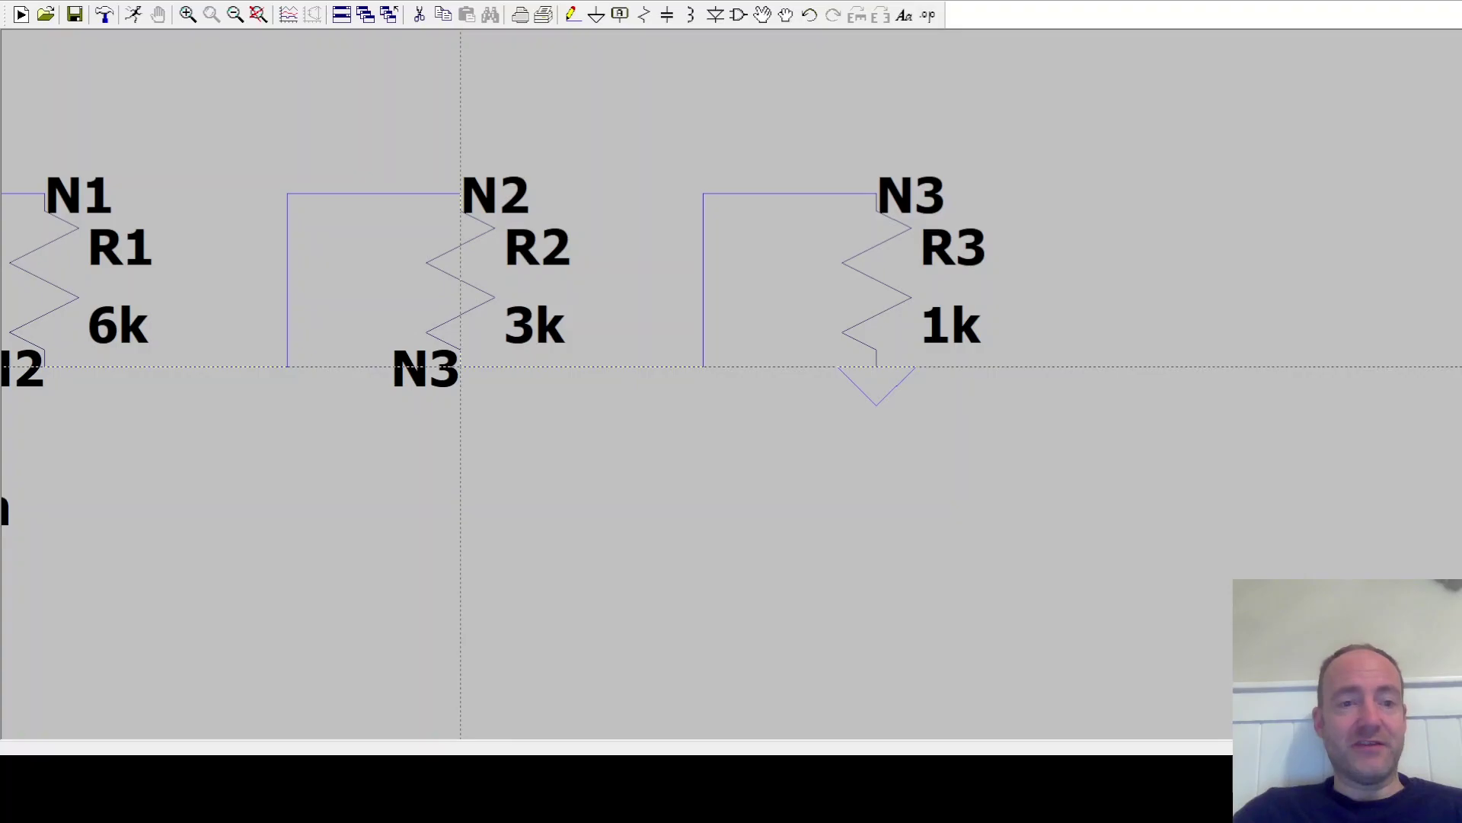
pyautogui.press('Escape')
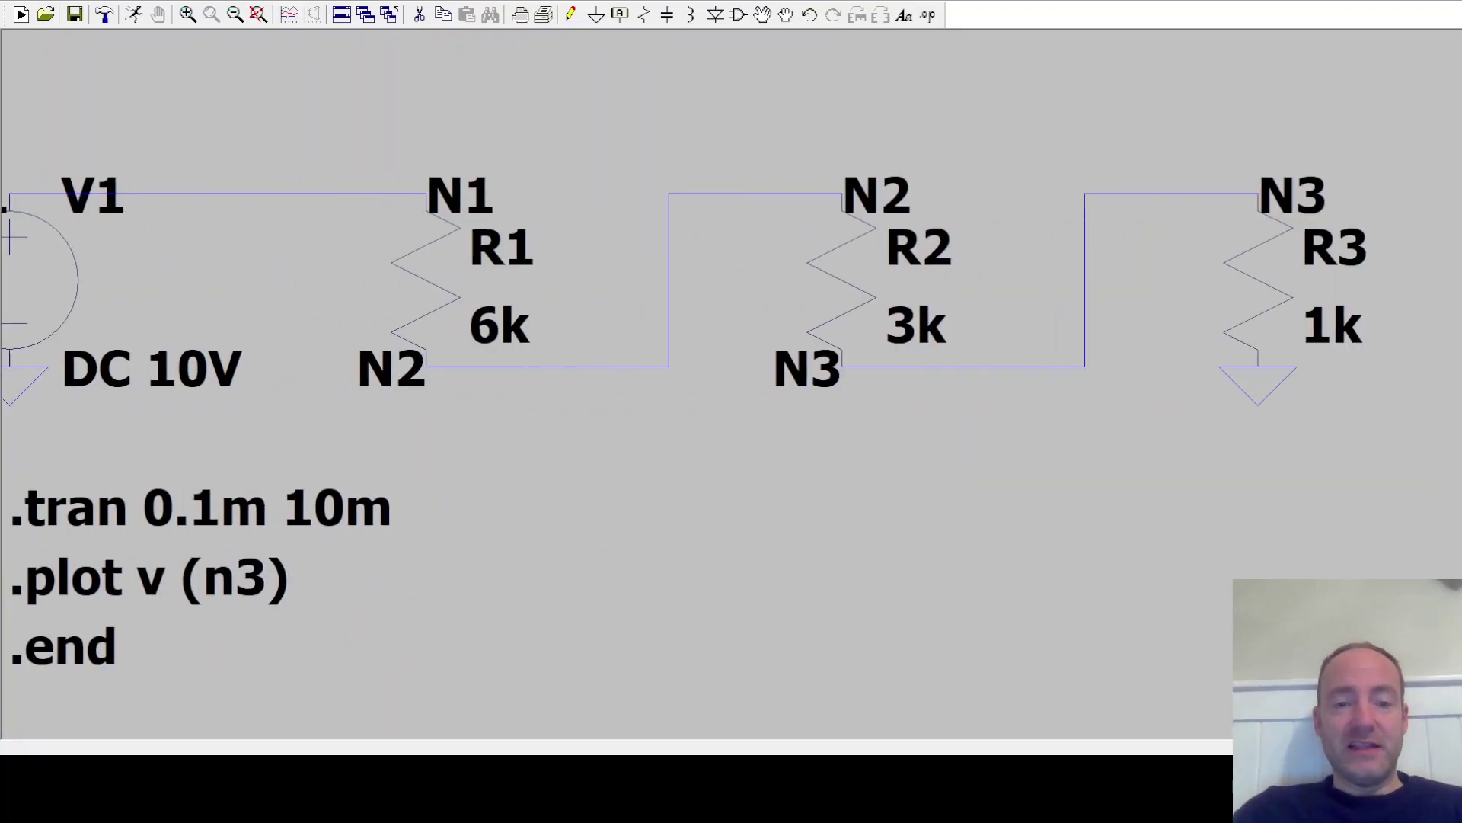
pyautogui.press('F3')
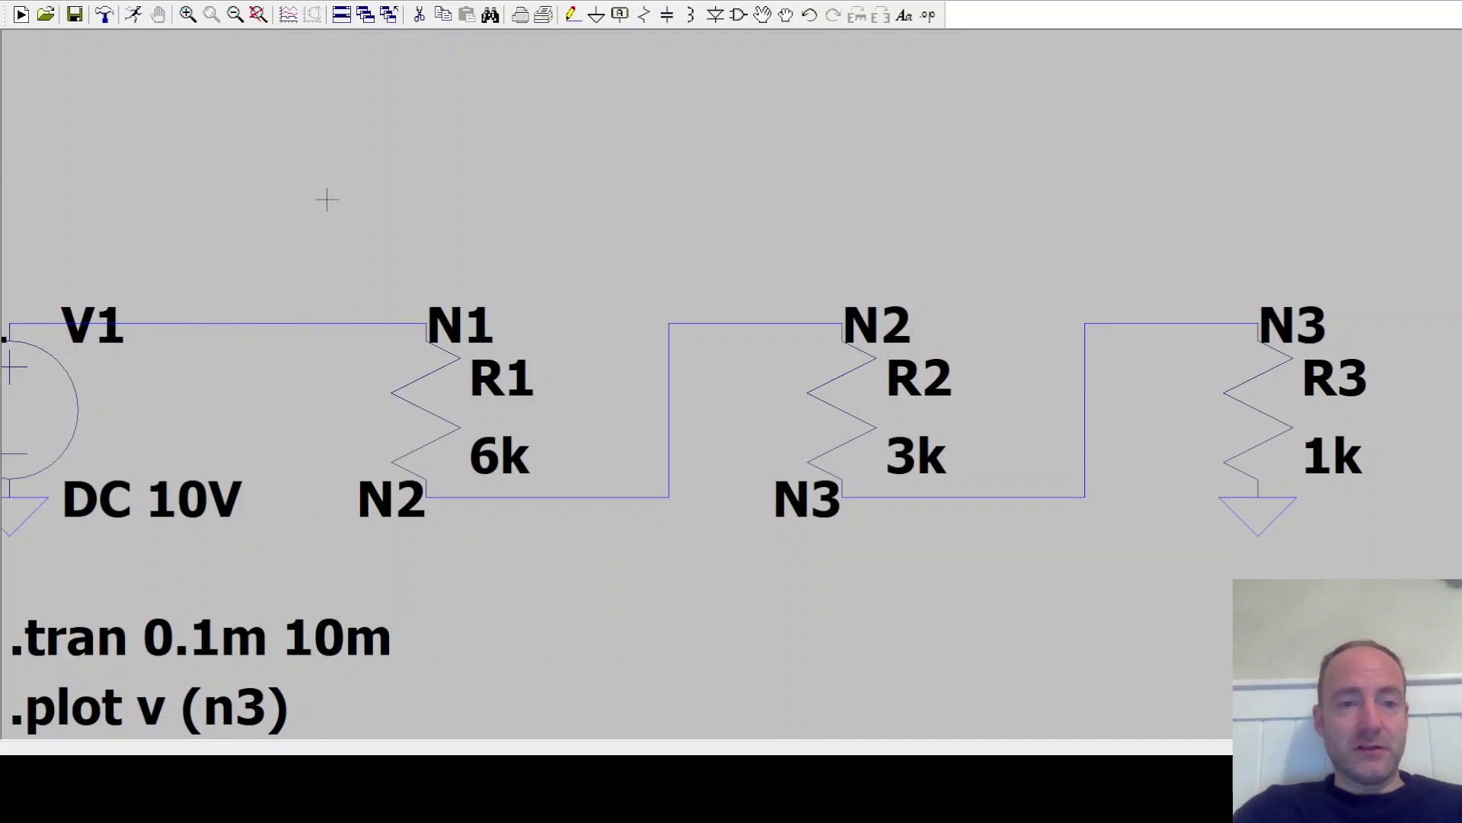
# Step: Simulate and plot V(N2,N3) across R2, using N3 as the reference node
pyautogui.click(20, 15)
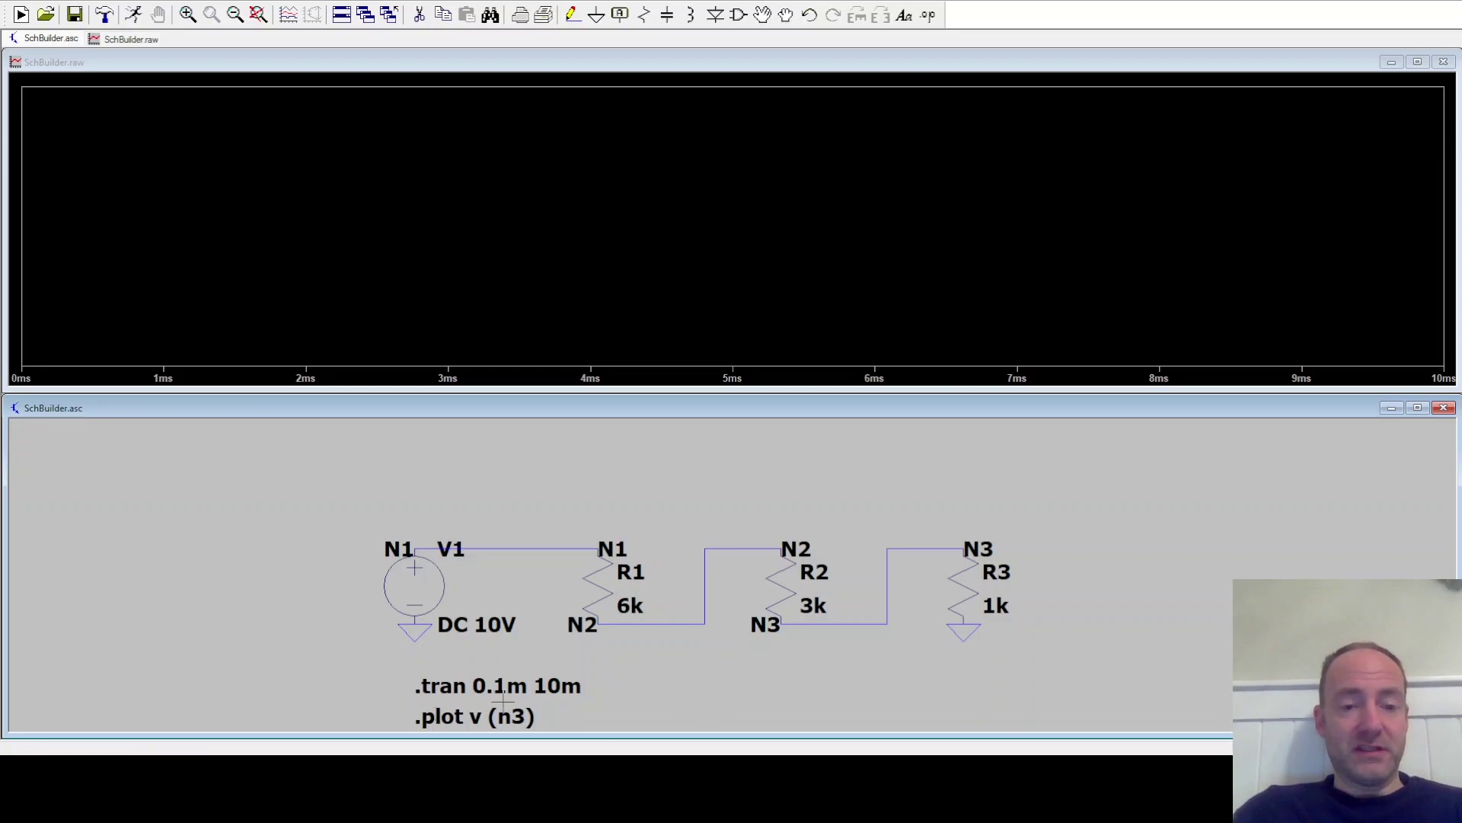
pyautogui.click(912, 545)
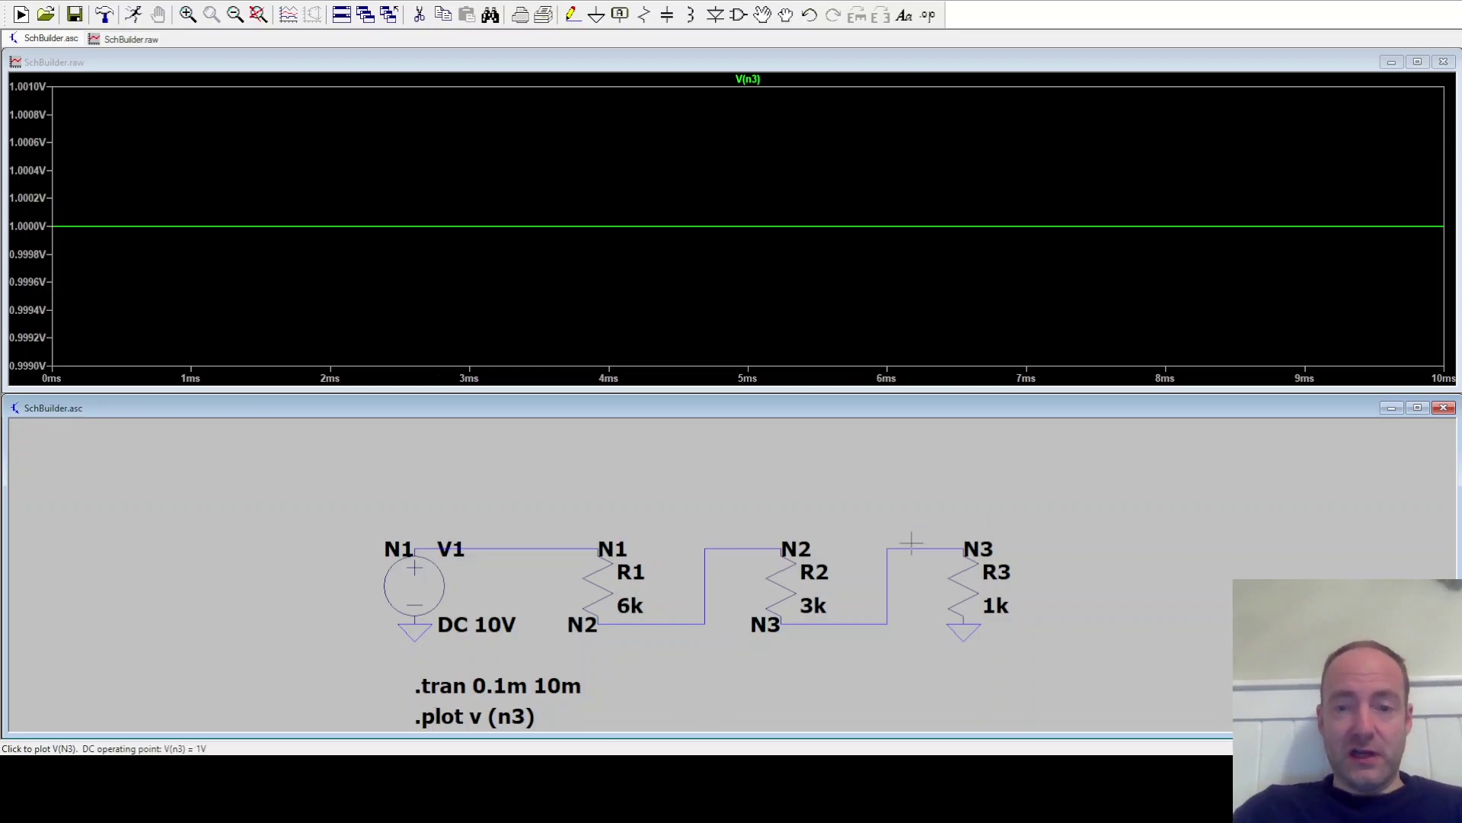
pyautogui.click(749, 542)
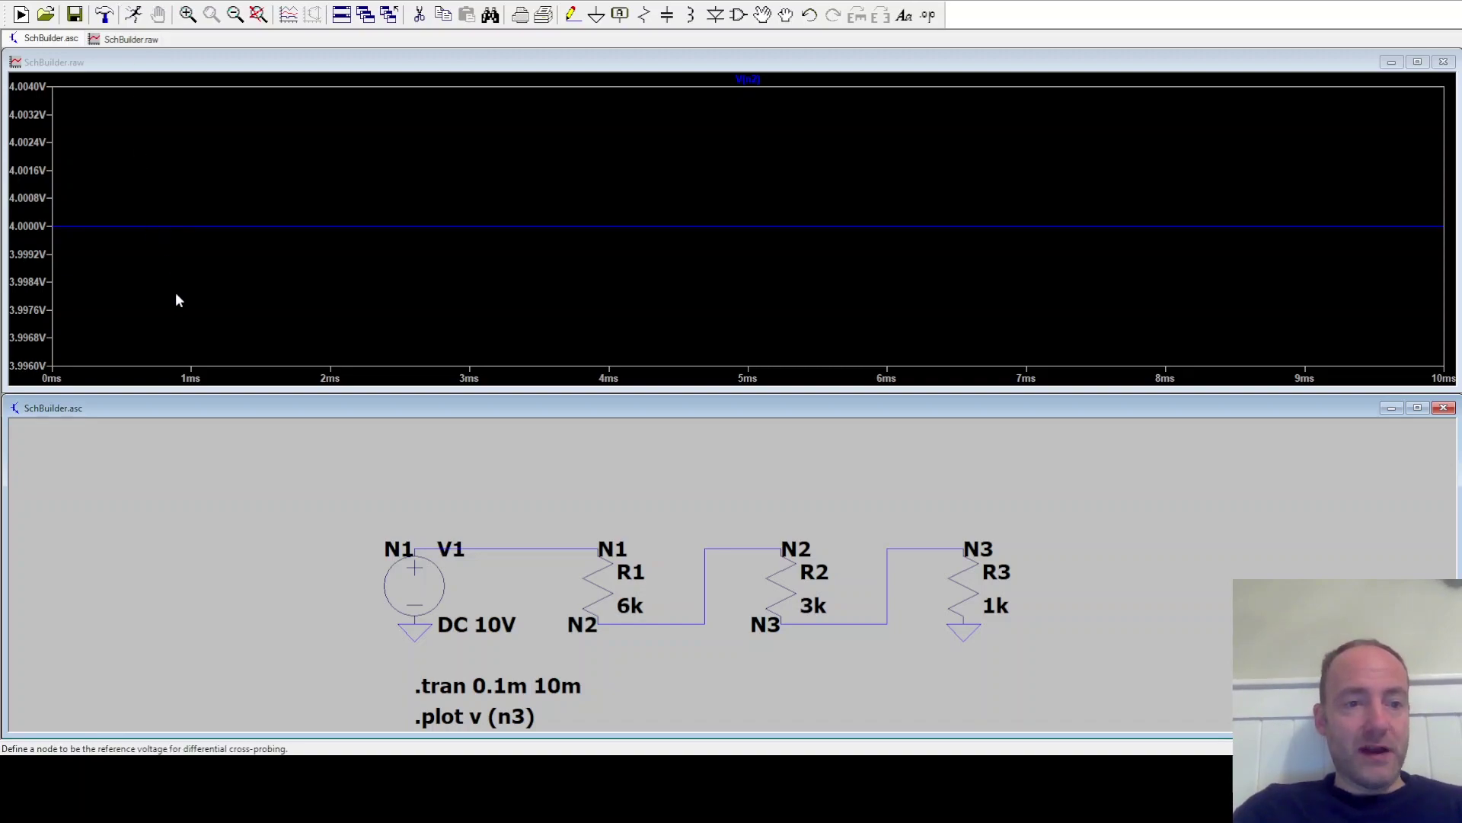
pyautogui.click(847, 622)
pyautogui.click(757, 543)
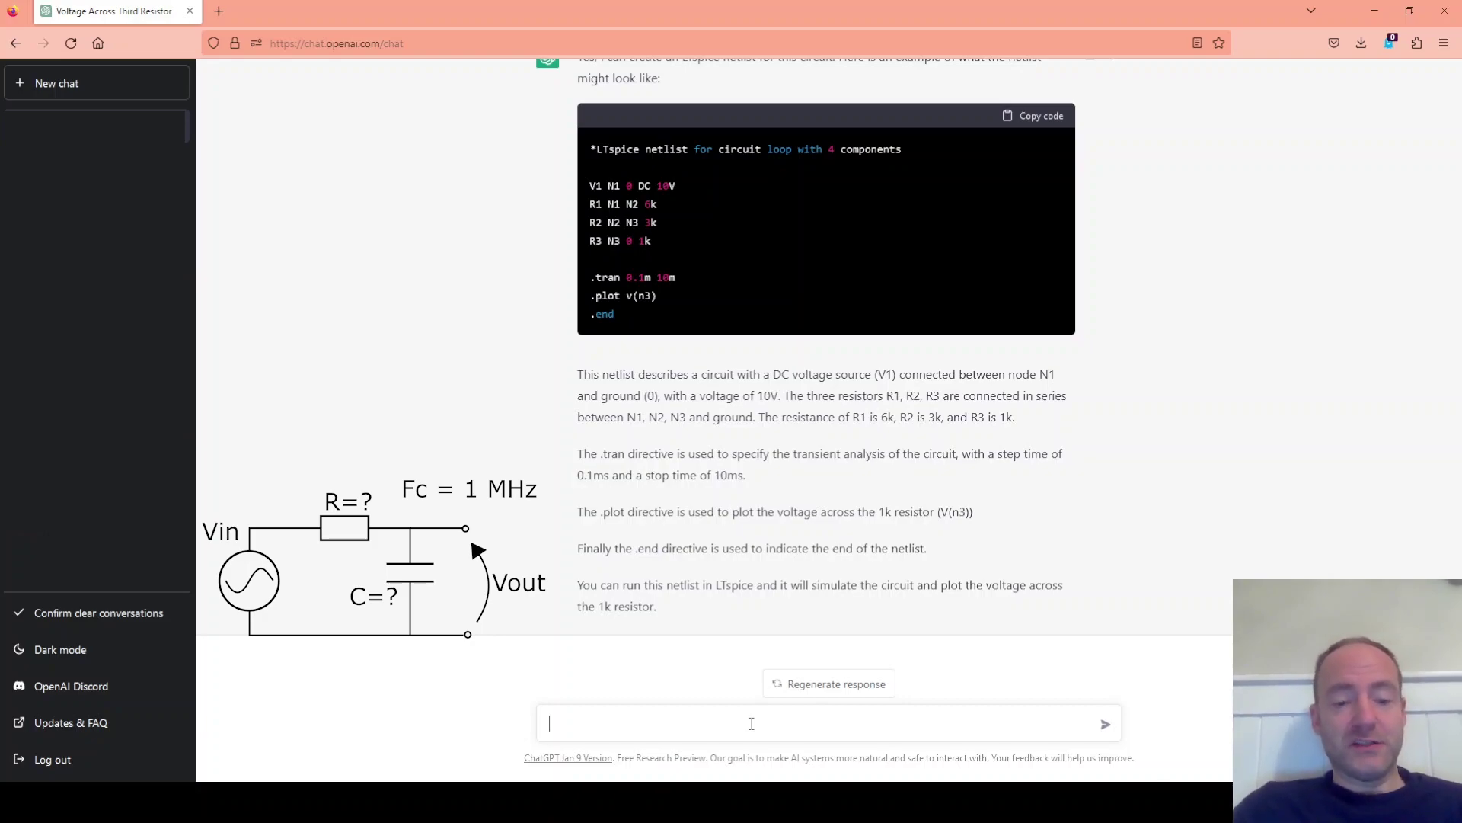
# Step: Ask ChatGPT to design an RC low-pass filter with a 1 MHz cut-off frequency
pyautogui.write('design an RC low pa')
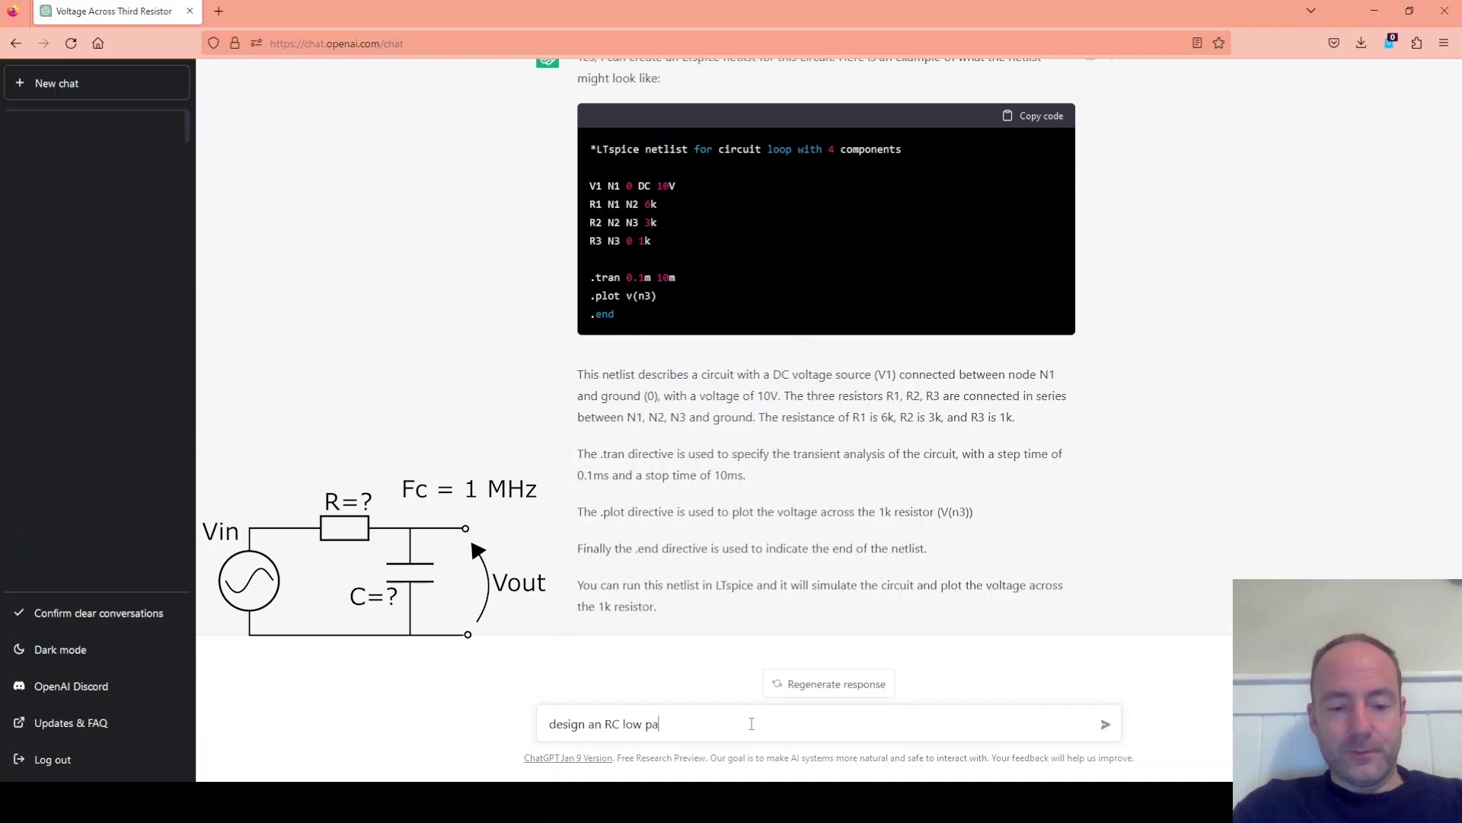
pyautogui.write('ss filter with a cut of')
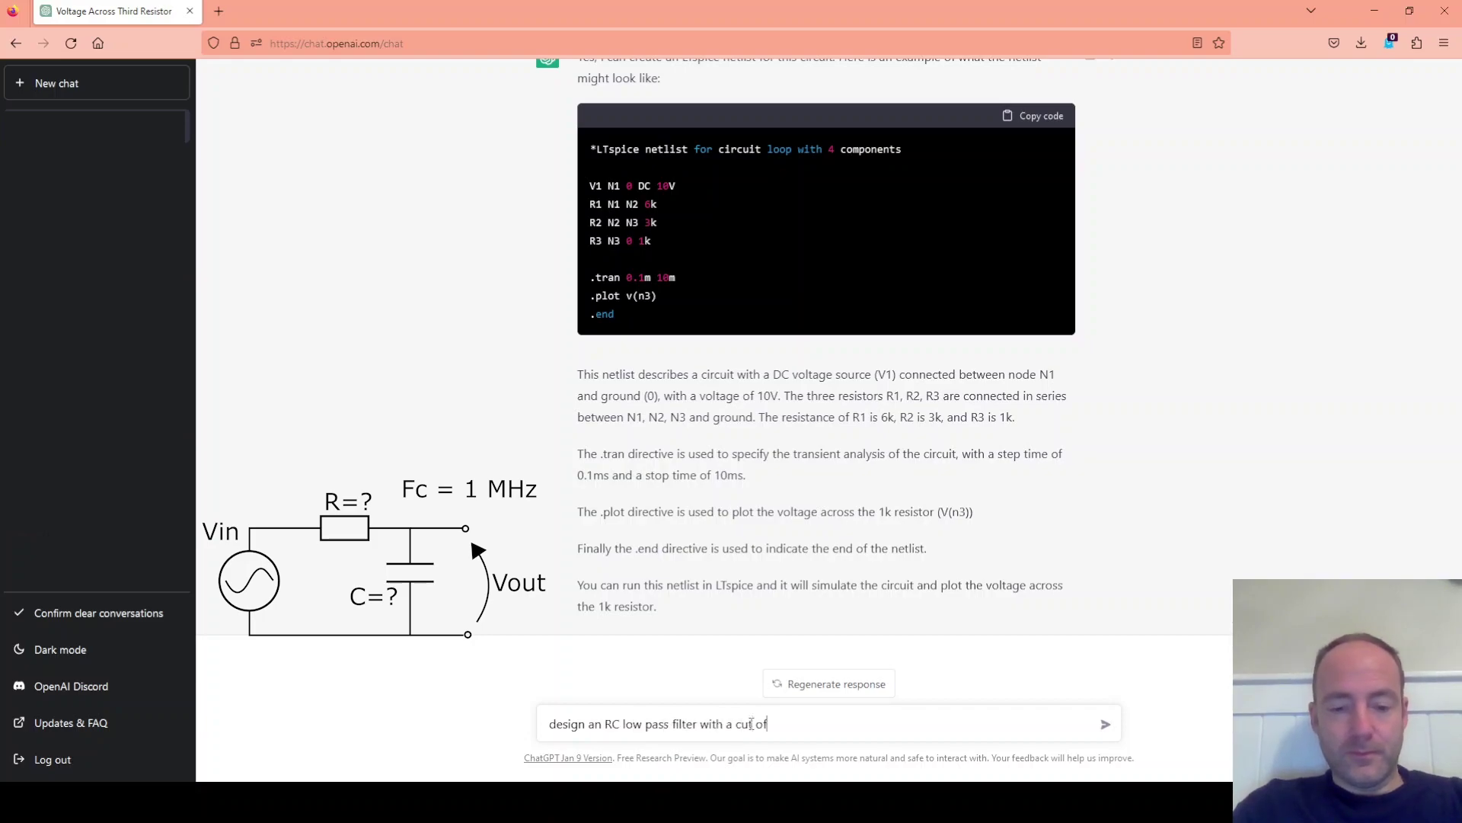
pyautogui.write('f frequency of 1mhz')
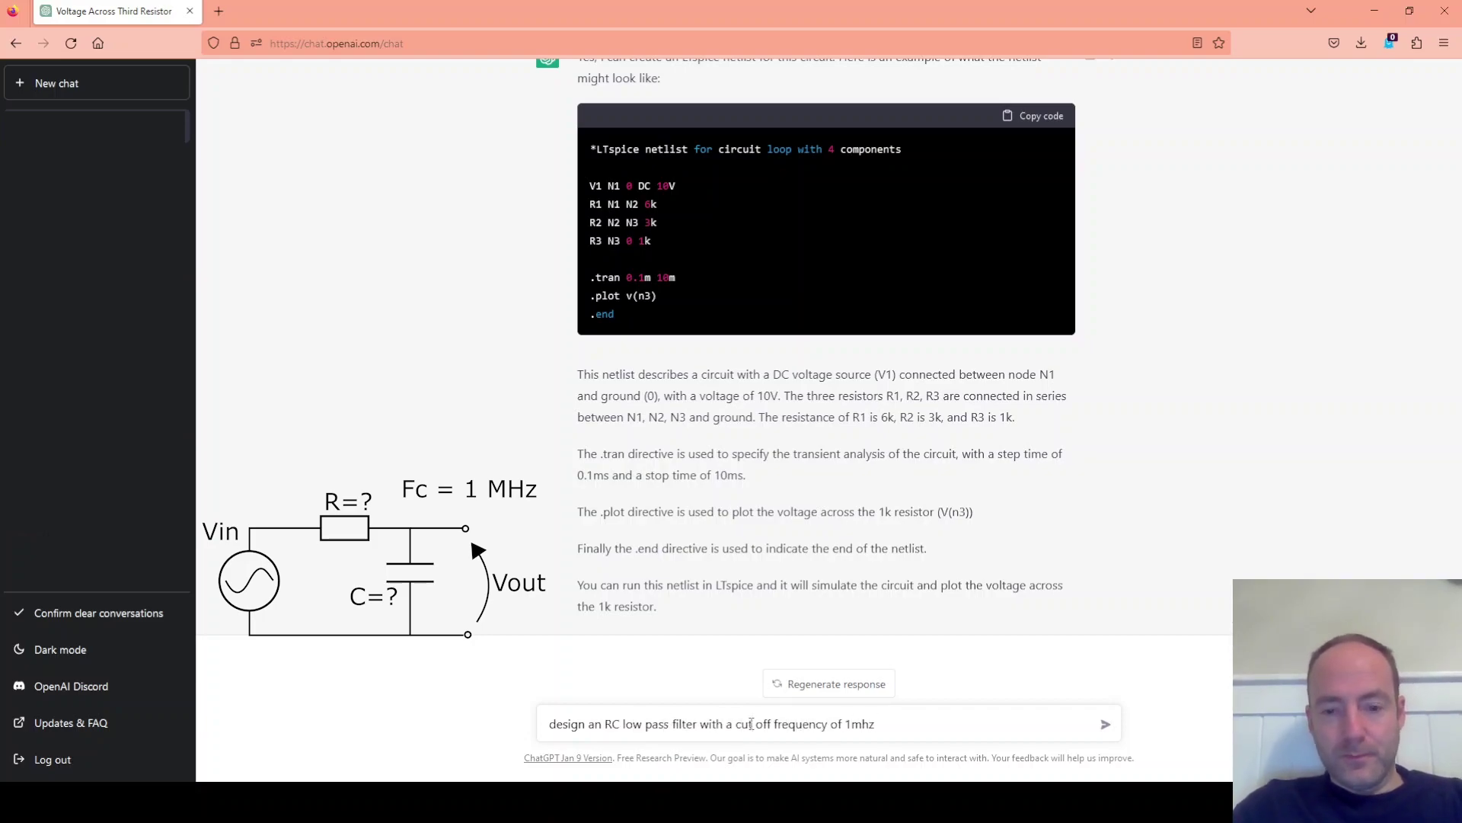
pyautogui.press('BackSpace')
pyautogui.press('BackSpace')
pyautogui.press('BackSpace')
pyautogui.write('MHz')
pyautogui.press('Return')
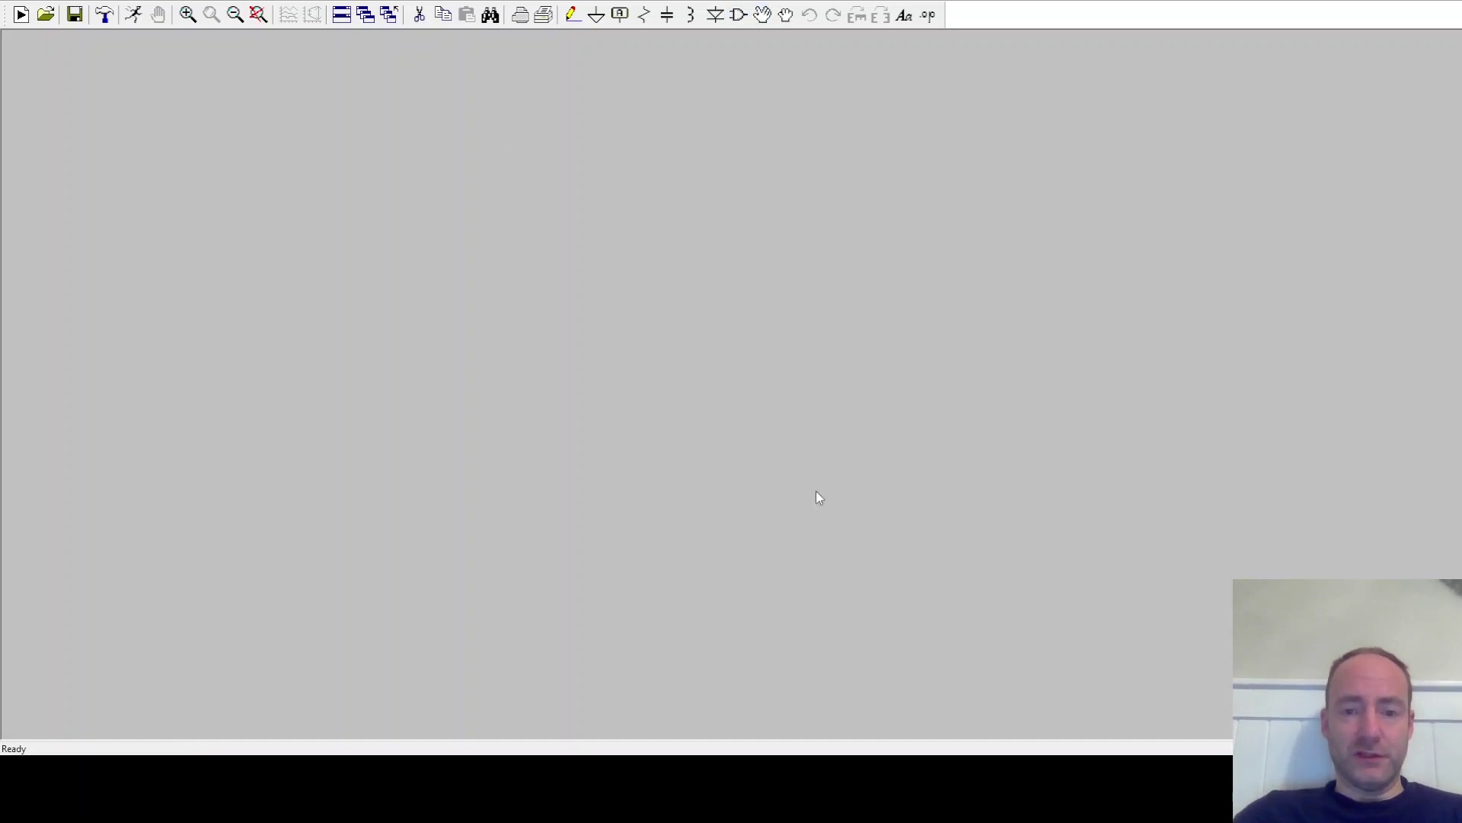
# Step: Place voltage source V1, capacitor C1 on the right, and horizontal resistor R1 between them
pyautogui.press('v')
pyautogui.click(488, 373)
pyautogui.press('Escape')
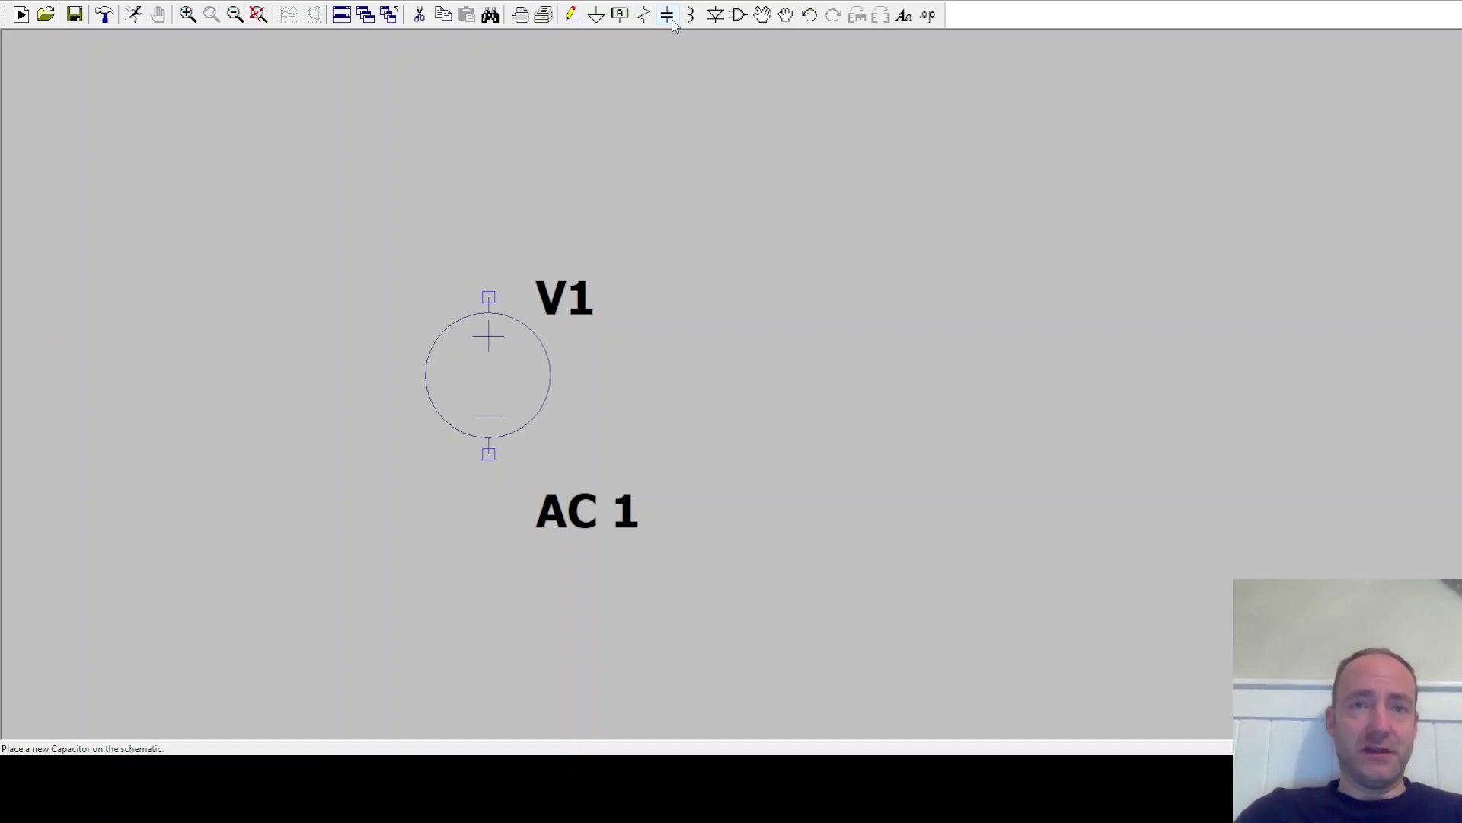
pyautogui.click(668, 15)
pyautogui.click(898, 335)
pyautogui.press('Escape')
pyautogui.click(644, 15)
pyautogui.hotkey('ctrl', 'r')
pyautogui.click(804, 266)
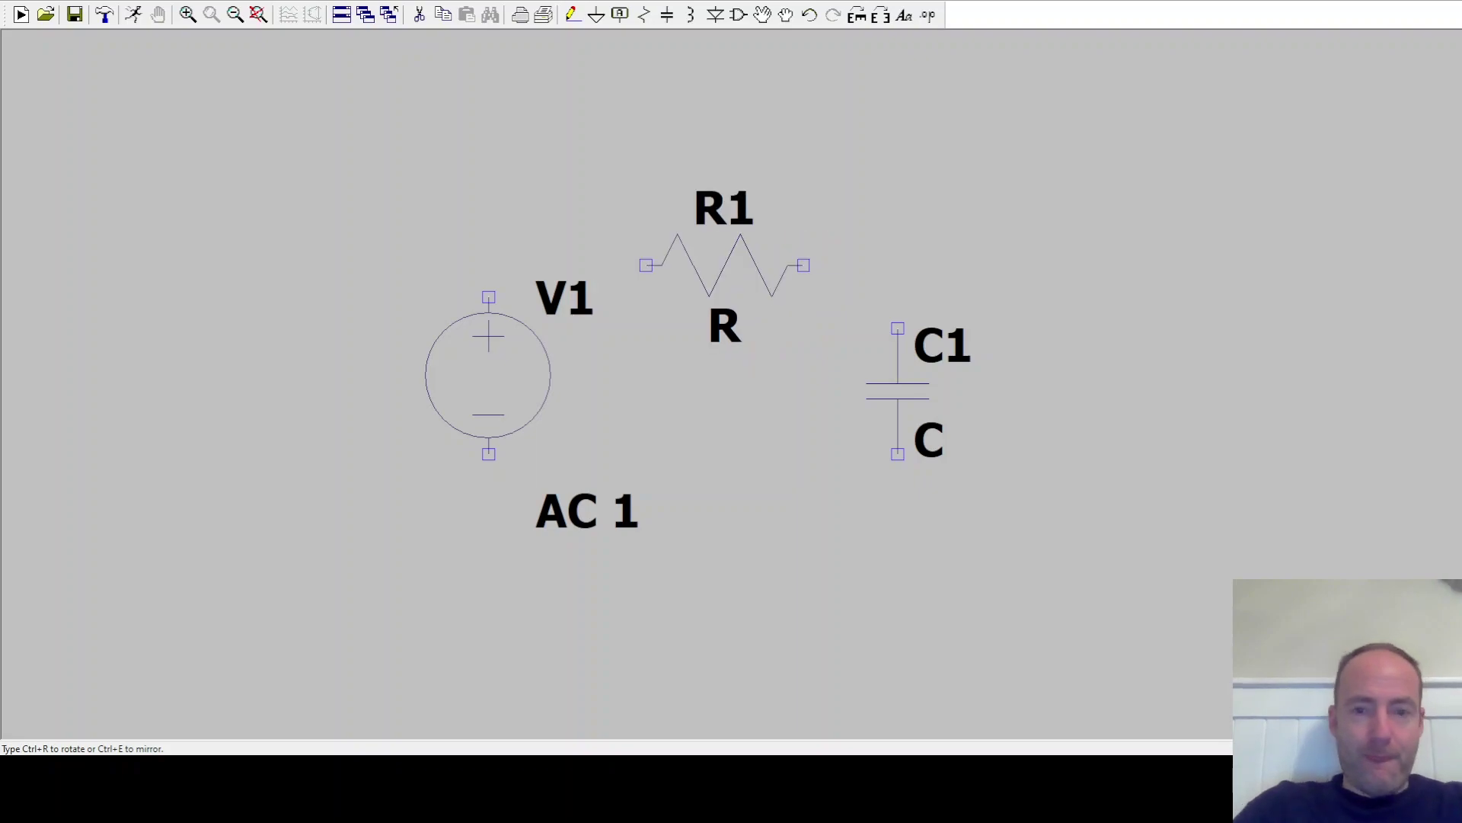
pyautogui.press('Escape')
# Step: Wire V1's top to R1, R1 to C1's top, and V1's bottom to C1's bottom
pyautogui.press('F3')
pyautogui.click(489, 297)
pyautogui.click(646, 266)
pyautogui.click(803, 266)
pyautogui.click(898, 328)
pyautogui.press('Escape')
pyautogui.press('F3')
pyautogui.click(489, 454)
pyautogui.click(898, 581)
pyautogui.click(898, 454)
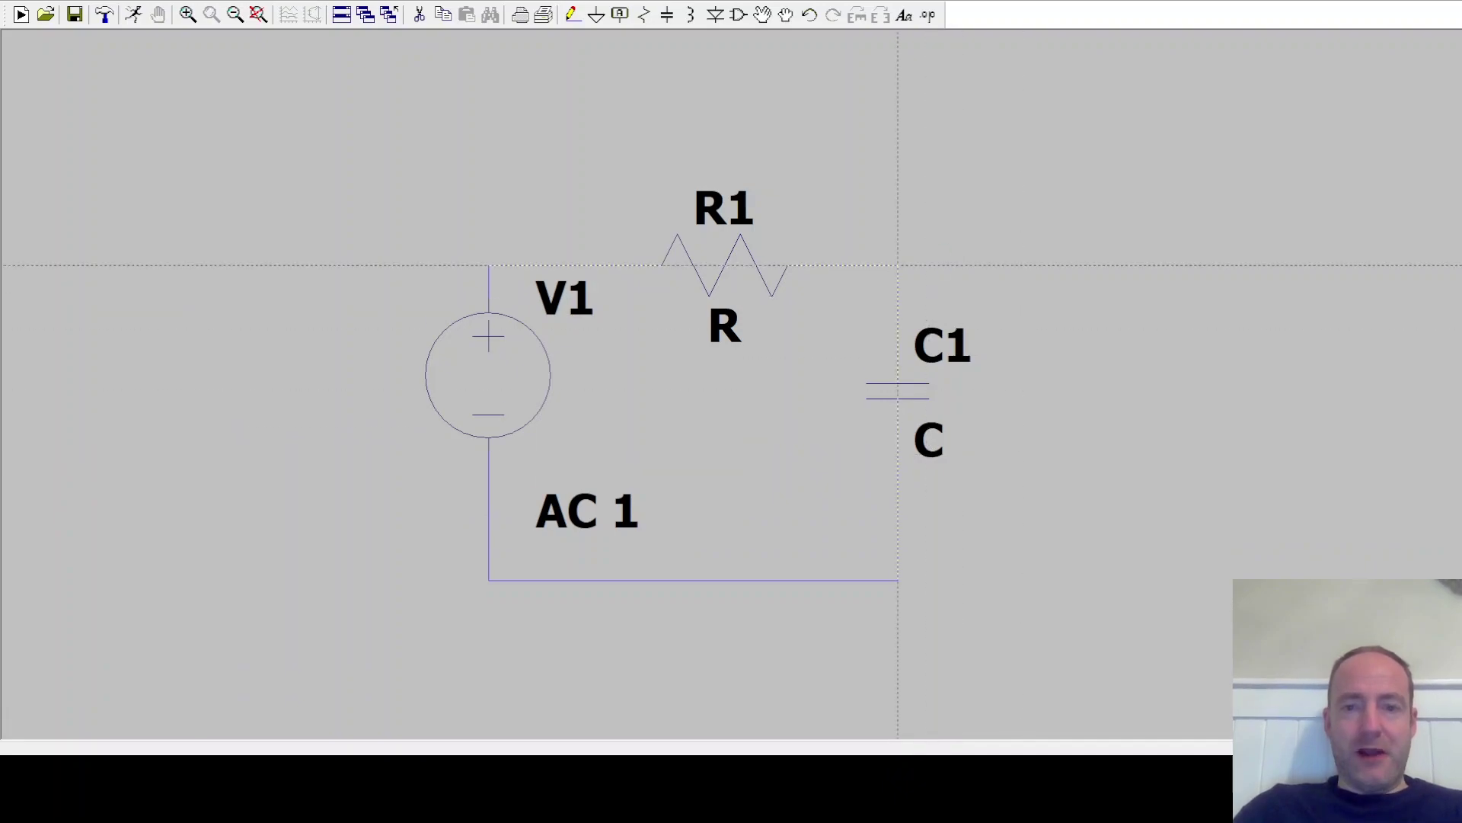
# Step: Add output leads from the R1–C1 node and the bottom rail to the right
pyautogui.click(898, 266)
pyautogui.click(1117, 266)
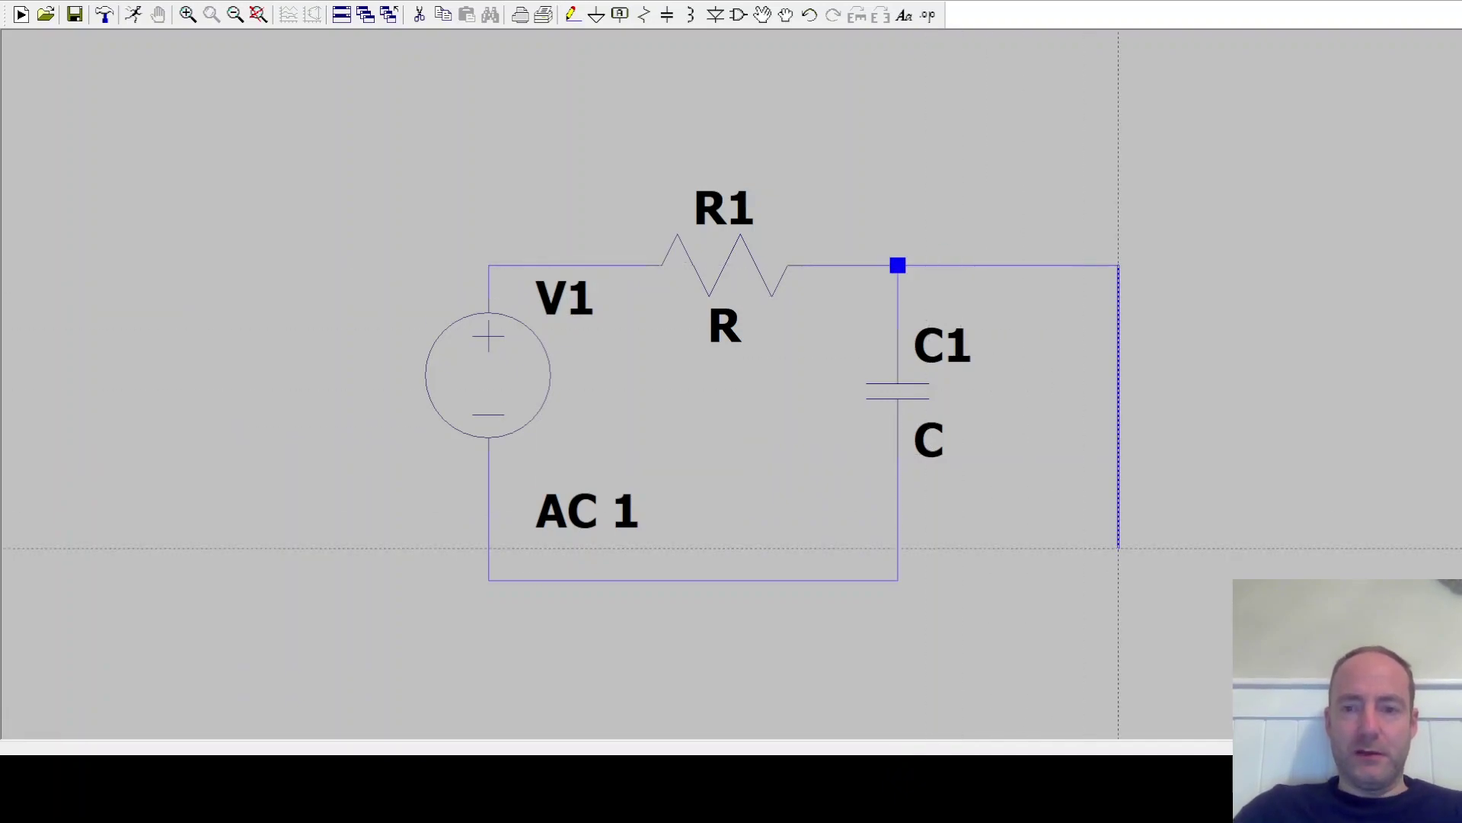
pyautogui.click(897, 580)
pyautogui.click(1118, 580)
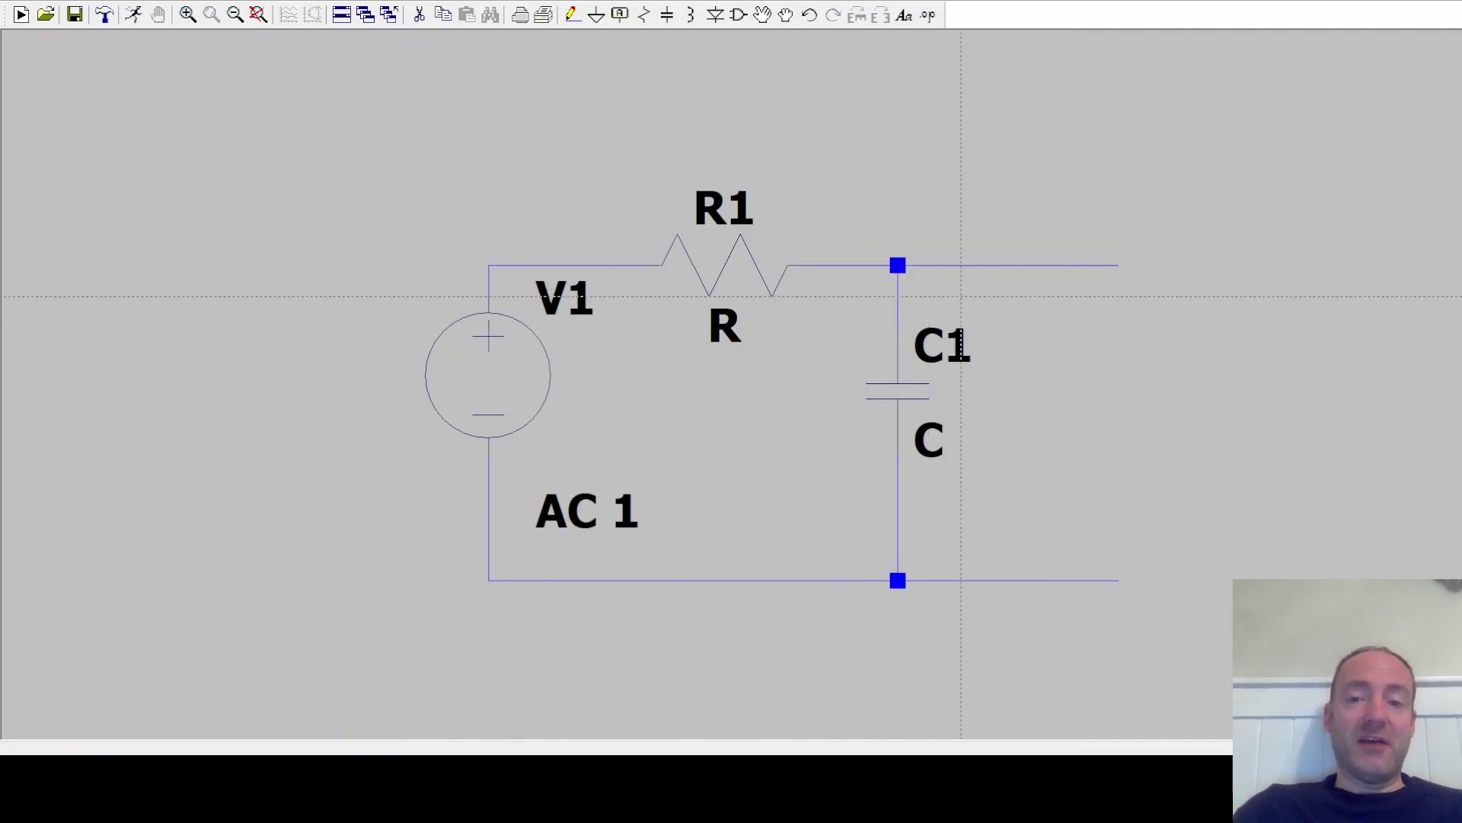
# Step: Place a ground symbol on the bottom node under C1
pyautogui.scroll(-1, 583, 455)
pyautogui.scroll(5, 543, 396)
pyautogui.press('Escape')
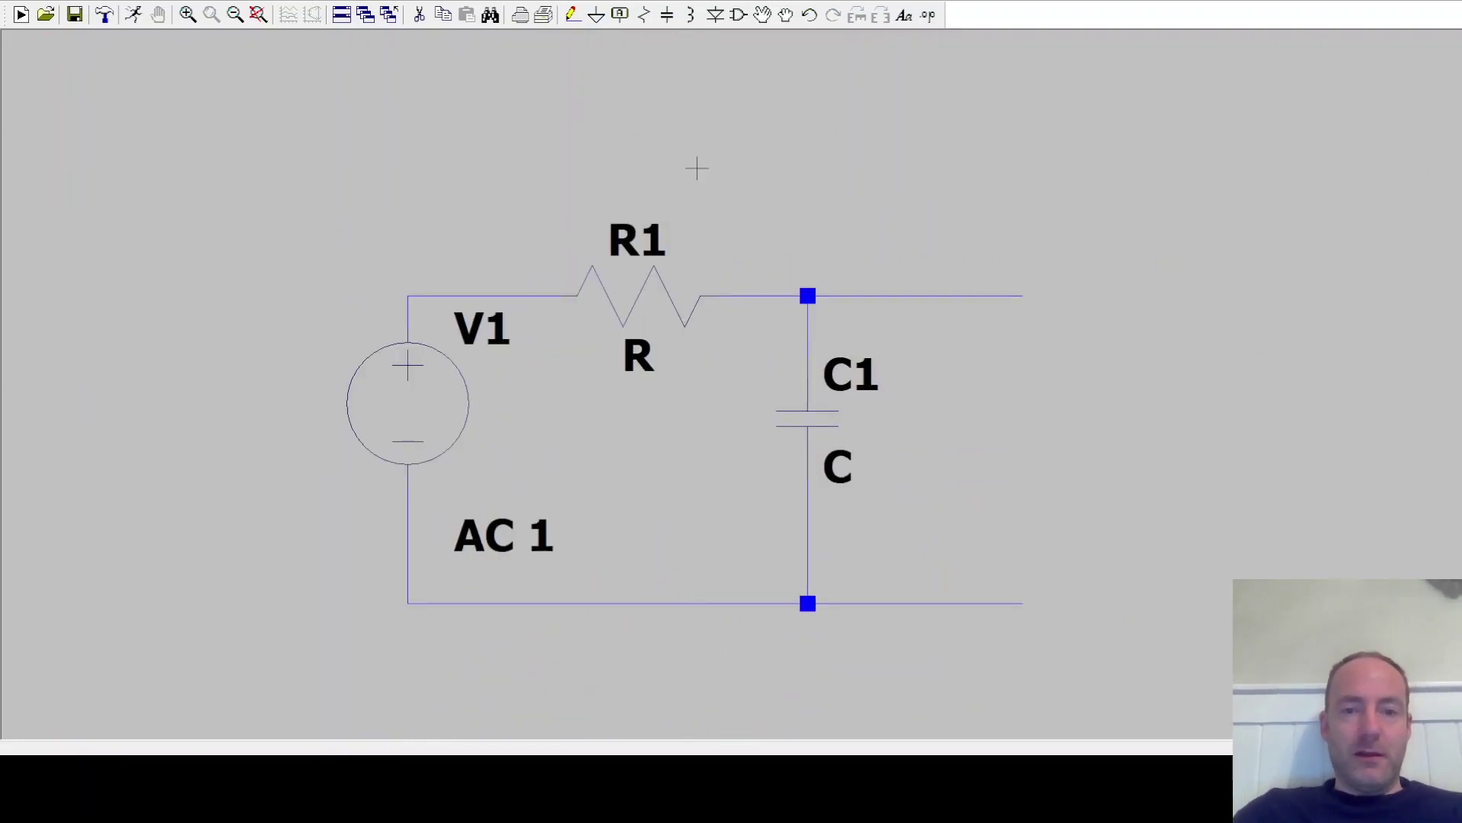
pyautogui.click(596, 15)
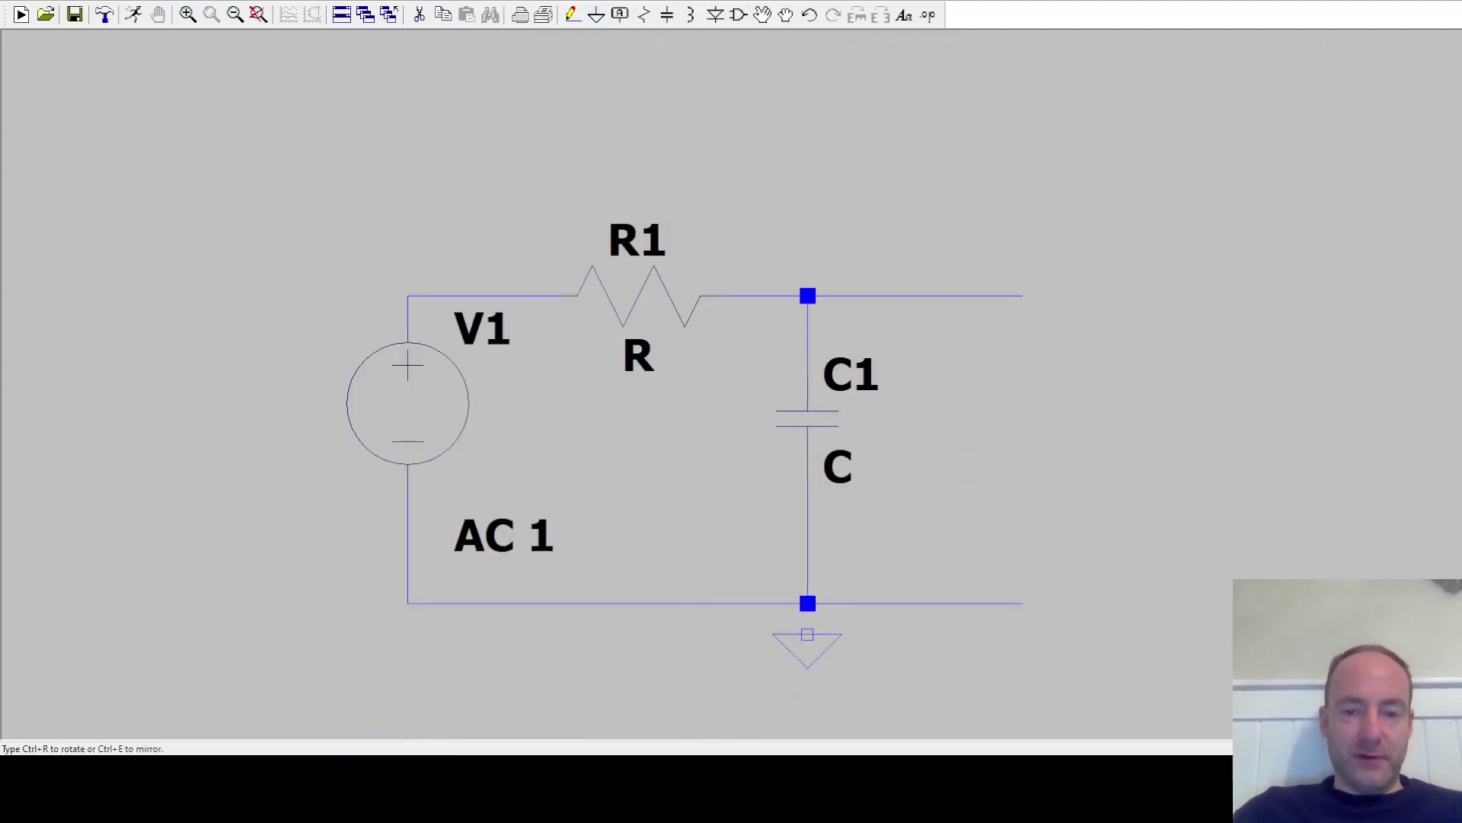
pyautogui.click(807, 604)
pyautogui.press('Escape')
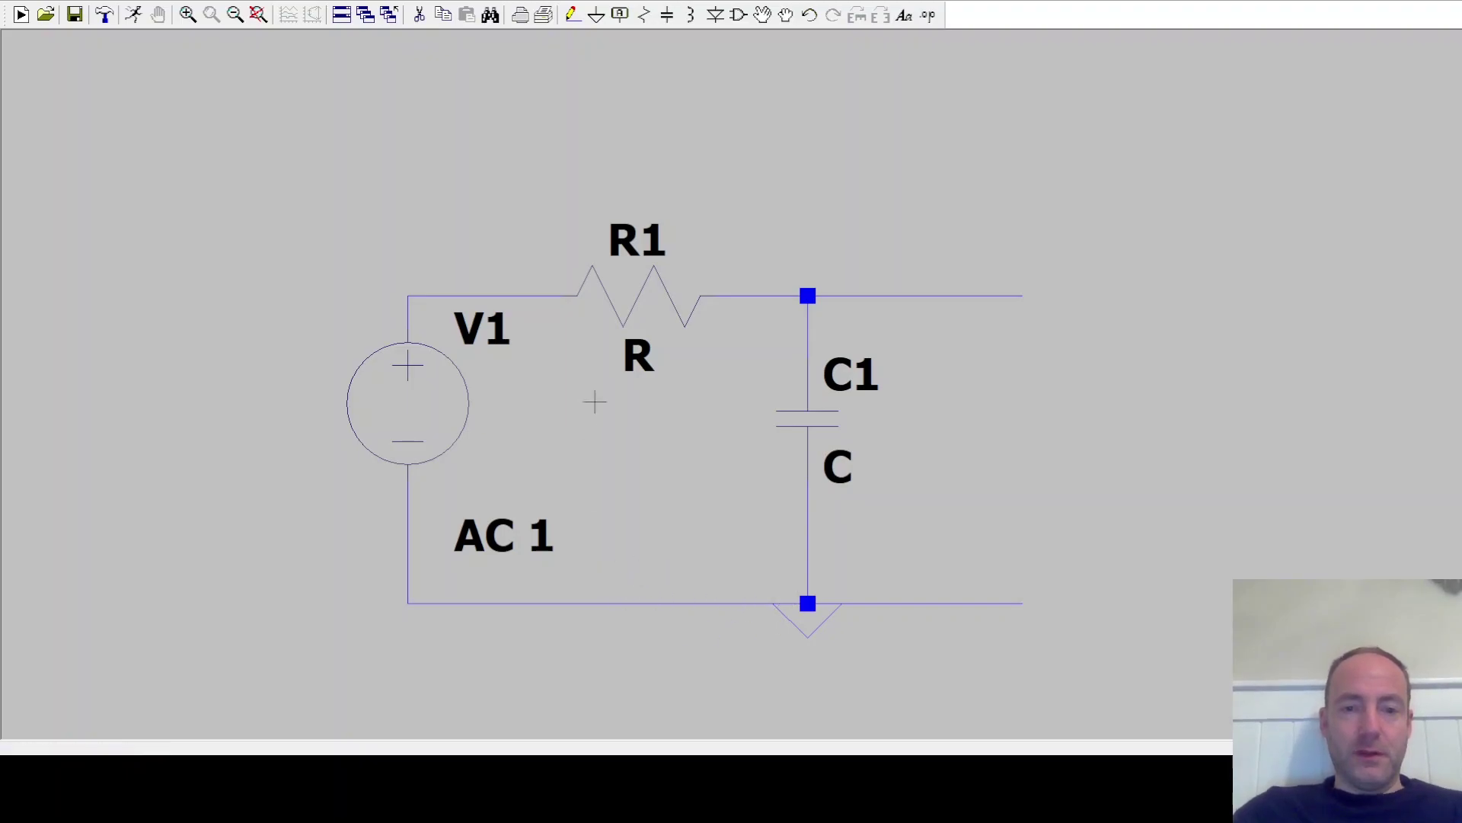
# Step: Set R1 to 10k and C1 to 150p
pyautogui.rightClick(669, 290)
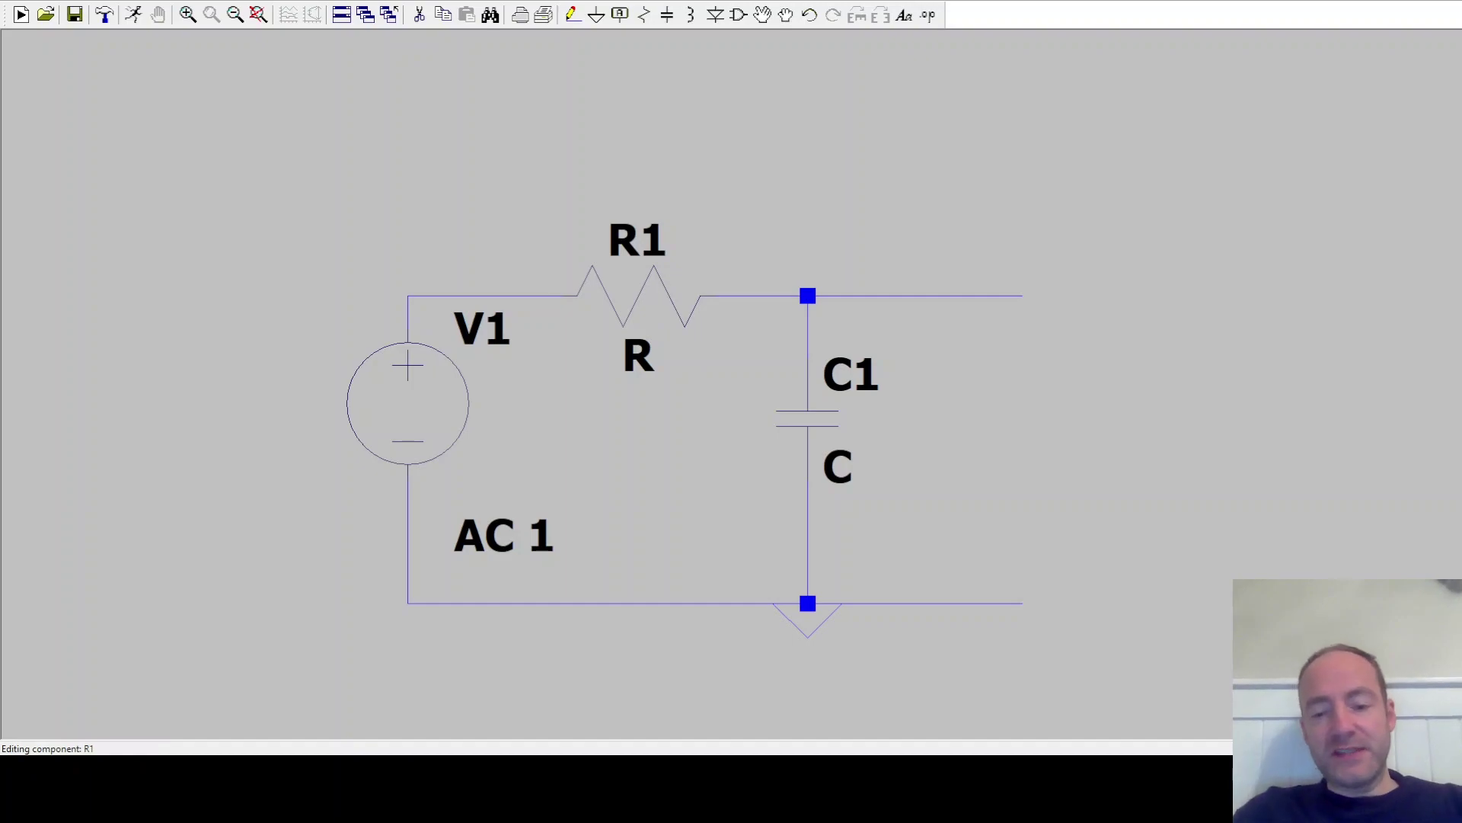
pyautogui.press('Return')
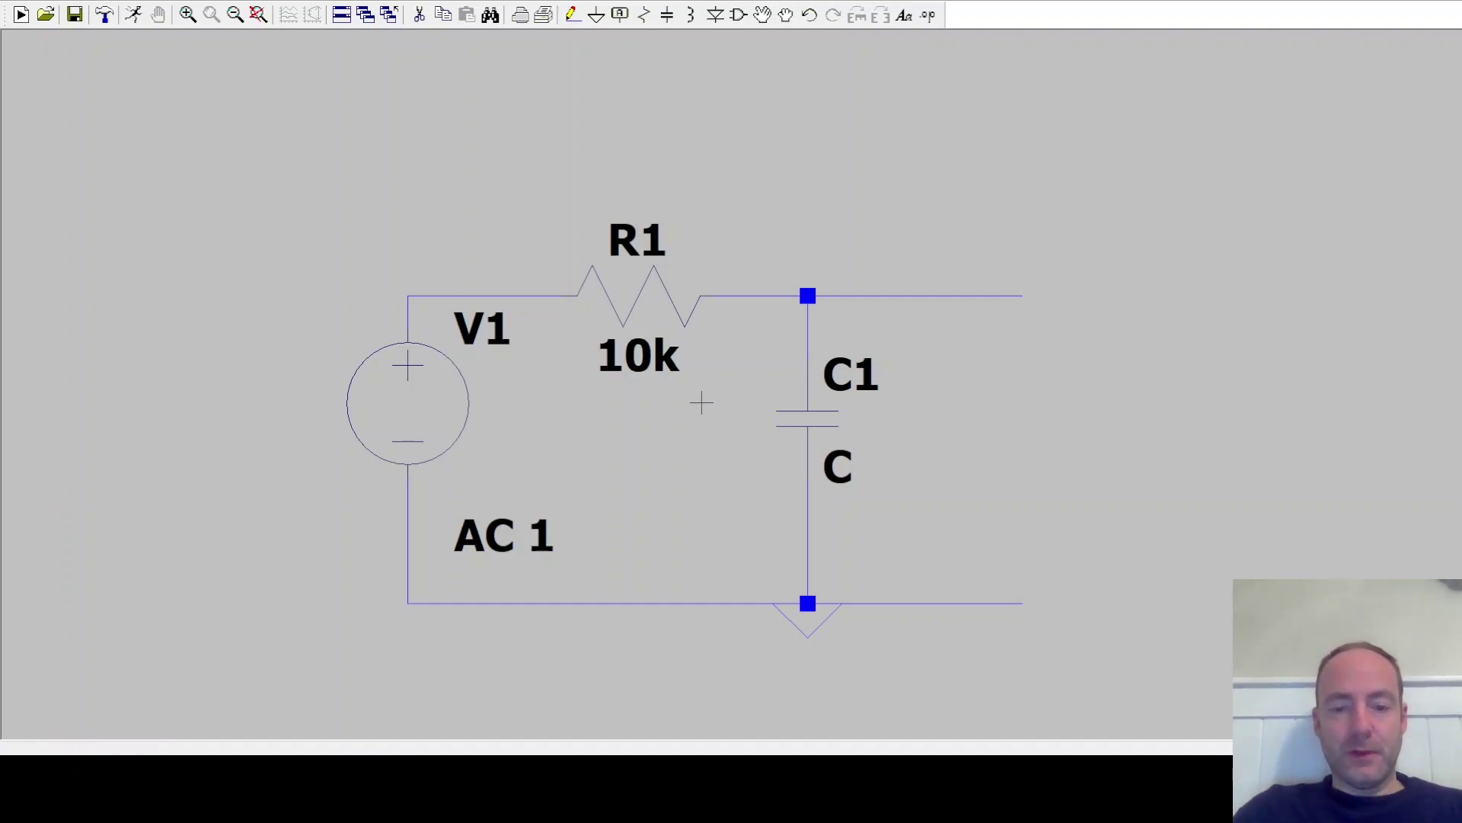
pyautogui.rightClick(822, 424)
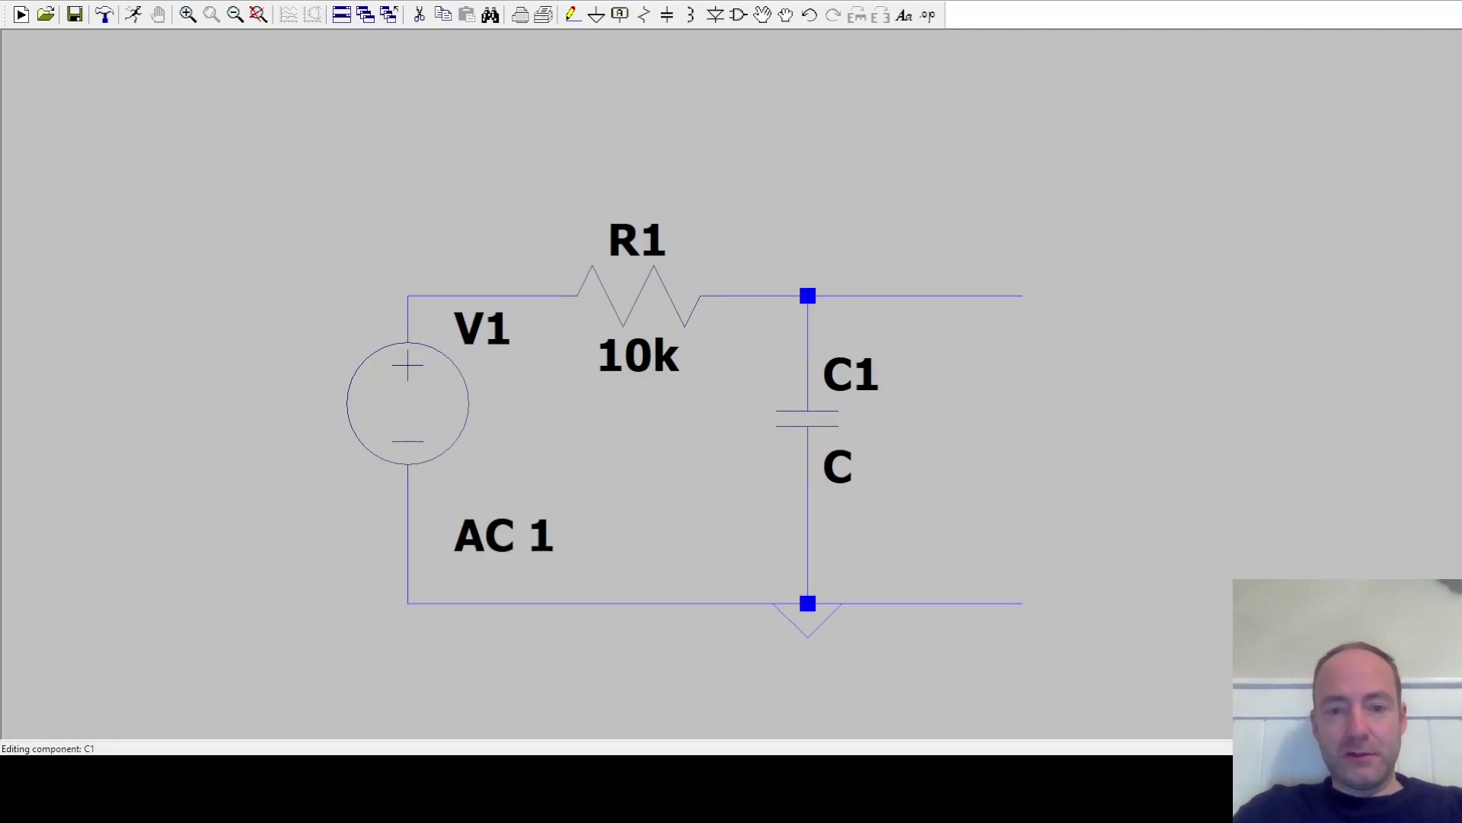
pyautogui.press('Return')
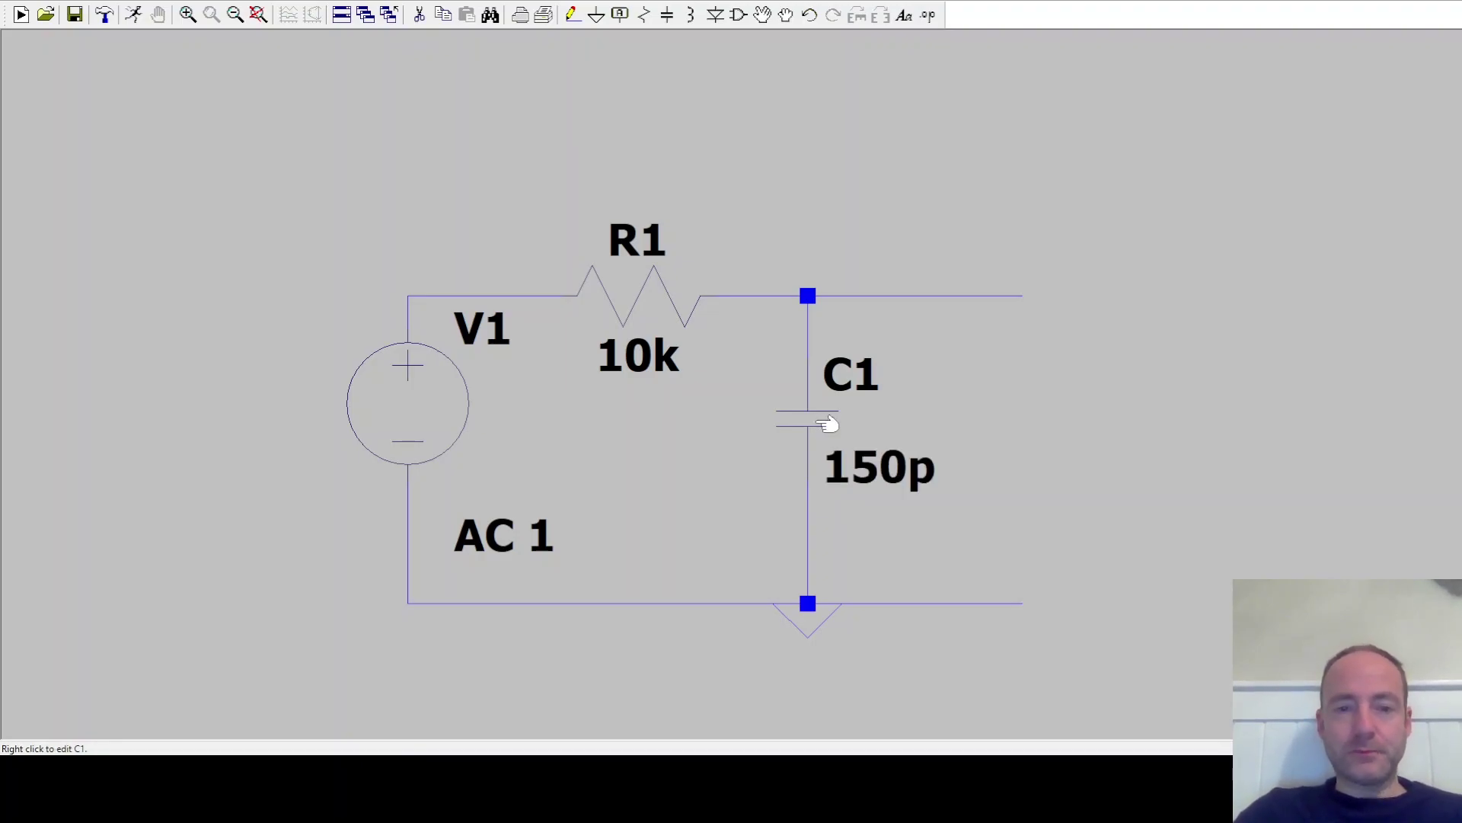
# Step: Run an .ac dec 100 1 100MEG sweep and plot the V(n002) magnitude and phase
pyautogui.click(131, 20)
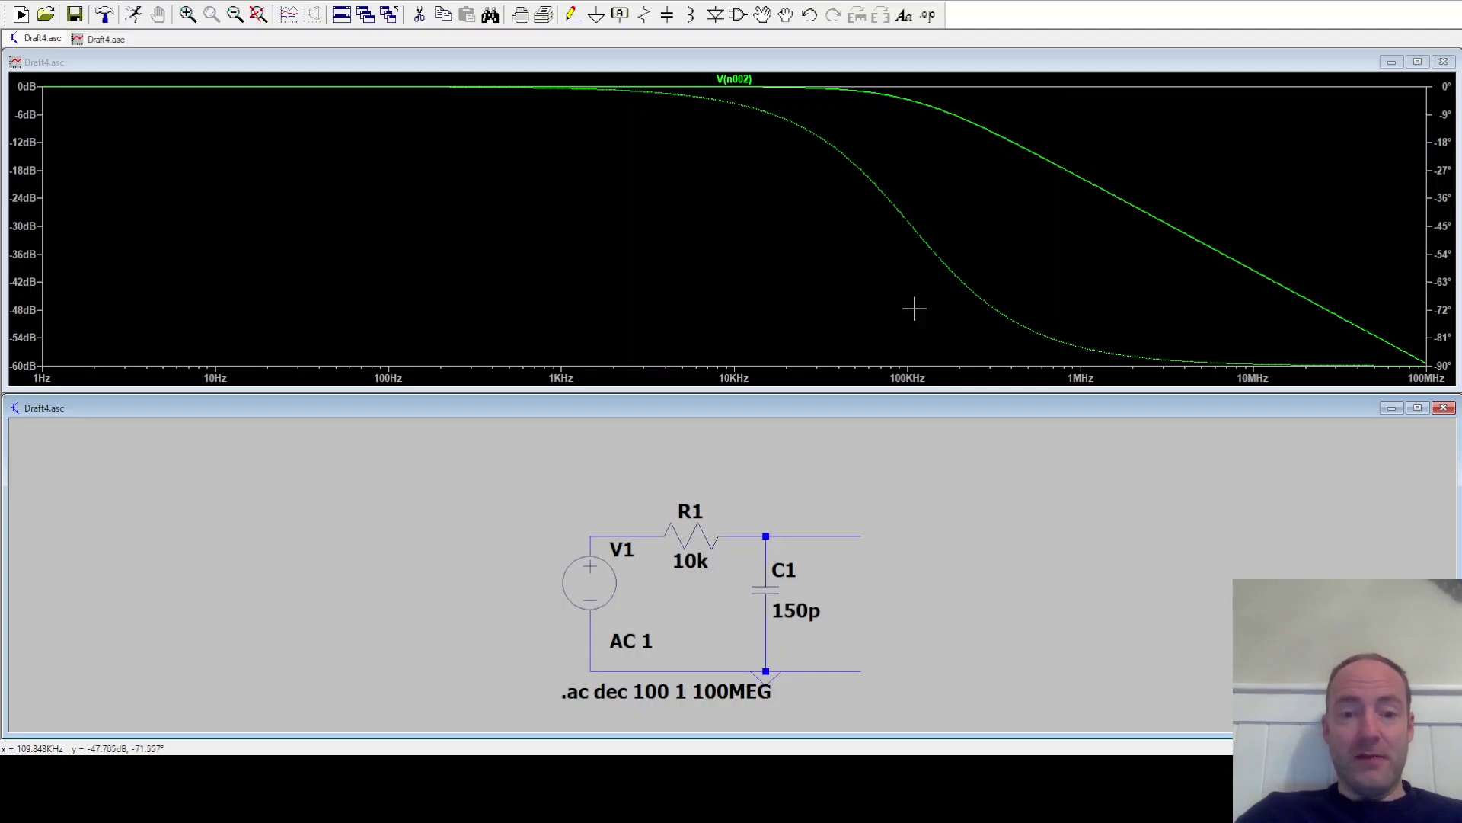
# Step: Change R1 to 1k, rerun the simulation, and inspect the curve near 1 MHz
pyautogui.rightClick(698, 539)
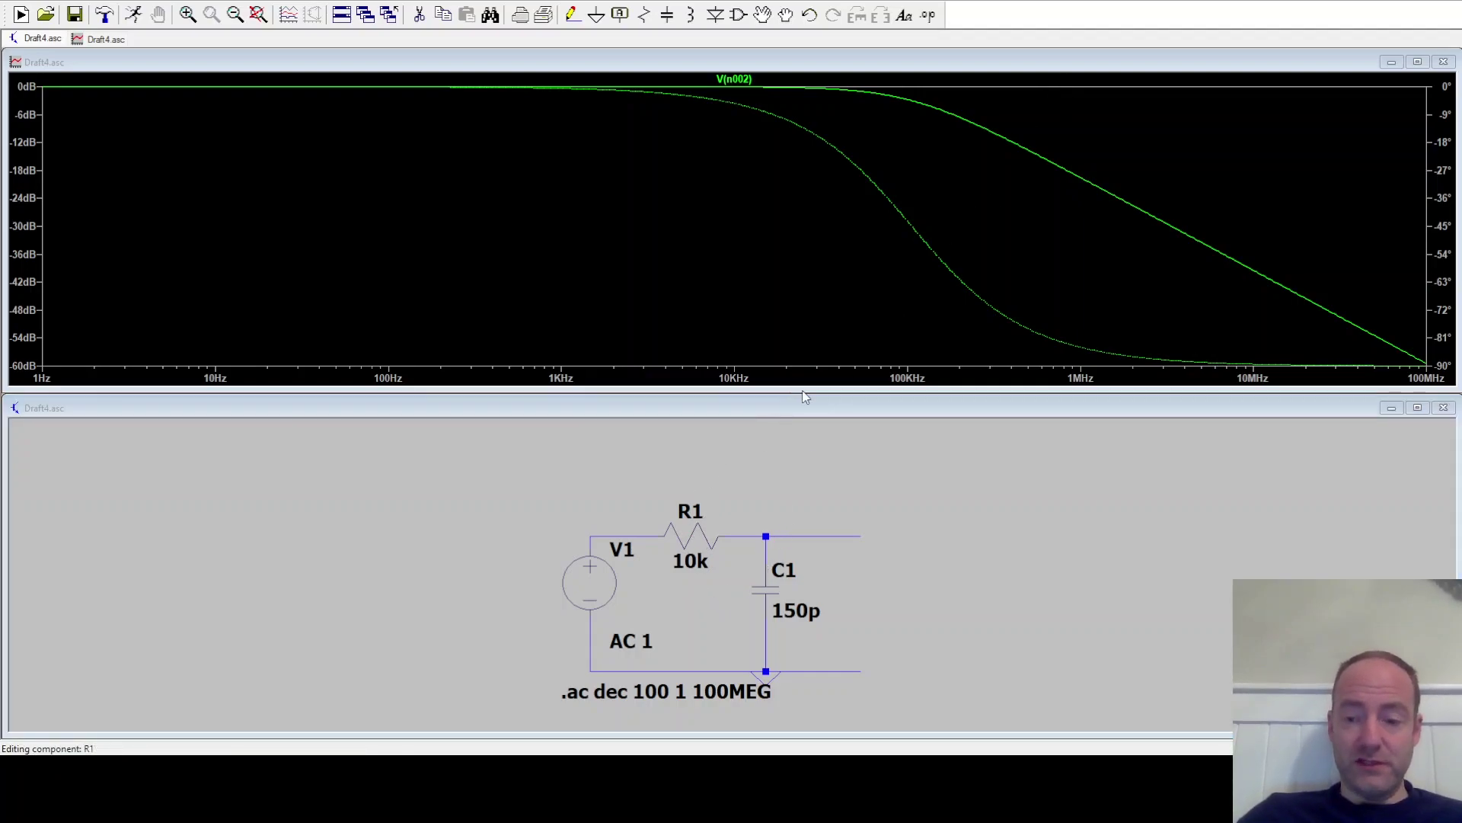
pyautogui.press('Return')
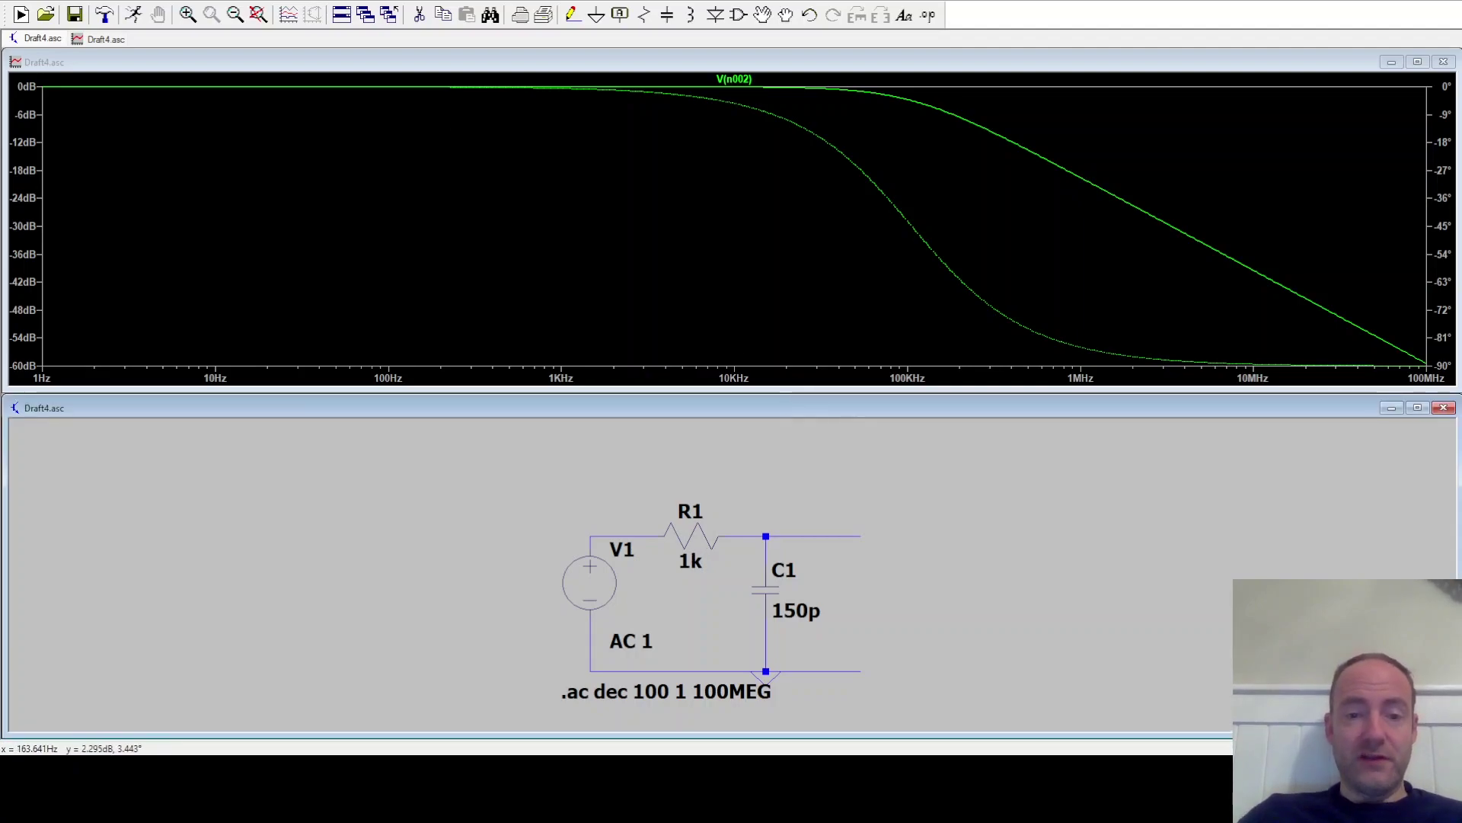
pyautogui.click(133, 16)
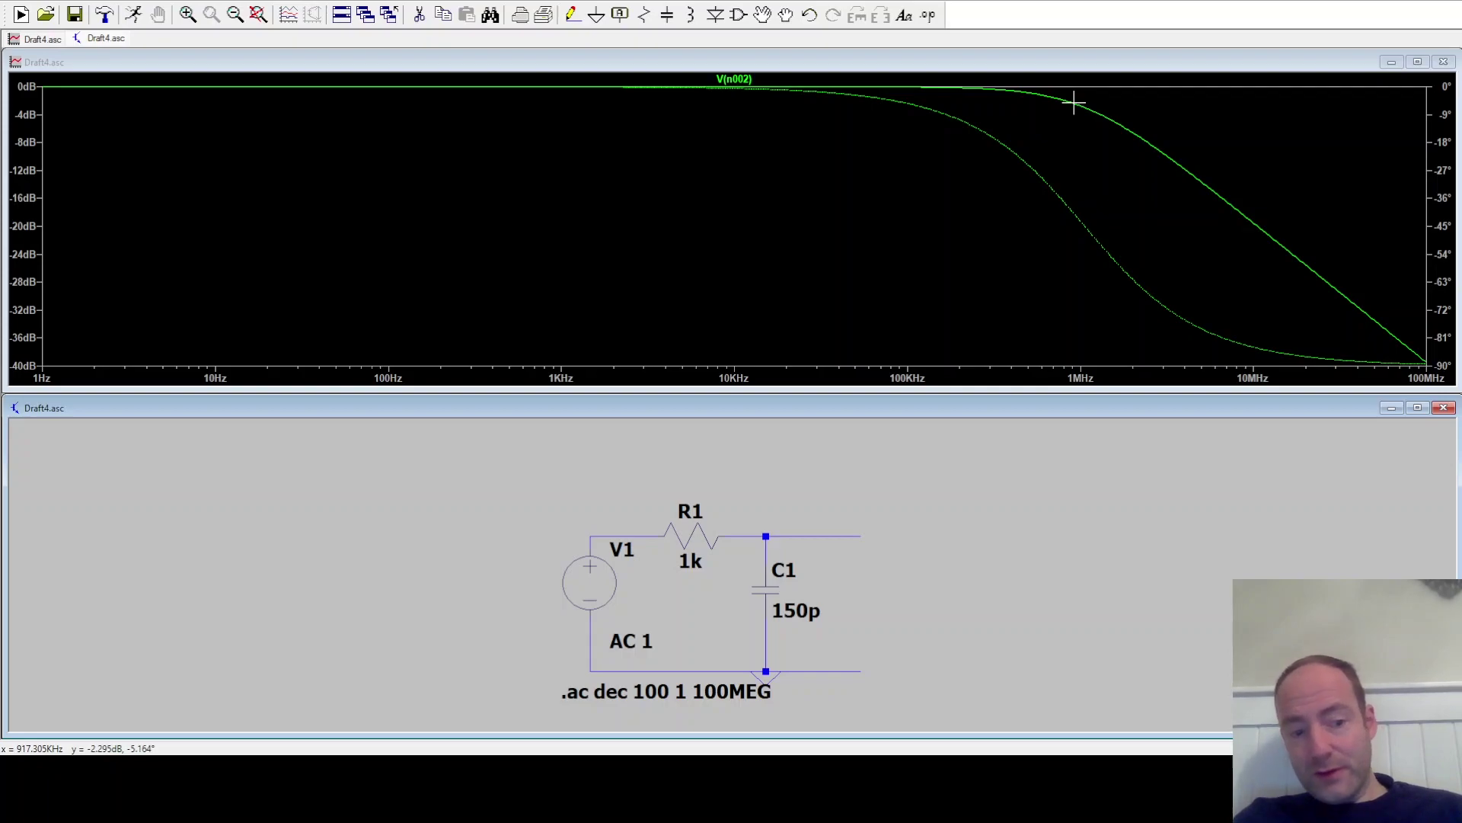
pyautogui.click(1085, 107)
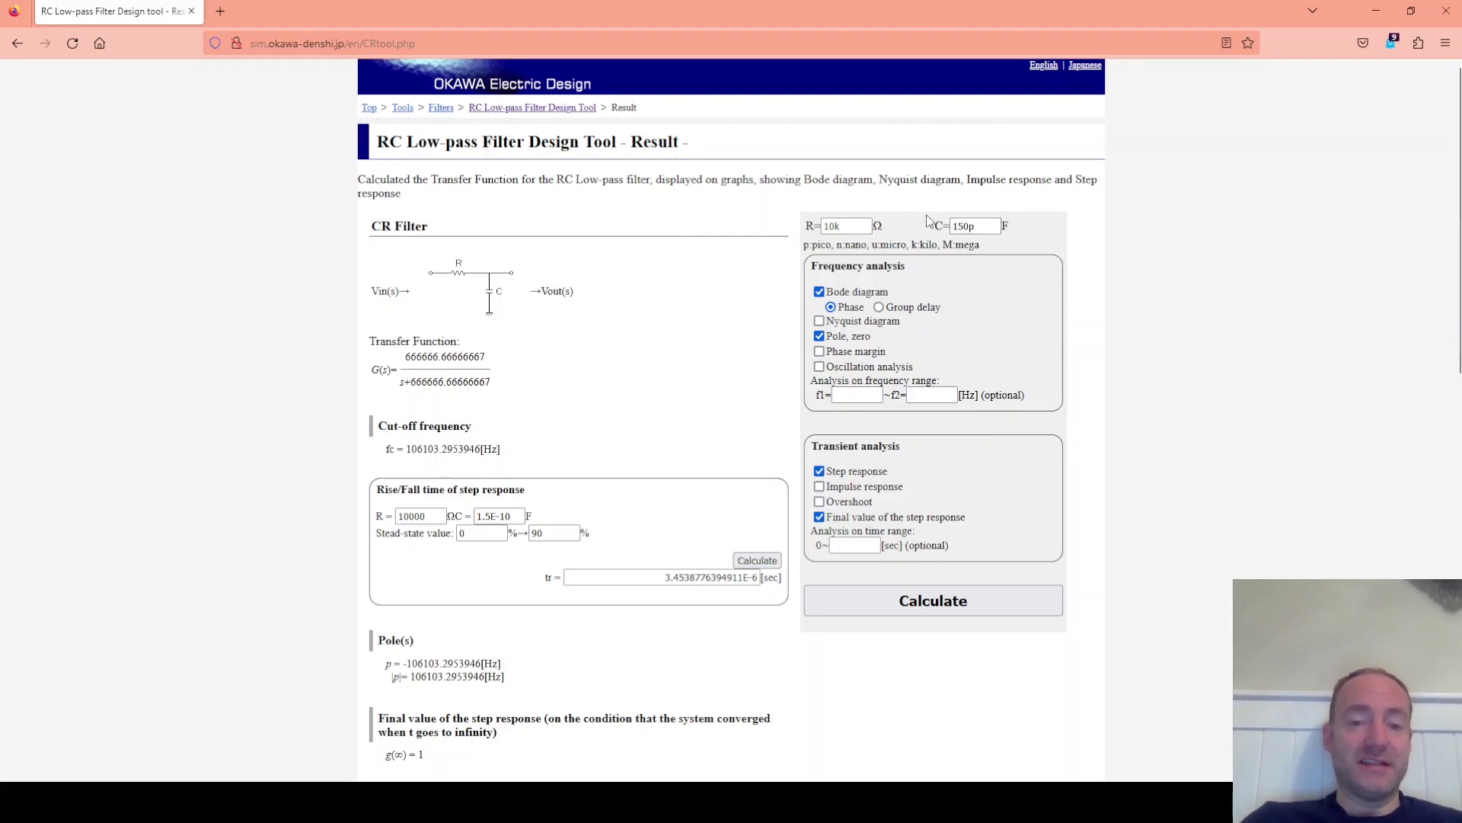
# Step: Reload the Okawa results page and highlight the 106103 Hz cut-off frequency value
pyautogui.click(935, 602)
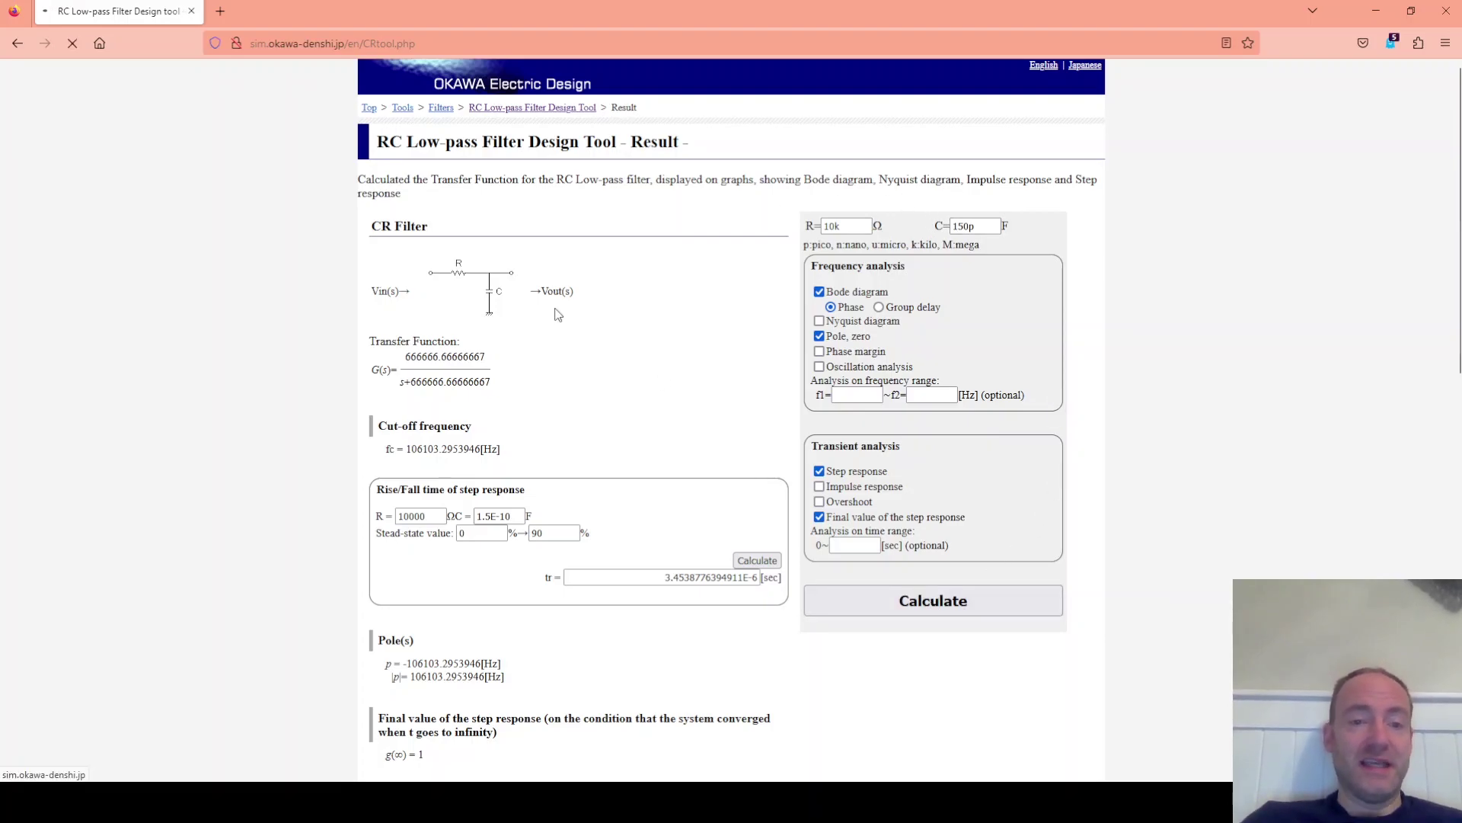
pyautogui.moveTo(509, 453); pyautogui.dragTo(384, 452)
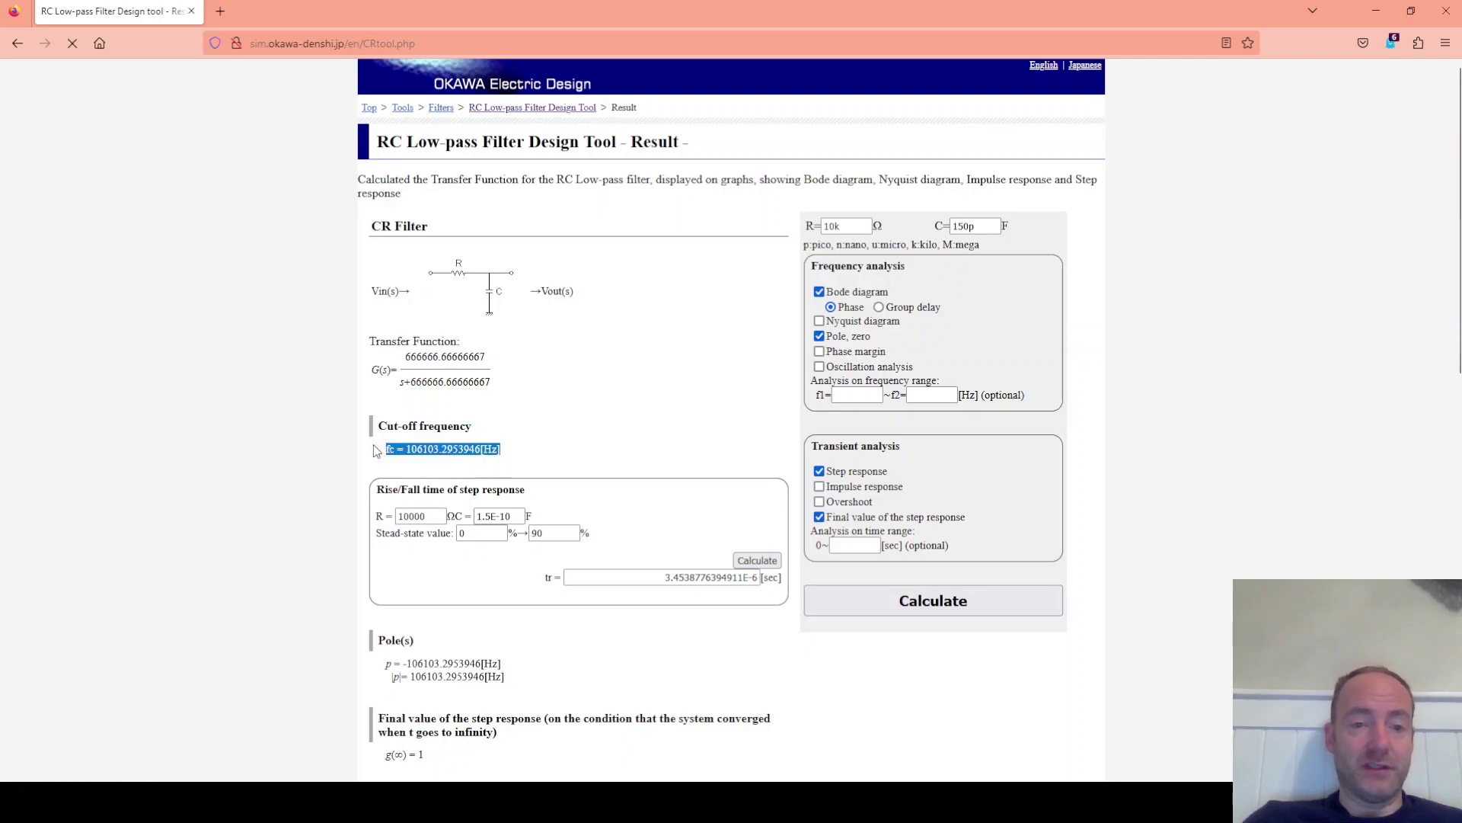
pyautogui.click(424, 452)
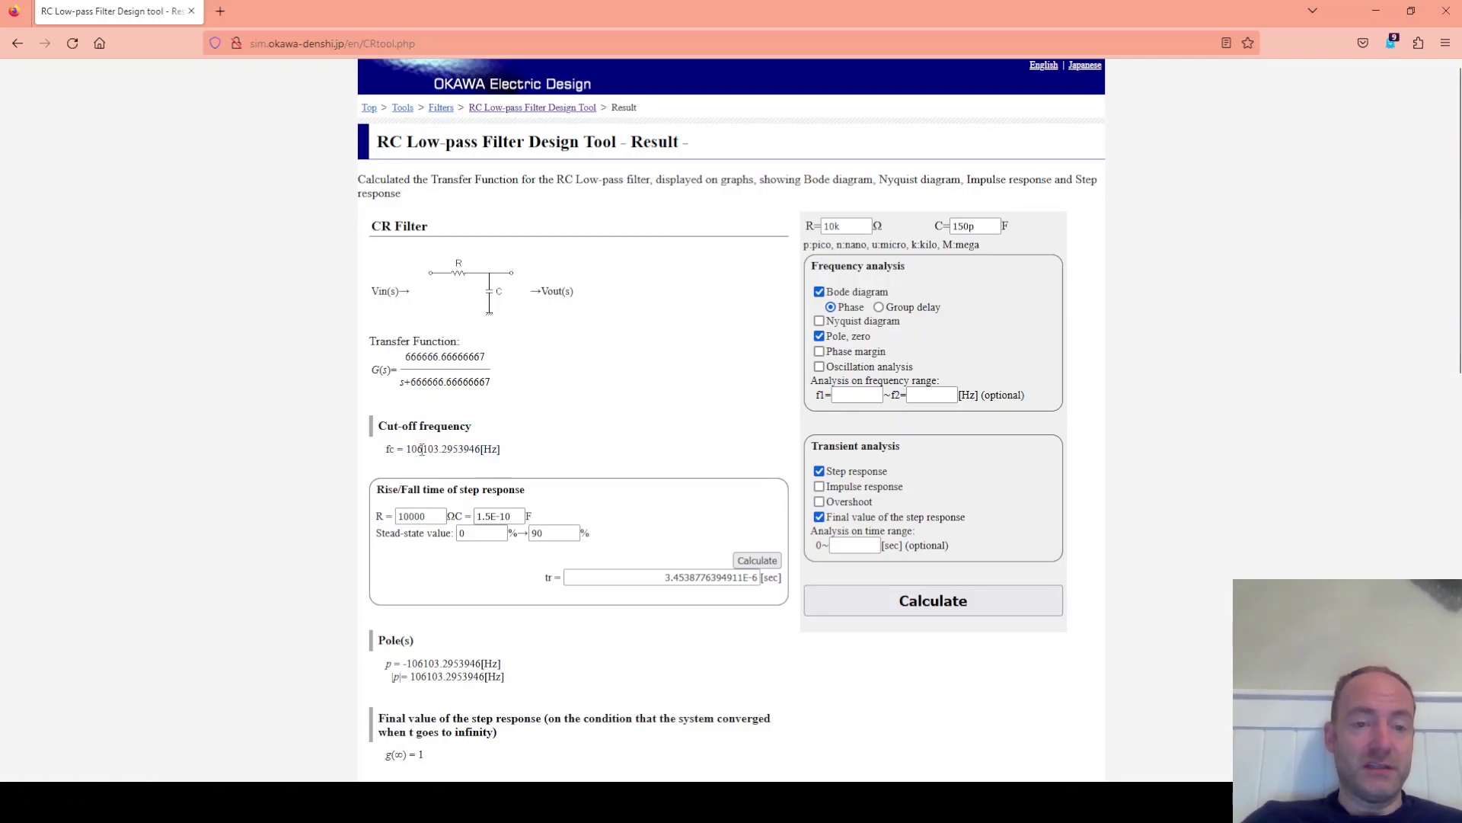